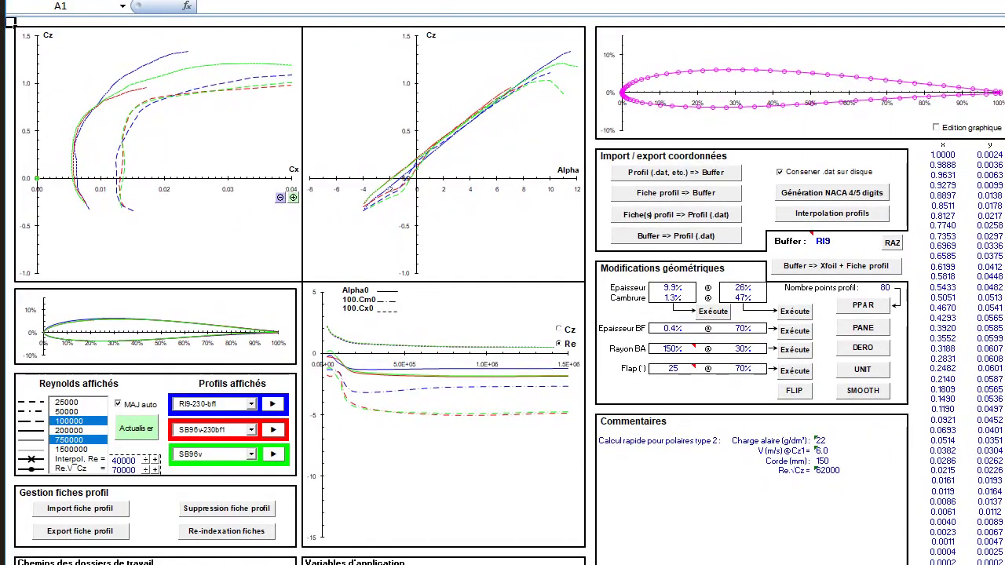
Check the wing geometry sheet, then load the RI9.dat profile into the buffer on the profile sheet.
{"action": "left_click", "coordinate": [364, 564]}
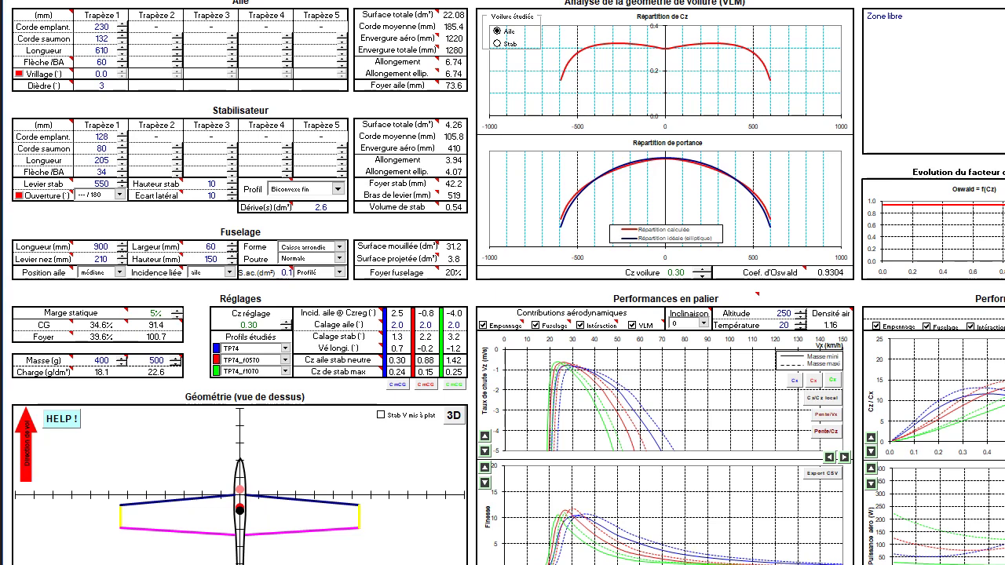
{"action": "key", "text": "ctrl+Page_Down"}
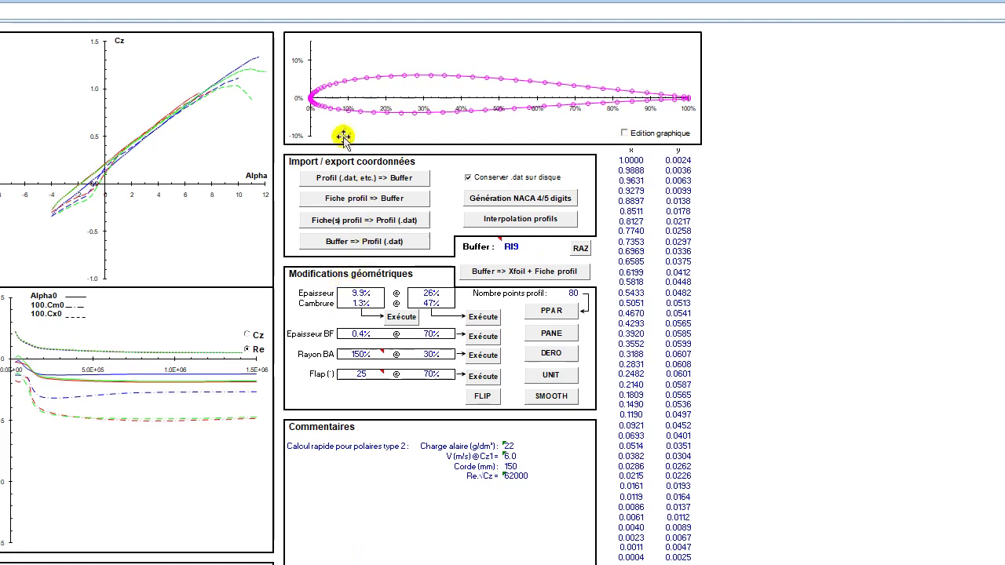
{"action": "left_click", "coordinate": [353, 183]}
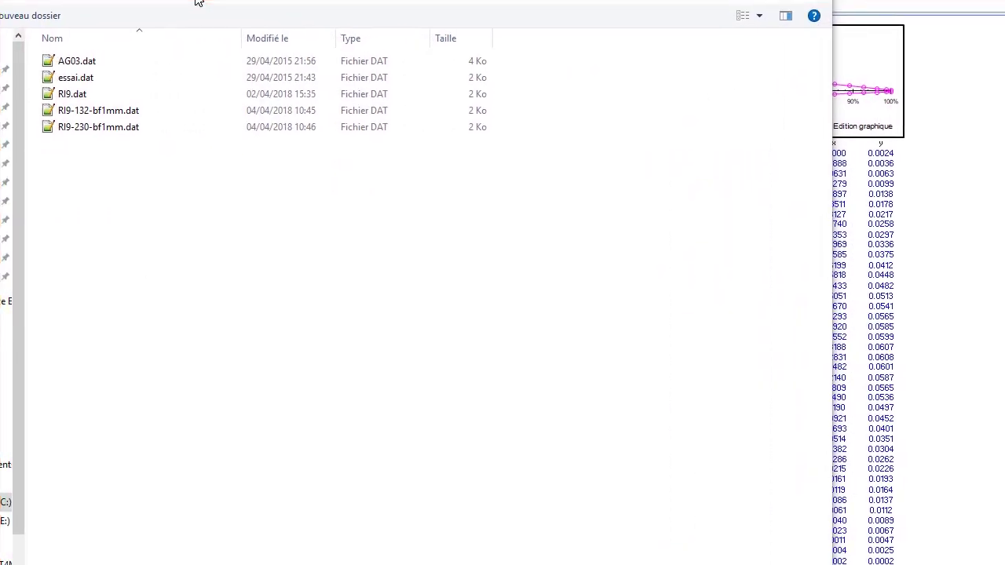
{"action": "double_click", "coordinate": [70, 95]}
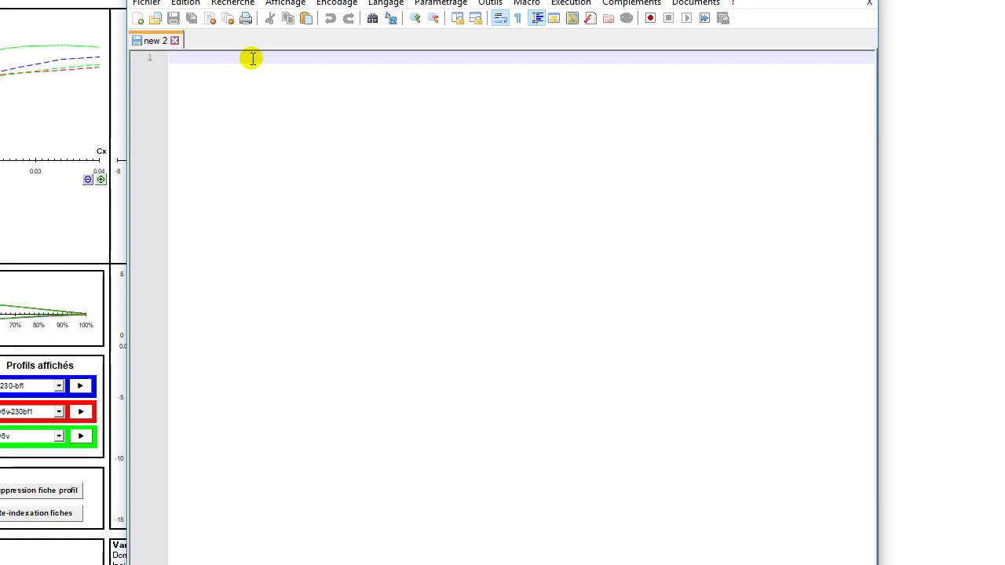
Note the trailing-edge calculation 100/230=0,435 on the first line of the text editor.
{"action": "type", "text": "110"}
{"action": "key", "text": "BackSpace"}
{"action": "type", "text": "00/230=0,4"}
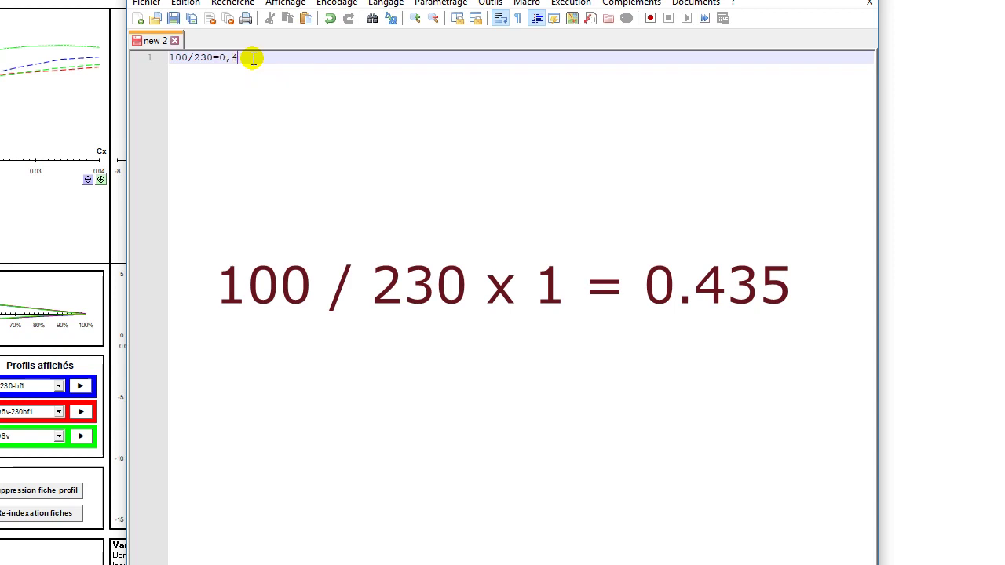
{"action": "type", "text": "5"}
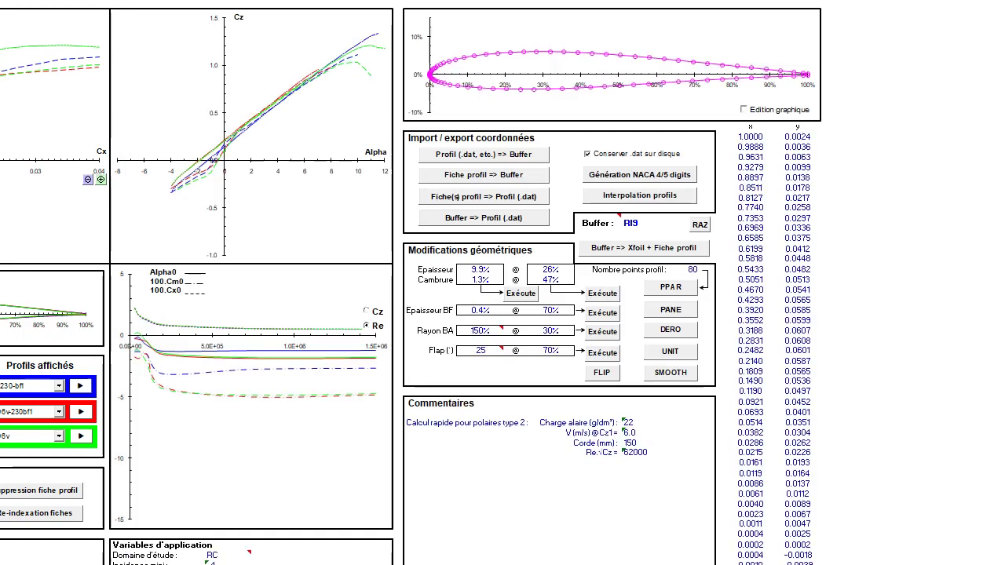
In the spreadsheet, set the trailing-edge thickness (Epaisseur BF) to 0.435% and apply it to the buffered RI9 profile.
{"action": "double_click", "coordinate": [470, 310]}
{"action": "type", "text": "35"}
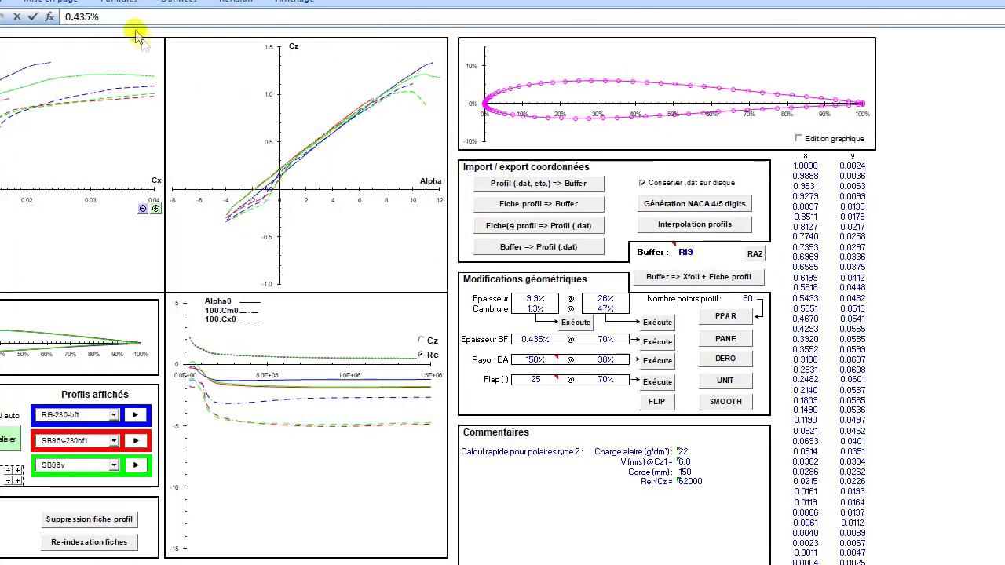
{"action": "left_click", "coordinate": [88, 16]}
{"action": "key", "text": "BackSpace"}
{"action": "key", "text": "BackSpace"}
{"action": "key", "text": "BackSpace"}
{"action": "key", "text": "BackSpace"}
{"action": "key", "text": "BackSpace"}
{"action": "type", "text": "0.534"}
{"action": "key", "text": "BackSpace"}
{"action": "key", "text": "BackSpace"}
{"action": "key", "text": "BackSpace"}
{"action": "type", "text": "435"}
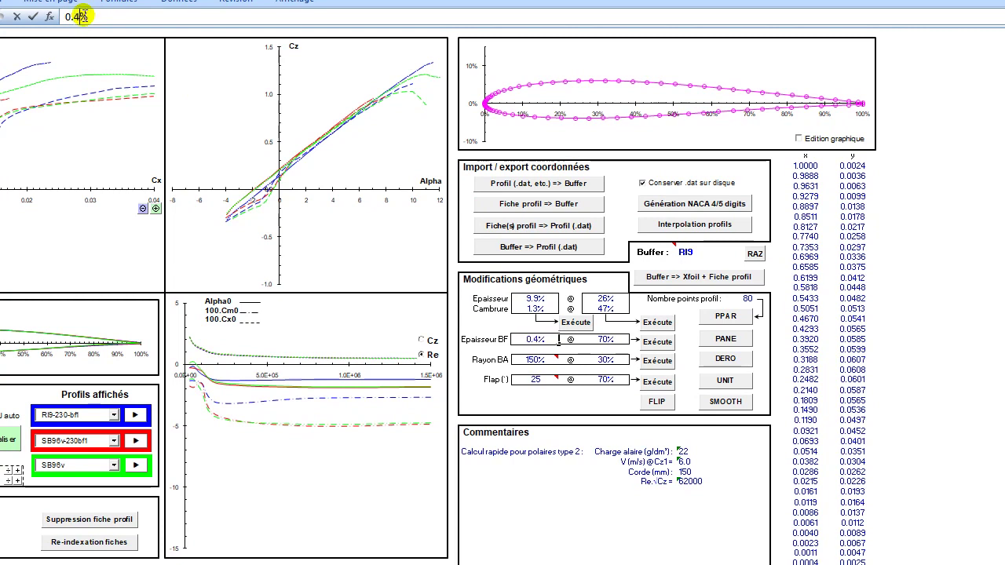
{"action": "key", "text": "Return"}
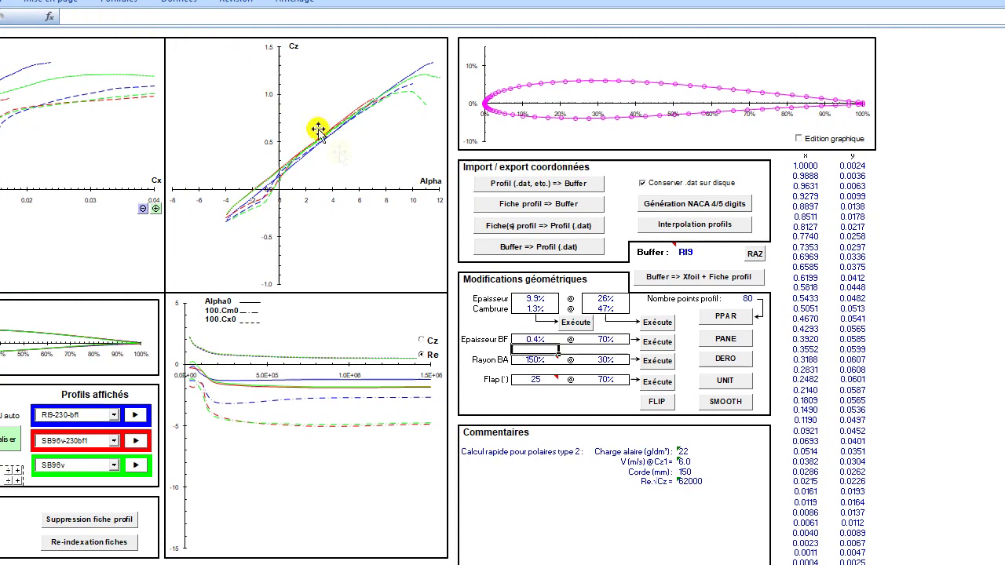
{"action": "left_click", "coordinate": [656, 344]}
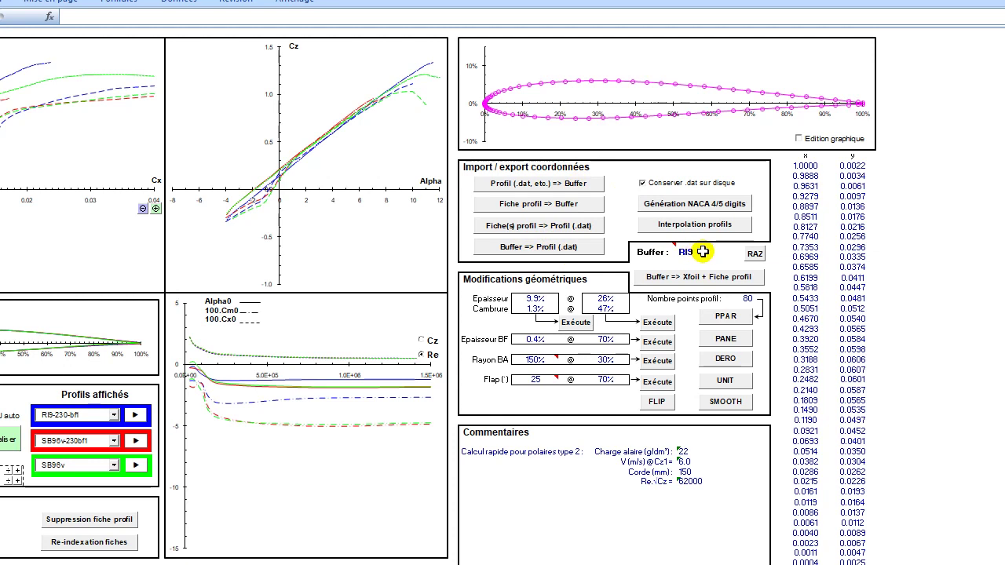
Rename the buffer profile as RI9-bf1mm-c230mm and export it to a .dat file.
{"action": "double_click", "coordinate": [703, 251]}
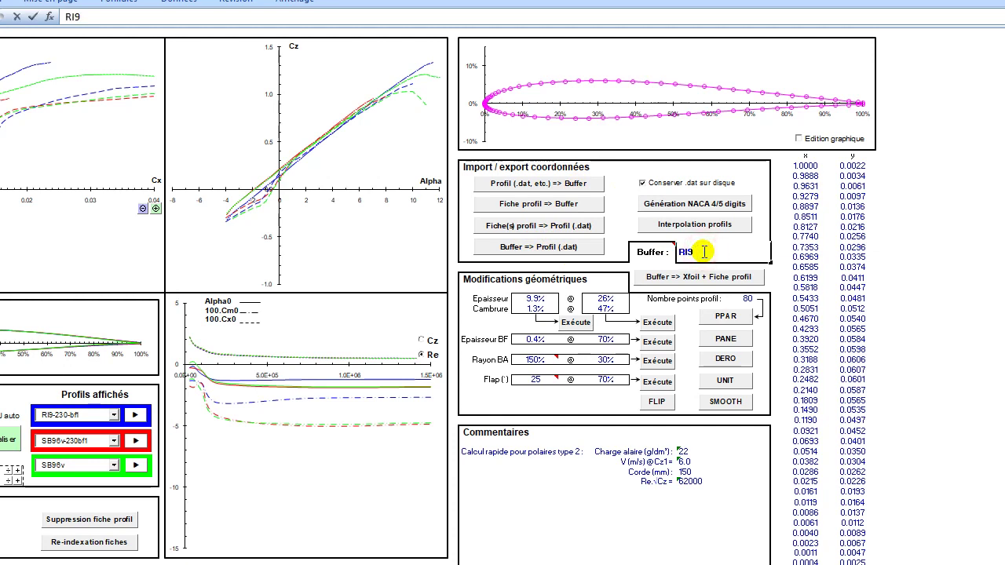
{"action": "type", "text": "-"}
{"action": "type", "text": "230"}
{"action": "key", "text": "BackSpace"}
{"action": "key", "text": "BackSpace"}
{"action": "type", "text": "bf1mm-c230"}
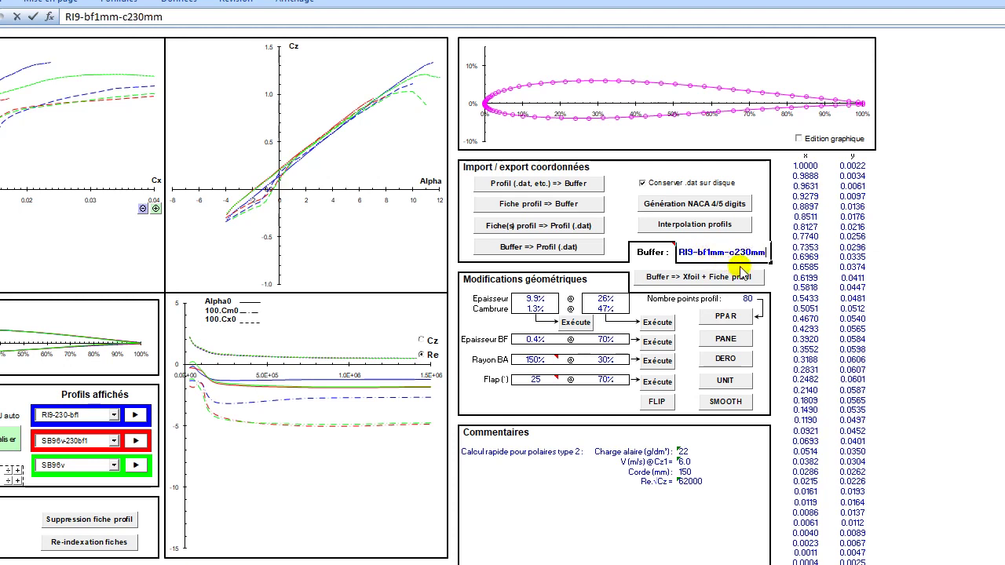
{"action": "key", "text": "Return"}
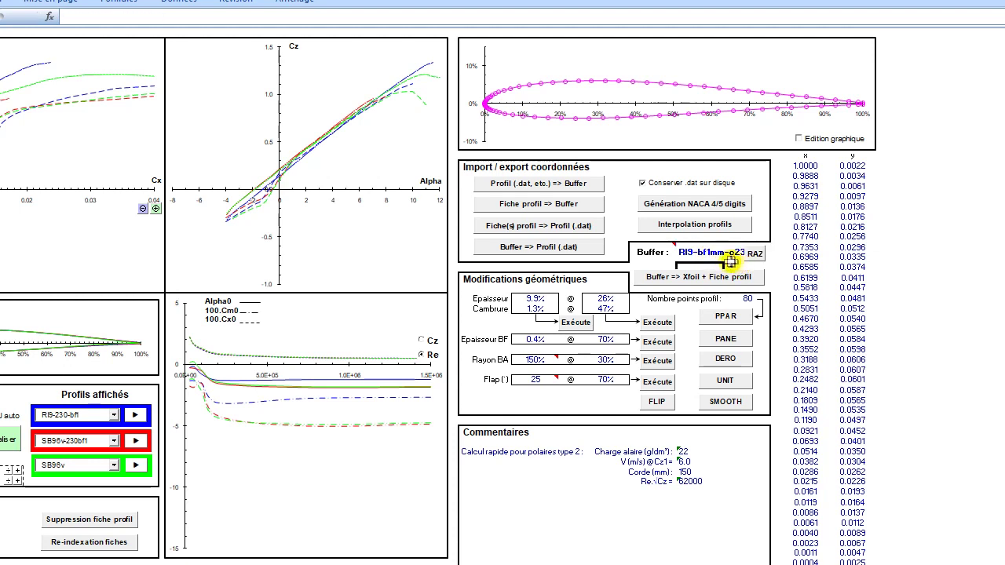
{"action": "left_click", "coordinate": [536, 248]}
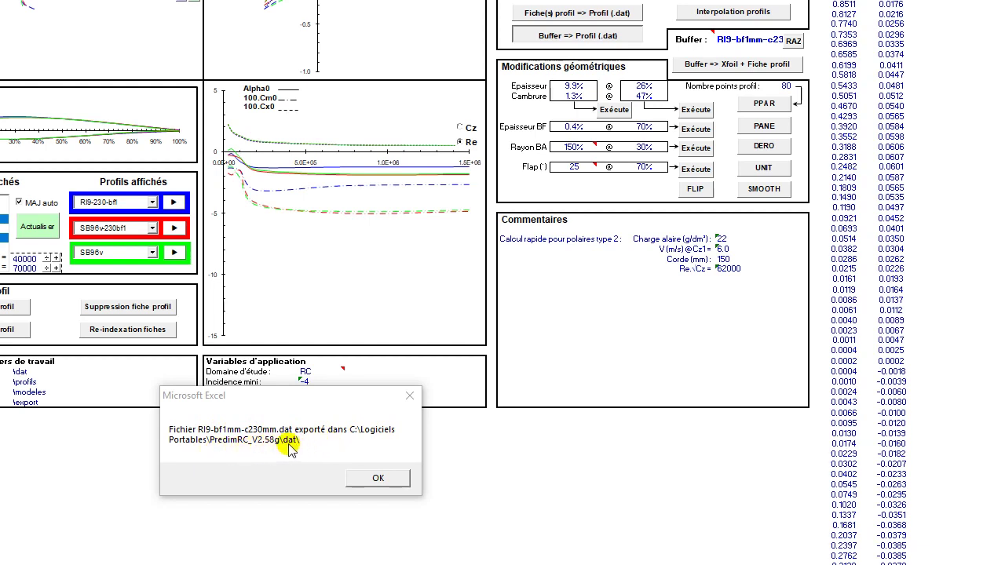
{"action": "left_click", "coordinate": [377, 478]}
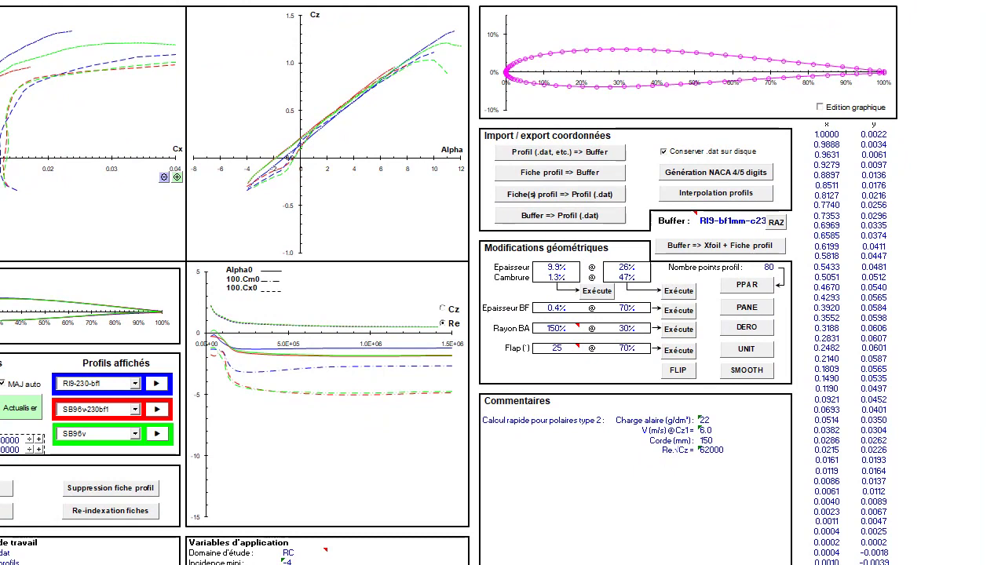
Switch to the text editor and add a second line with the calculation 100/132=0,758.
{"action": "key", "text": "alt+Tab"}
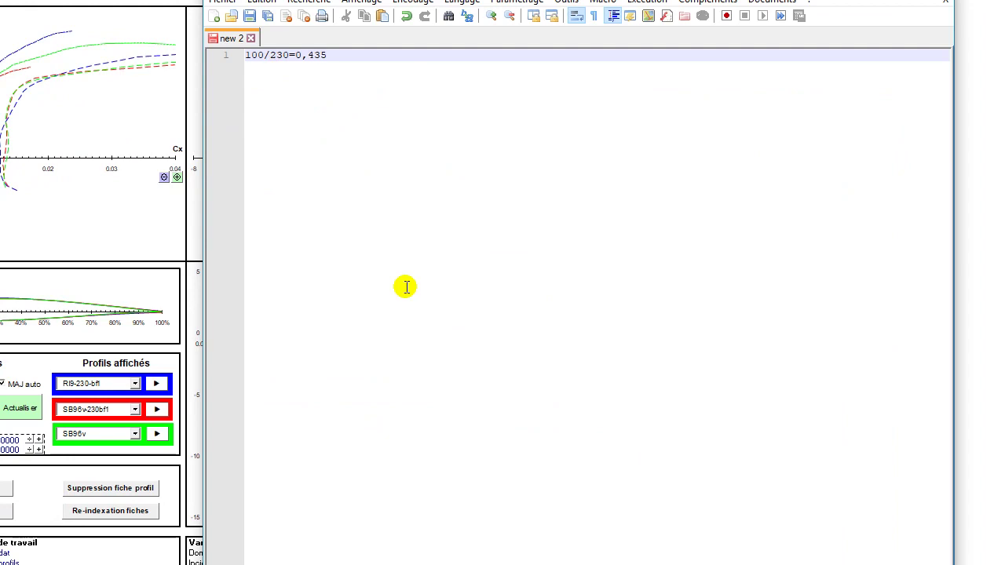
{"action": "key", "text": "Return"}
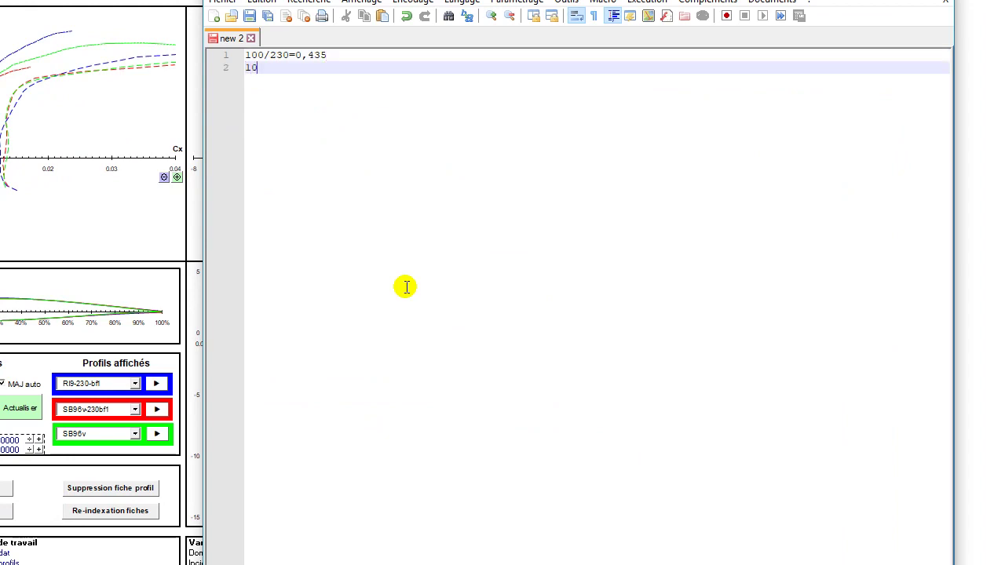
{"action": "type", "text": "100/132=0,"}
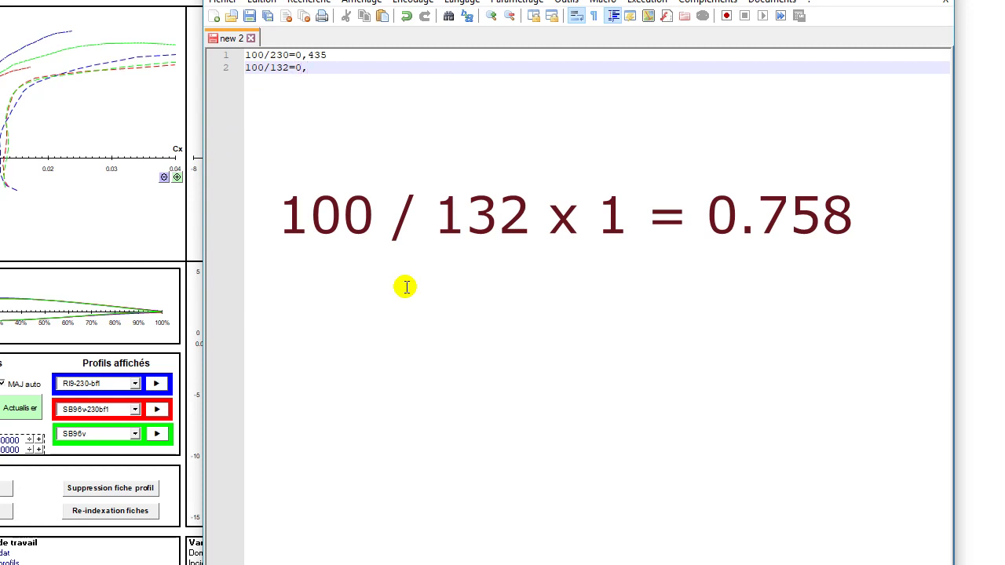
{"action": "type", "text": "7"}
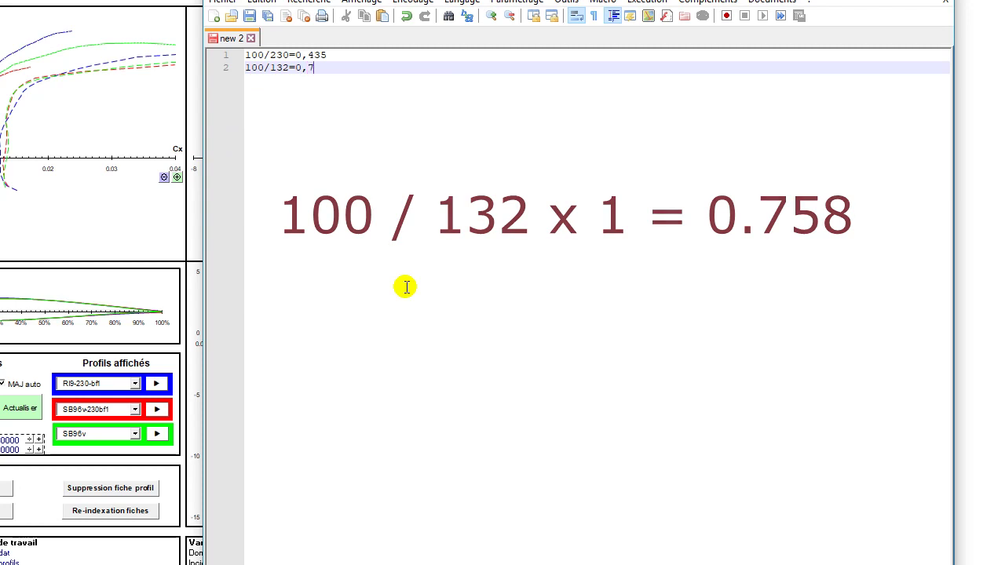
{"action": "type", "text": "58"}
{"action": "key", "text": "Return"}
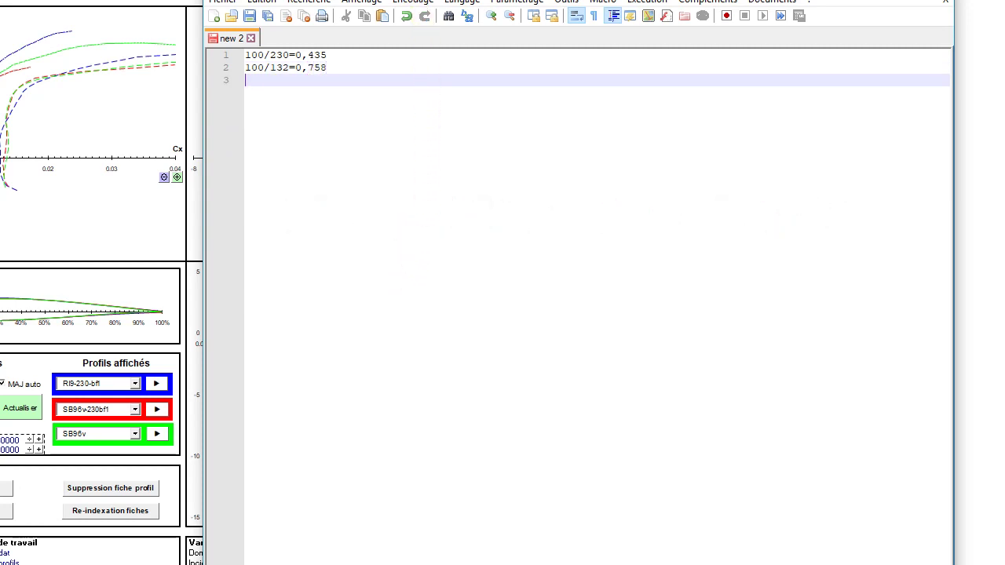
Return to the Excel workbook and reload the original RI9.dat profile into the buffer.
{"action": "key", "text": "alt+Tab"}
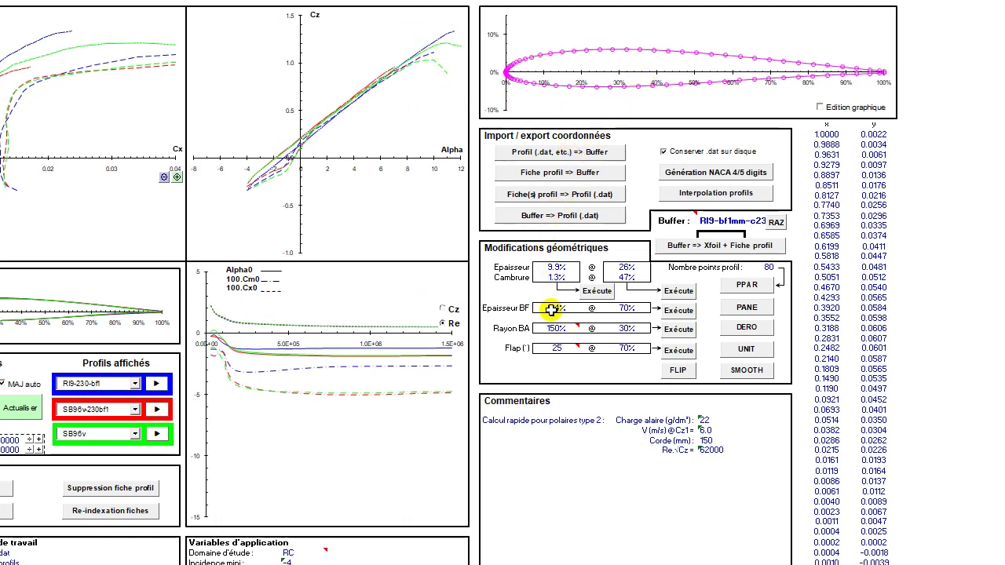
{"action": "left_click", "coordinate": [540, 154]}
{"action": "left_click", "coordinate": [63, 76]}
{"action": "double_click", "coordinate": [63, 76]}
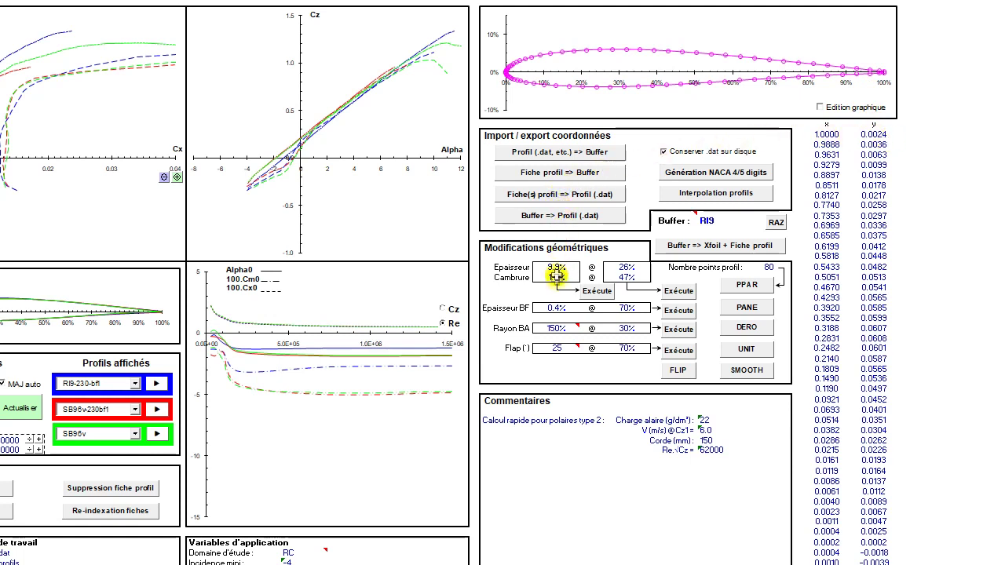
Set the trailing-edge thickness (Epaisseur BF) to 0.758%, apply it to the profile and check the first y coordinate.
{"action": "left_click", "coordinate": [559, 307]}
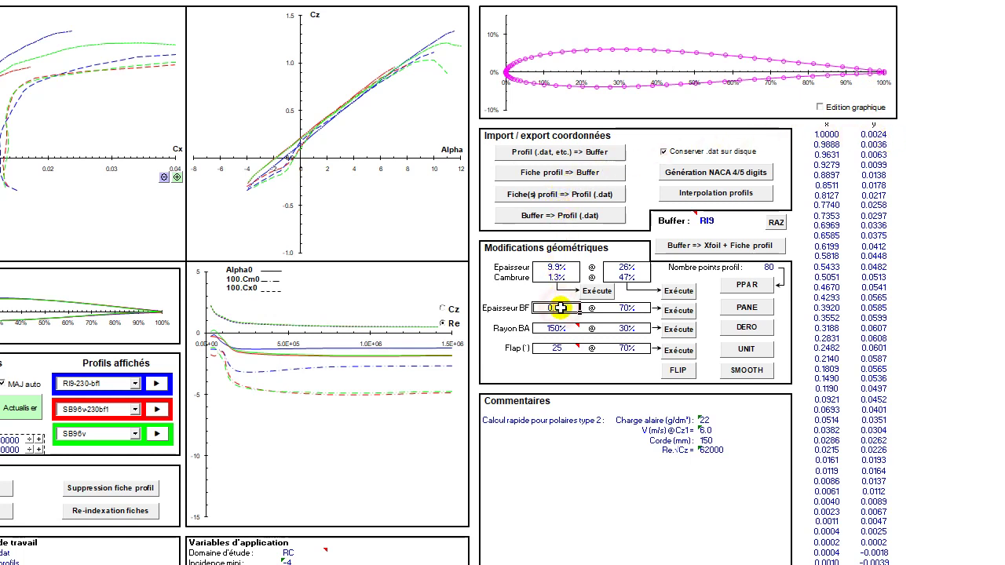
{"action": "type", "text": "0.435"}
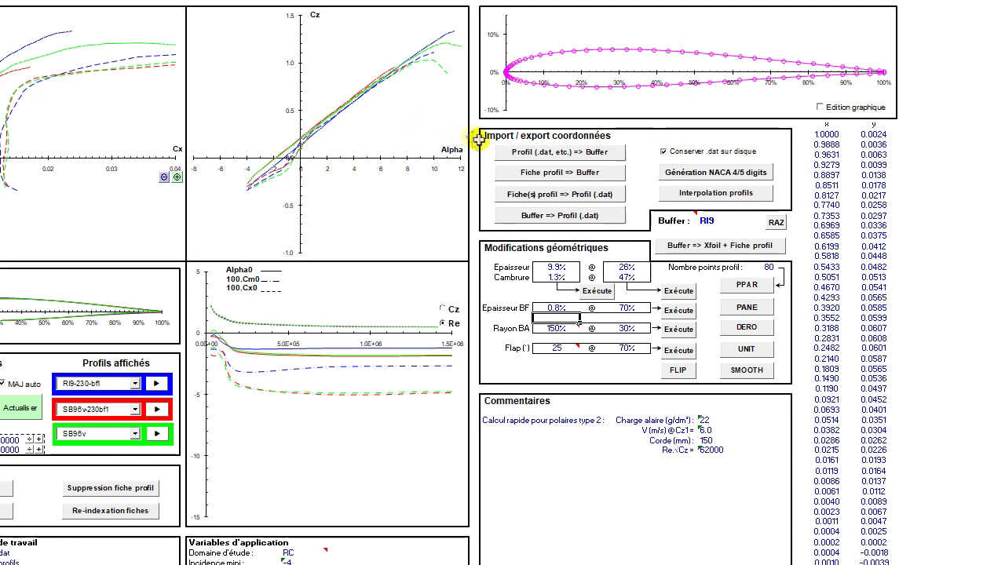
{"action": "left_click", "coordinate": [557, 308]}
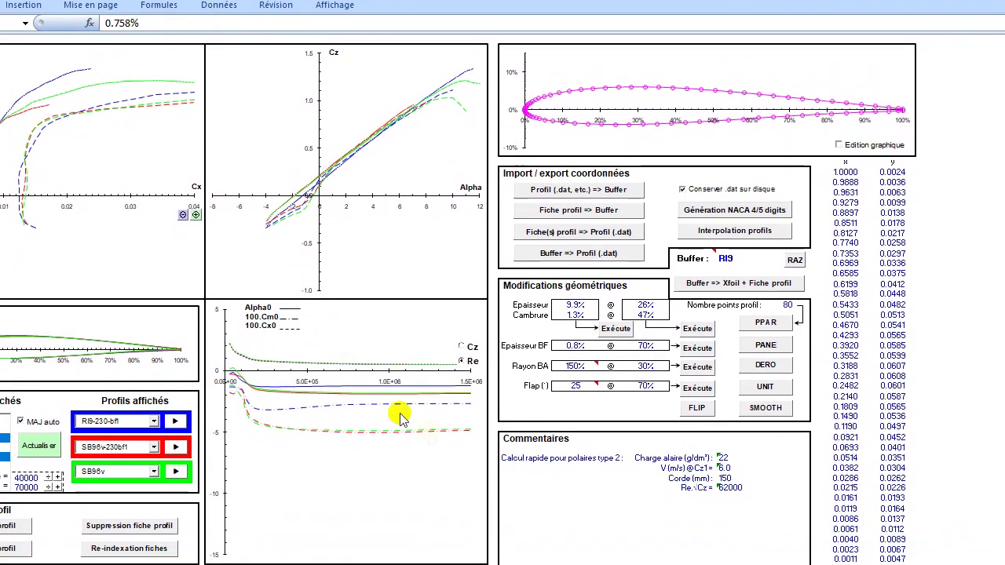
{"action": "left_click", "coordinate": [696, 351]}
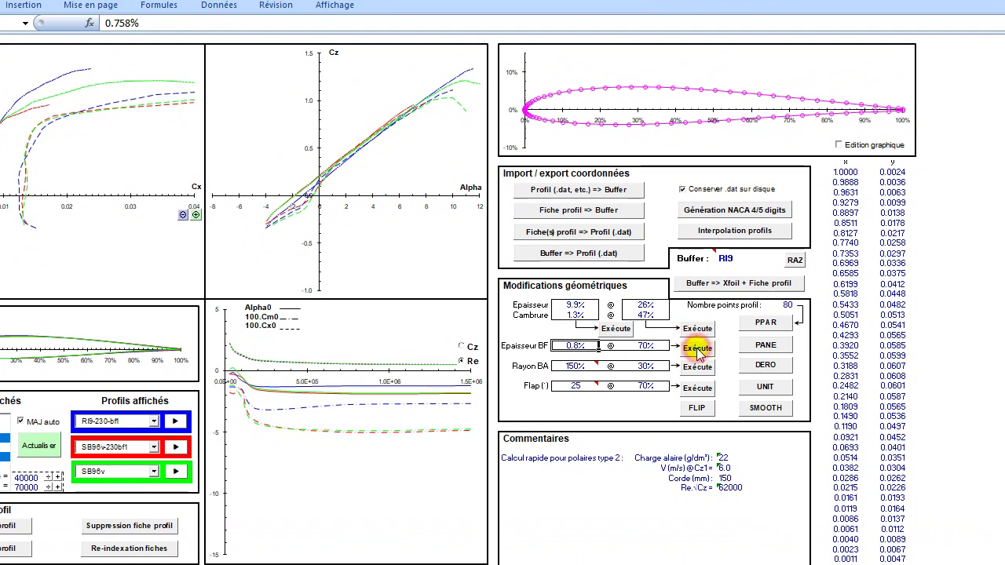
{"action": "left_click", "coordinate": [696, 346]}
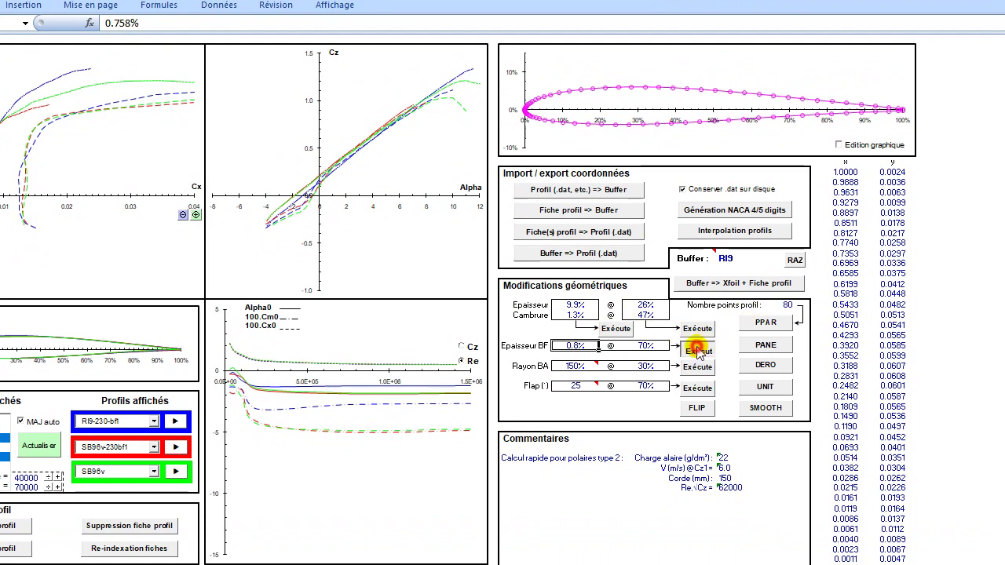
{"action": "left_click", "coordinate": [891, 172]}
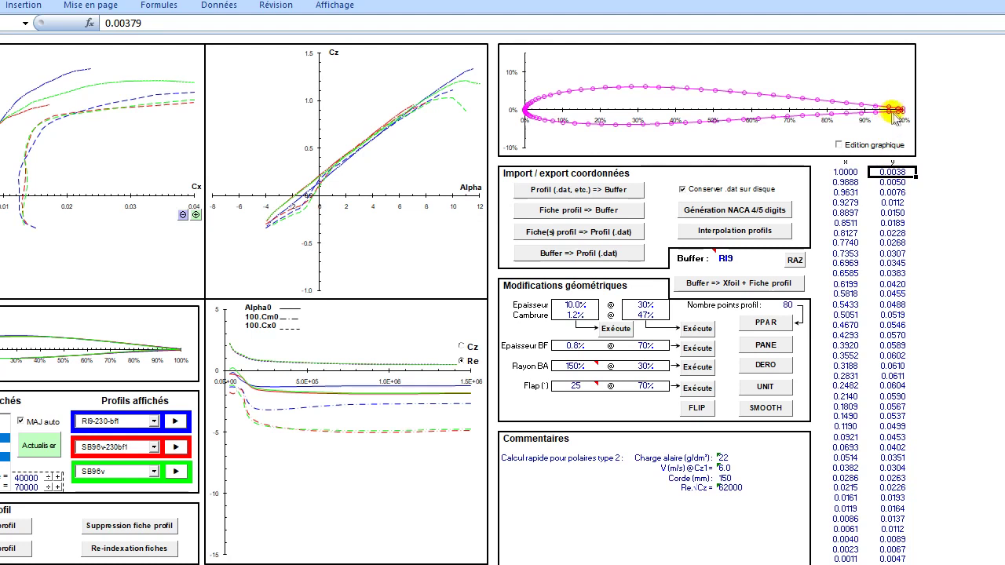
Rename the buffer profile as RI9-bf1mm-c132mm and export it to a .dat file.
{"action": "double_click", "coordinate": [744, 258]}
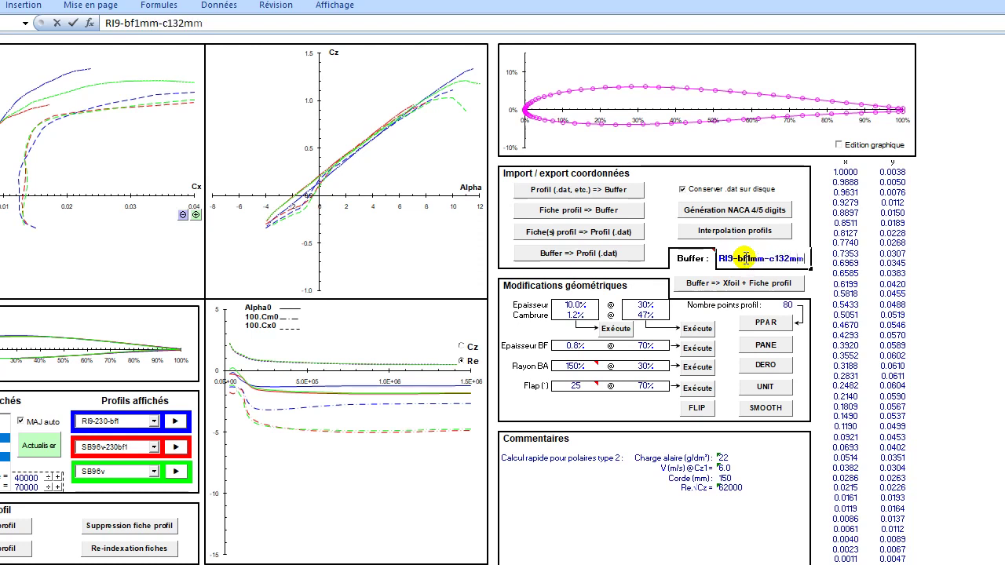
{"action": "key", "text": "Return"}
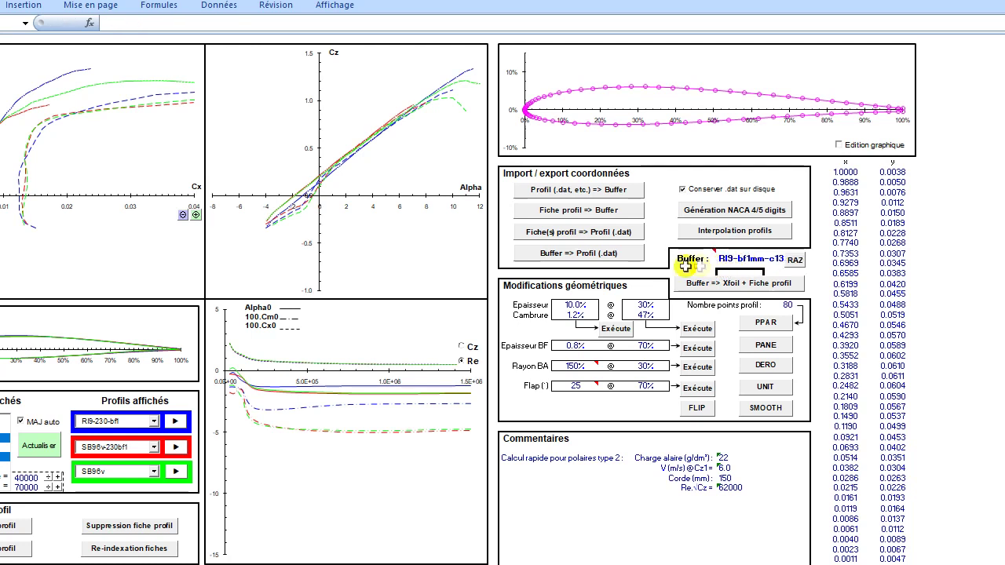
{"action": "left_click", "coordinate": [568, 254]}
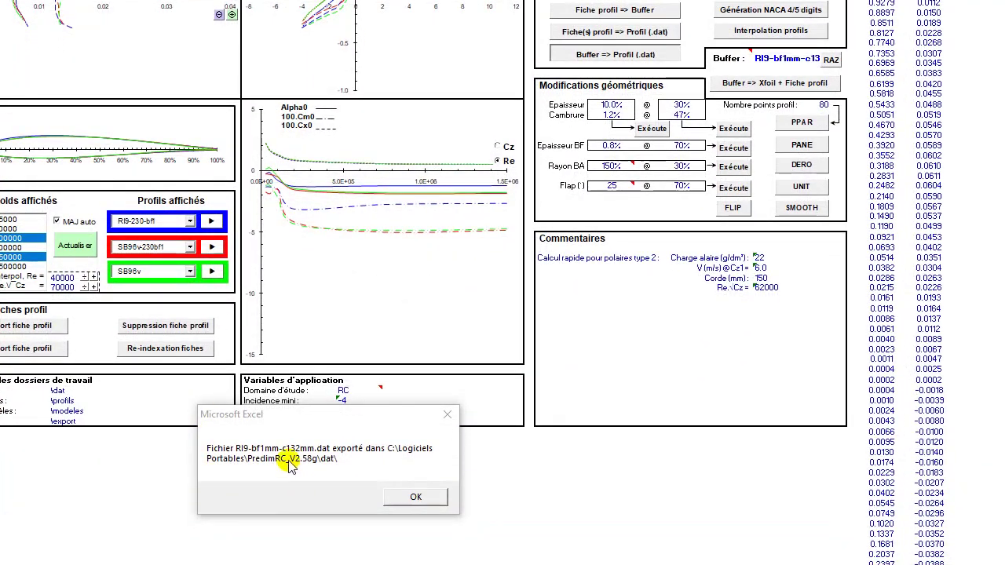
{"action": "left_click", "coordinate": [408, 494]}
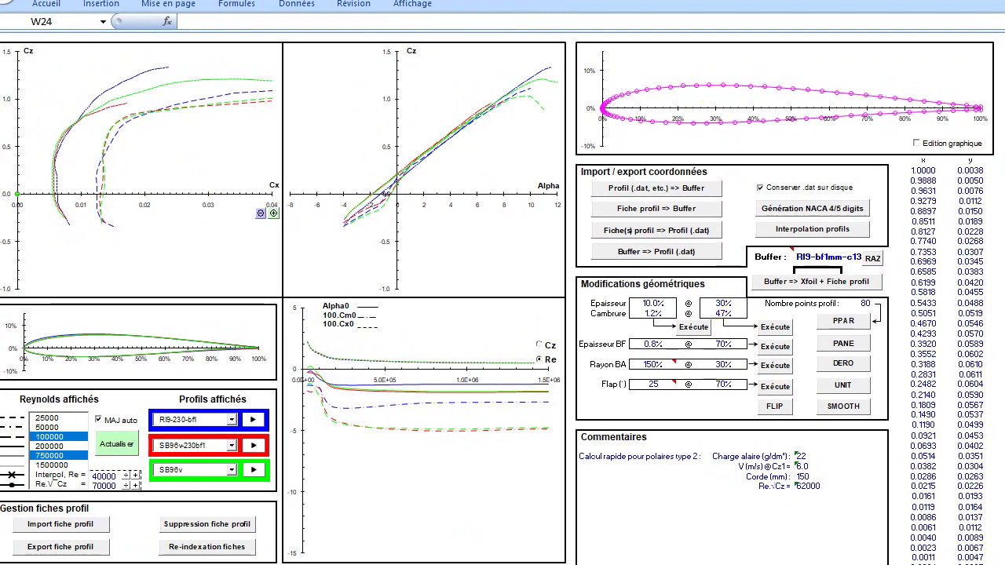
Switch to File Explorer and open the dat folder of PredimRC_V2.58g to check the exported profile files.
{"action": "key", "text": "ctrl+Page_Up"}
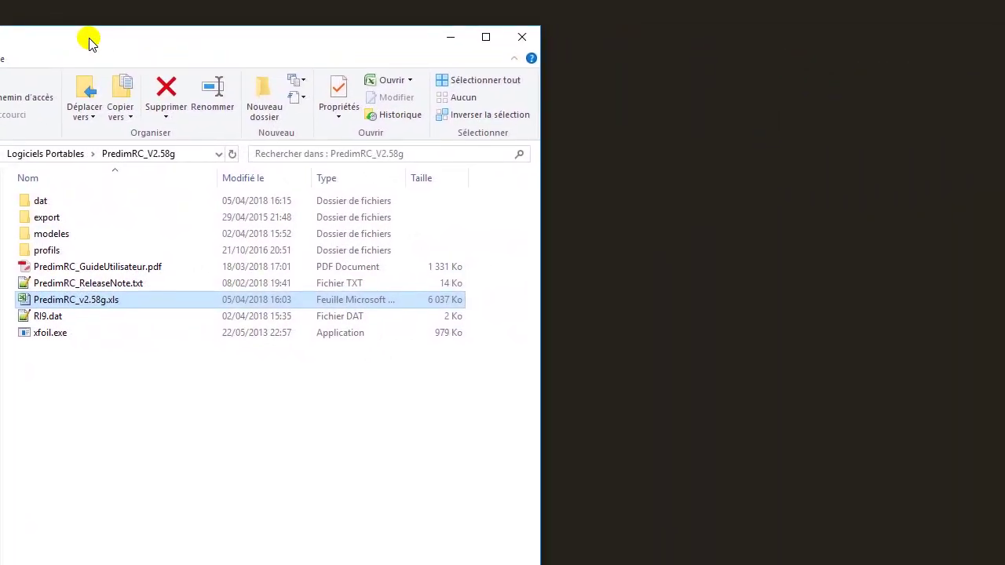
{"action": "double_click", "coordinate": [39, 202]}
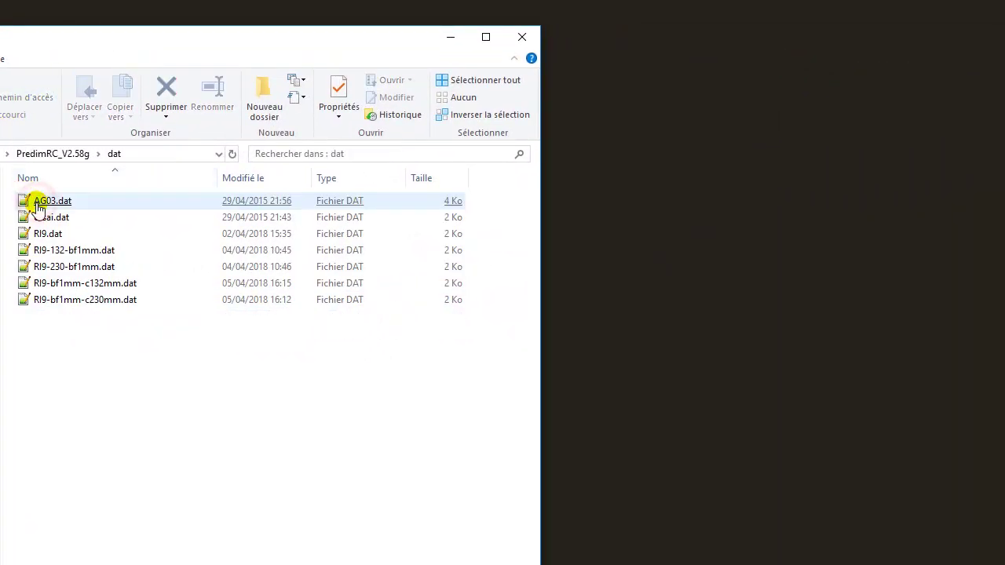
{"action": "left_click", "coordinate": [110, 266]}
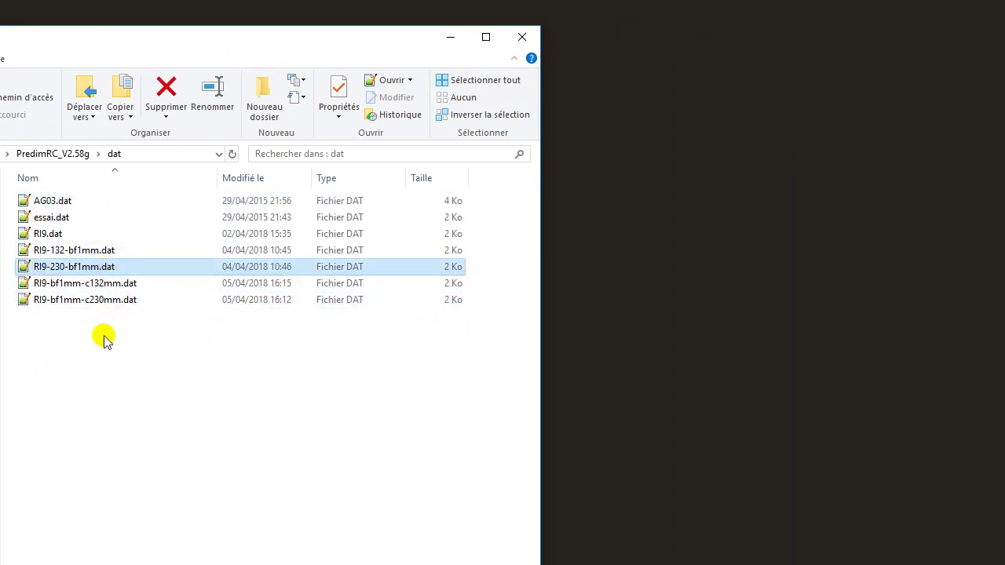
Select RI9-bf1mm-c132mm.dat and RI9-bf1mm-c230mm.dat and start copying them to a custom location.
{"action": "left_click", "coordinate": [75, 300], "text": "ctrl"}
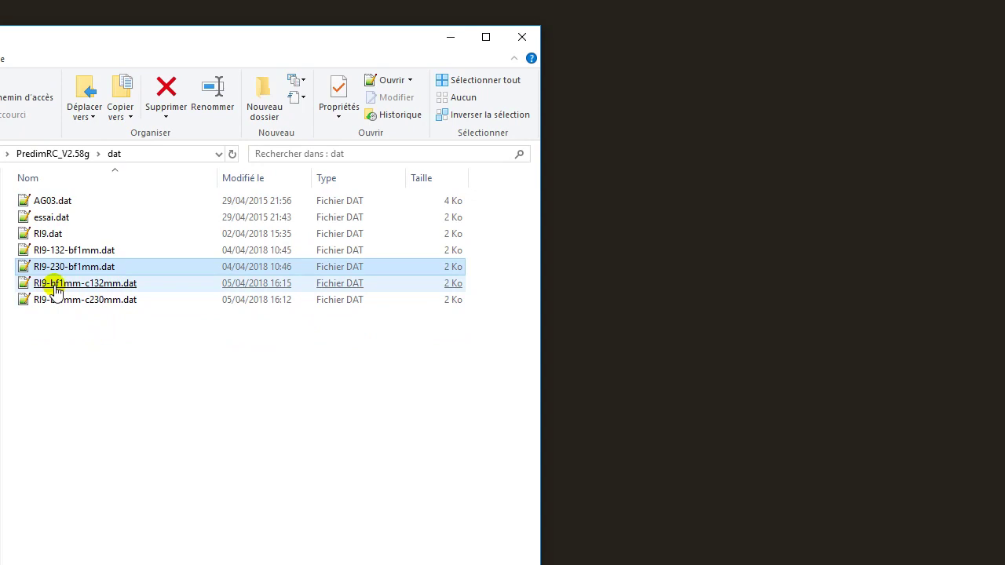
{"action": "left_click", "coordinate": [53, 284]}
{"action": "left_click", "coordinate": [71, 301], "text": "ctrl"}
{"action": "left_click", "coordinate": [73, 303]}
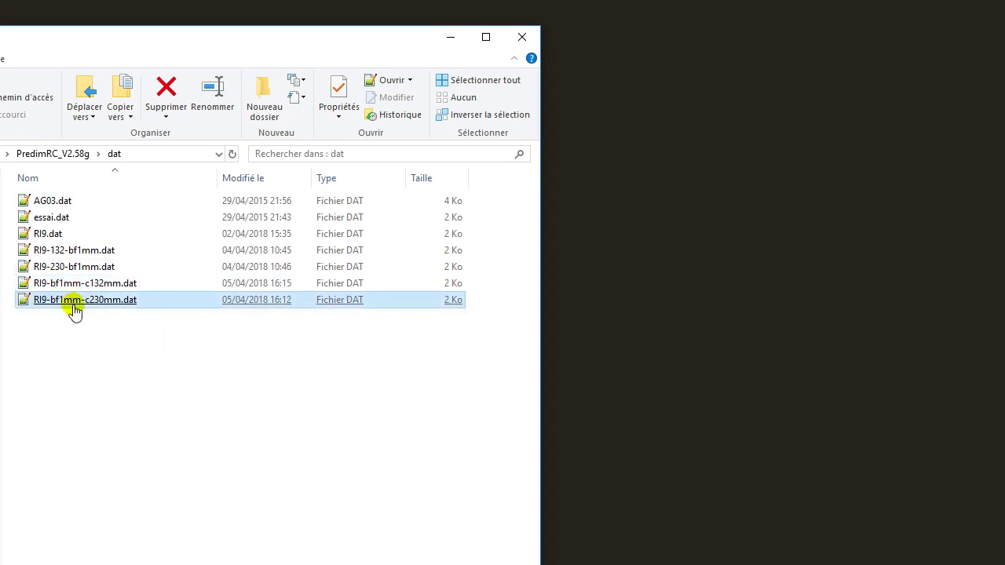
{"action": "left_click_drag", "start_coordinate": [130, 377], "coordinate": [67, 284]}
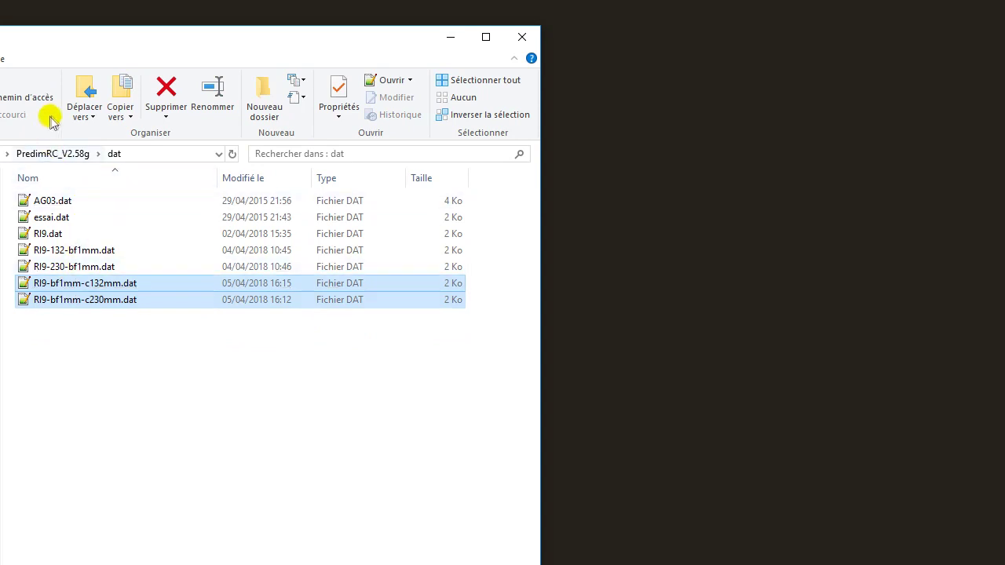
{"action": "left_click", "coordinate": [114, 100]}
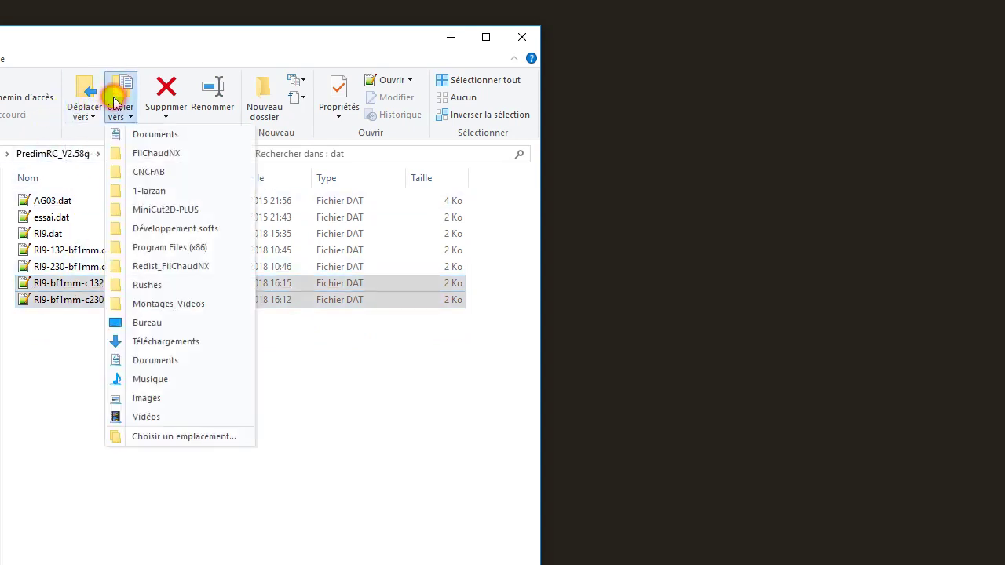
{"action": "left_click", "coordinate": [147, 154]}
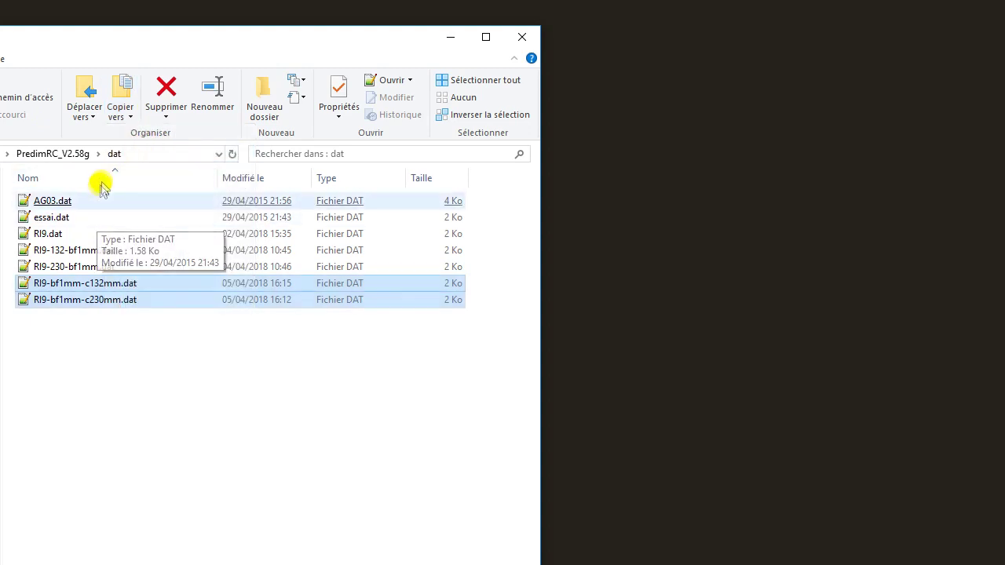
{"action": "left_click", "coordinate": [125, 114]}
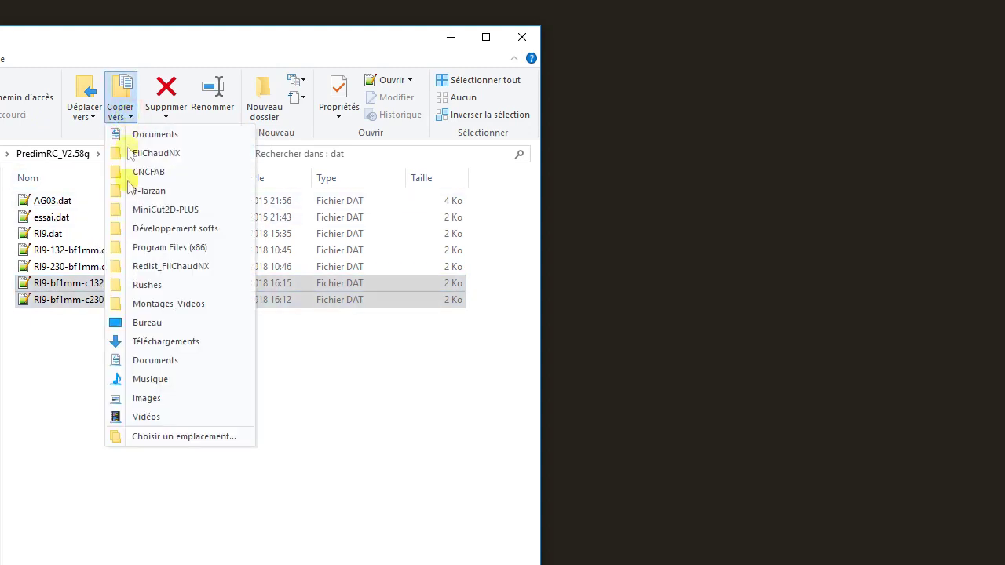
{"action": "left_click", "coordinate": [164, 436]}
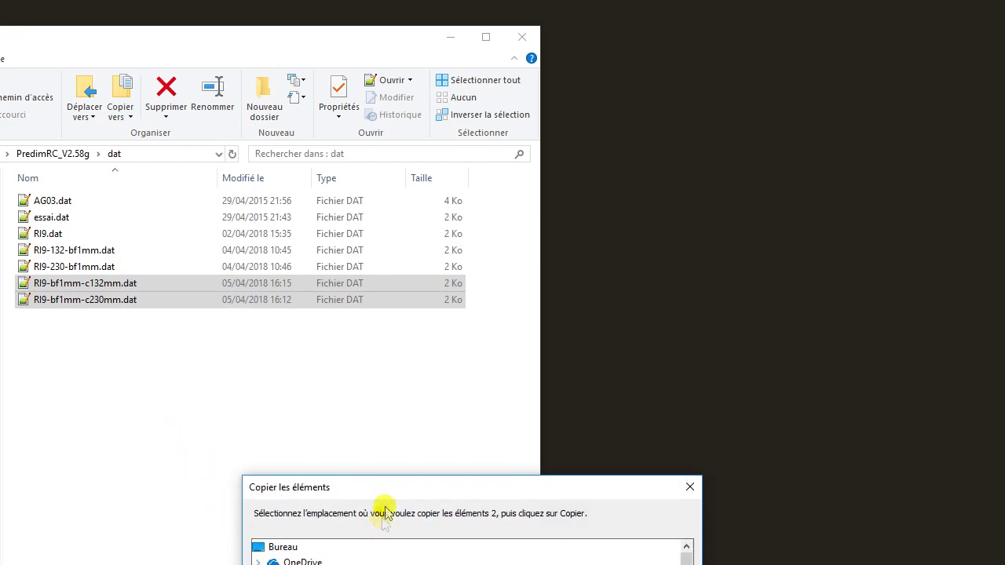
Copy the two selected profile files into the Ailes folder under Documents, FilChaudNX, Bibliotheque.
{"action": "left_click_drag", "start_coordinate": [391, 481], "coordinate": [227, 0]}
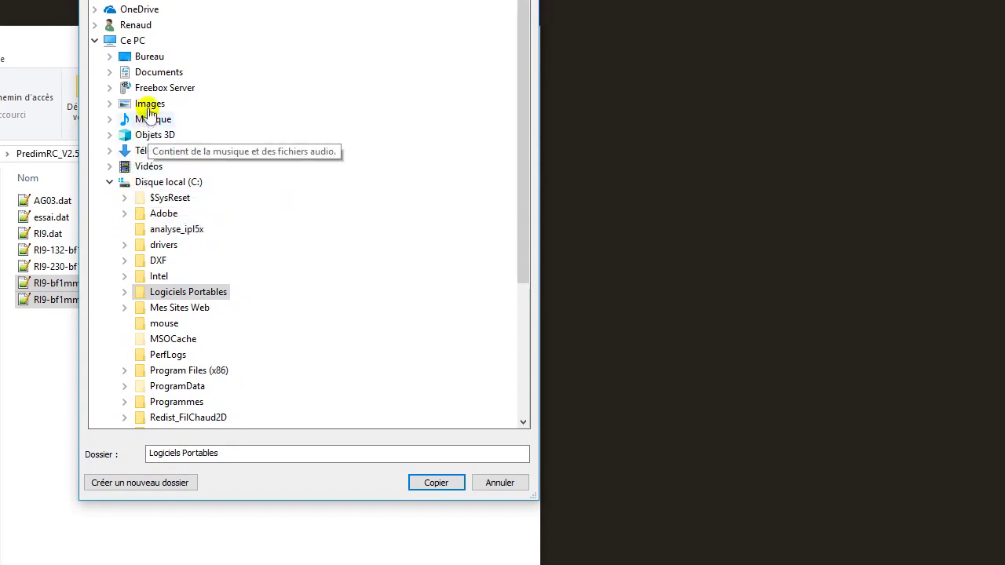
{"action": "left_click", "coordinate": [149, 72]}
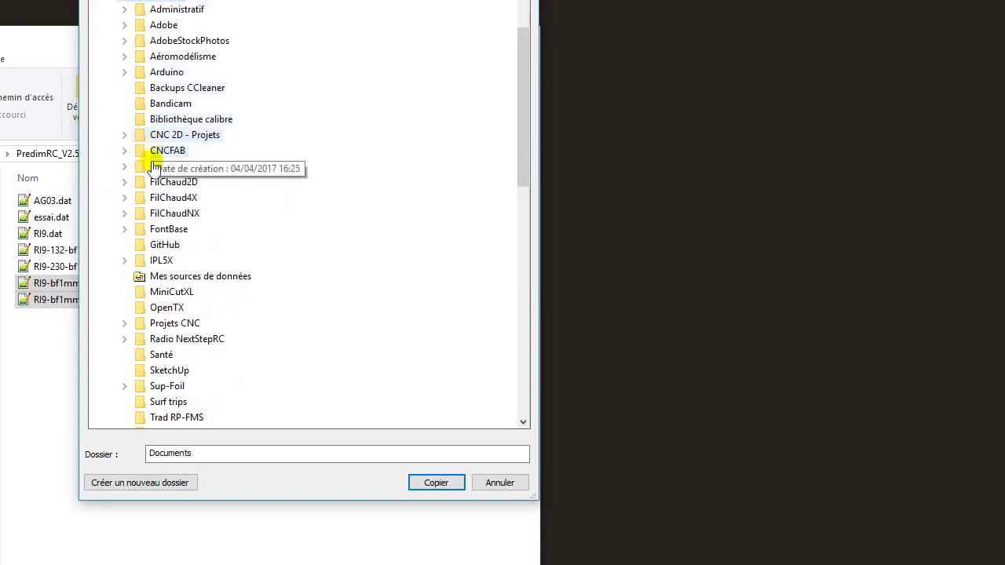
{"action": "left_click", "coordinate": [158, 214]}
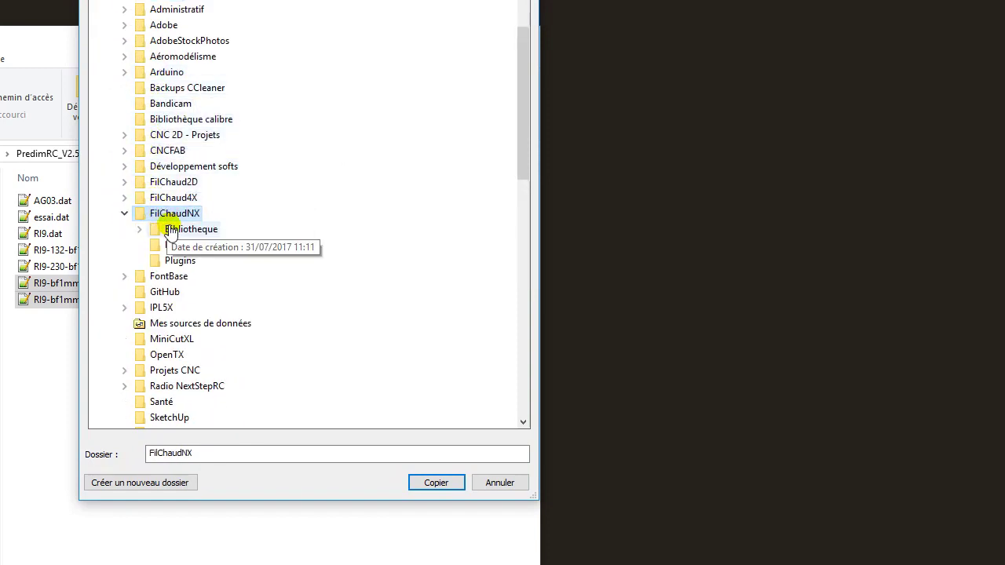
{"action": "left_click", "coordinate": [171, 229]}
{"action": "left_click", "coordinate": [189, 245]}
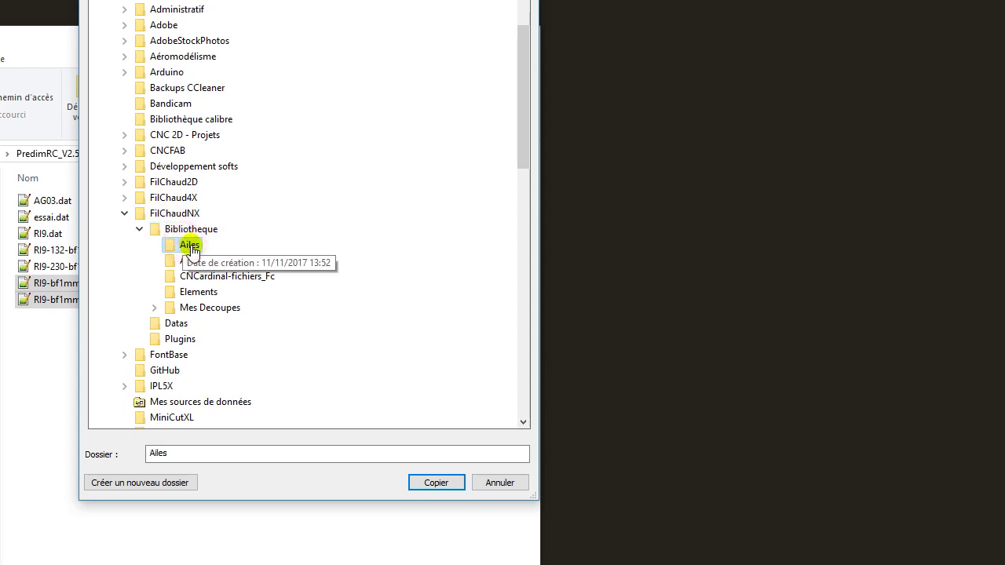
{"action": "left_click", "coordinate": [435, 482]}
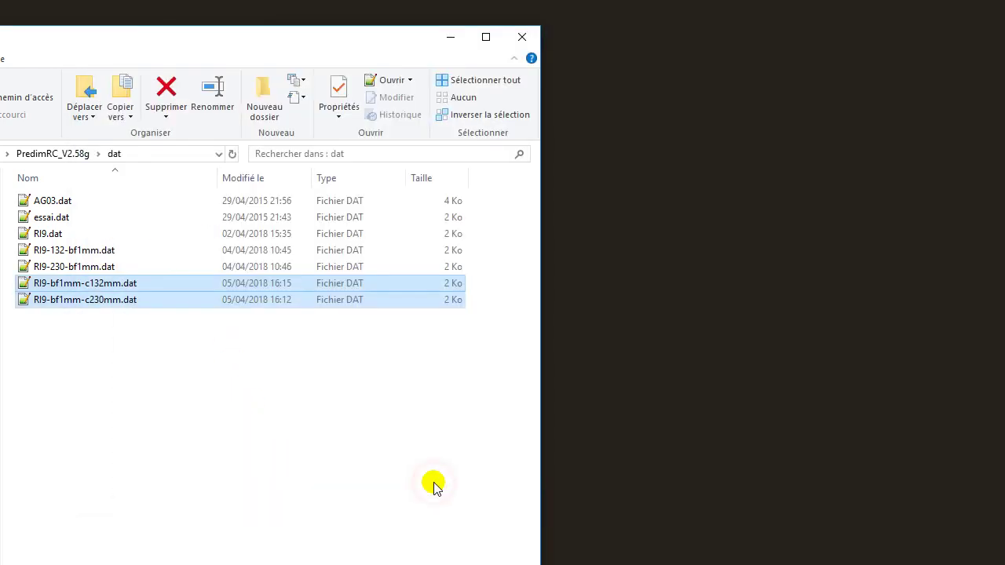
Close File Explorer, switch to FilChaudNX and expand the Ailes folder in the enlarged profile library.
{"action": "left_click", "coordinate": [522, 36]}
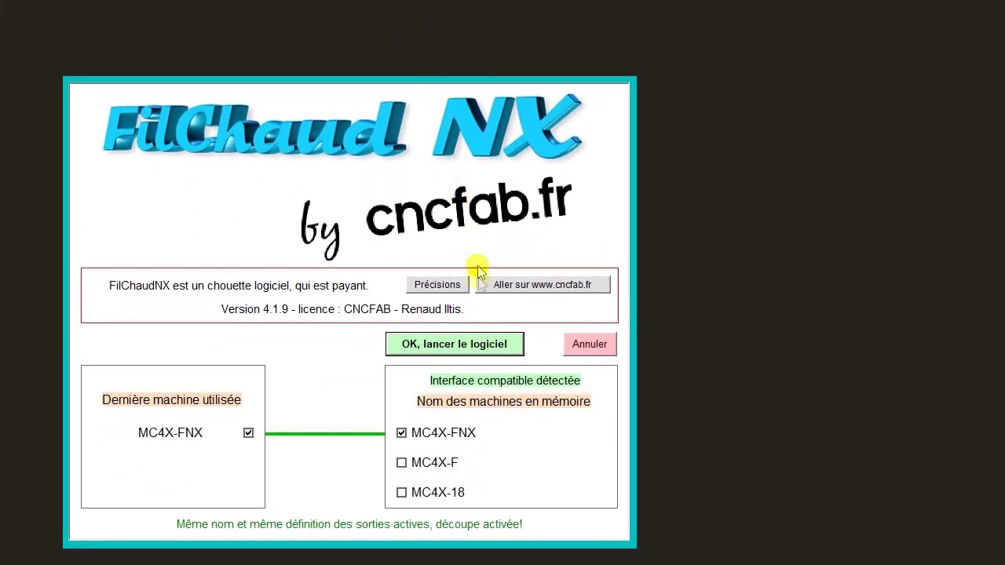
{"action": "left_click", "coordinate": [471, 343]}
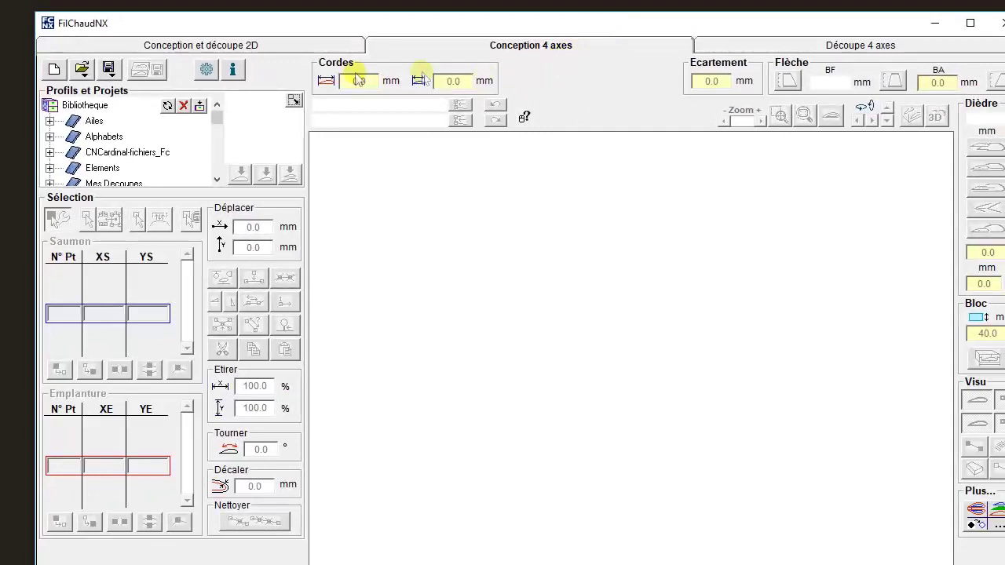
{"action": "left_click", "coordinate": [295, 100]}
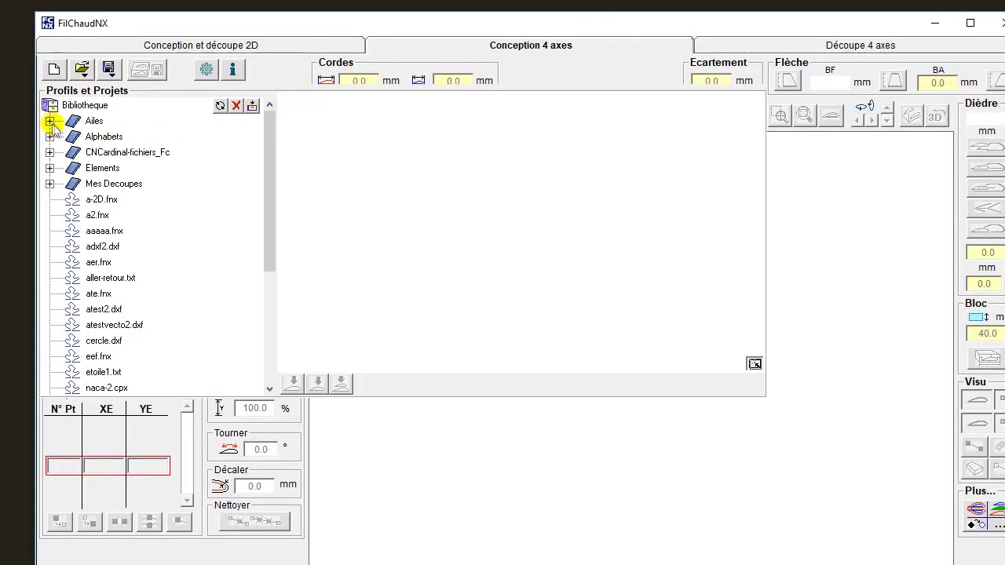
{"action": "left_click", "coordinate": [49, 120]}
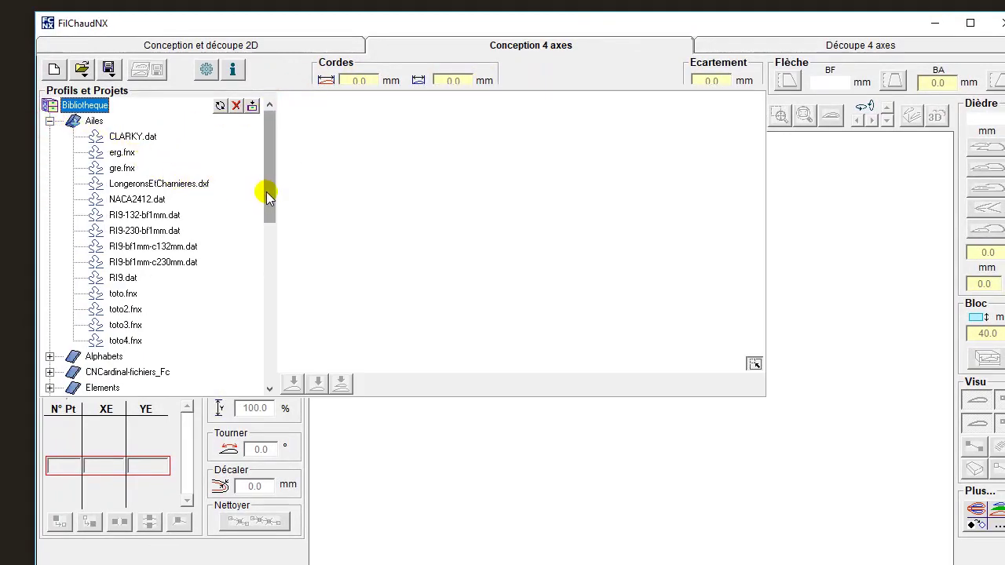
Preview the two RI9-bf1mm profiles and load RI9-bf1mm-c230mm.dat as the root (Emplanture) profile.
{"action": "left_click_drag", "start_coordinate": [266, 191], "coordinate": [265, 205]}
{"action": "left_click", "coordinate": [134, 216]}
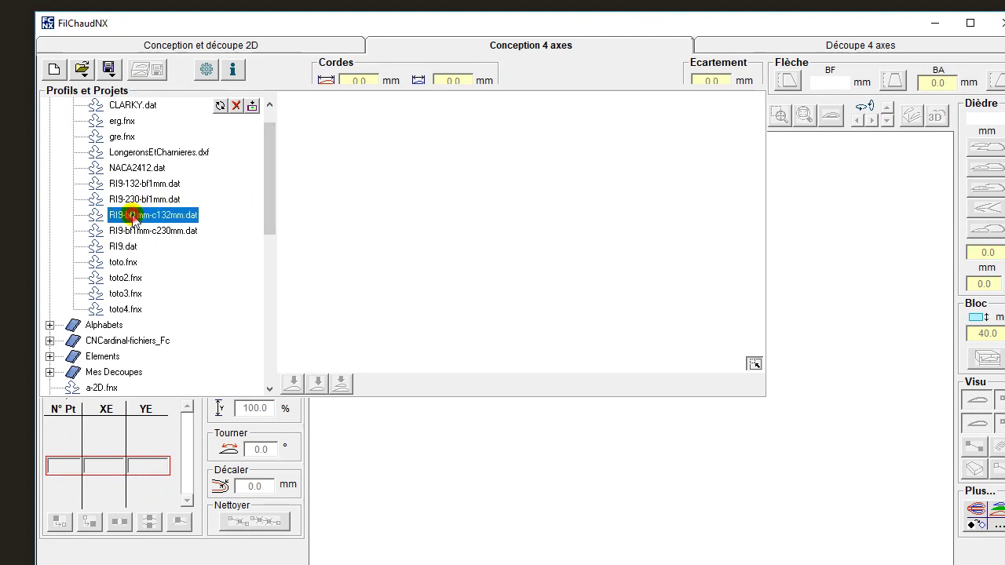
{"action": "left_click", "coordinate": [138, 230]}
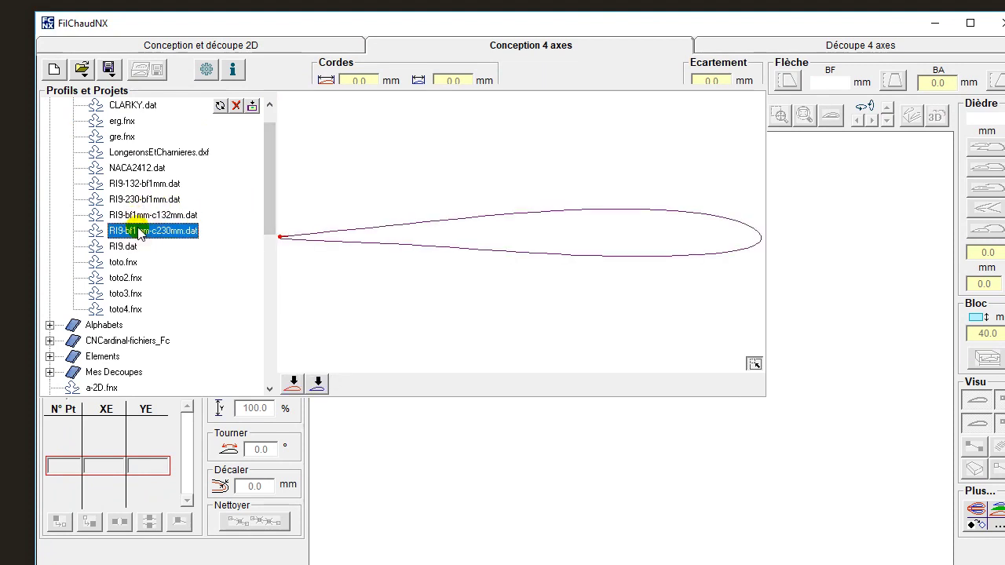
{"action": "left_click", "coordinate": [148, 216]}
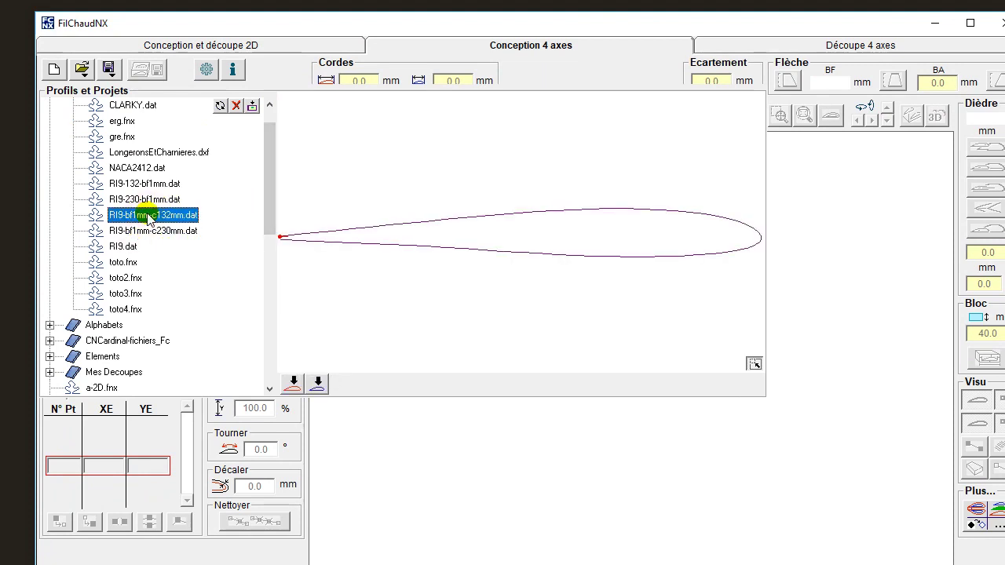
{"action": "left_click", "coordinate": [144, 231]}
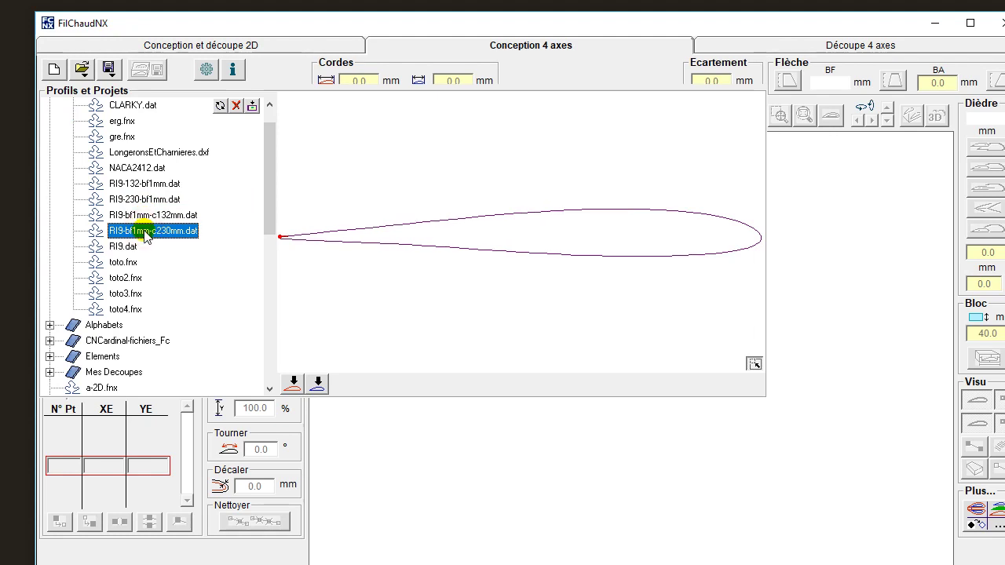
{"action": "left_click", "coordinate": [295, 385]}
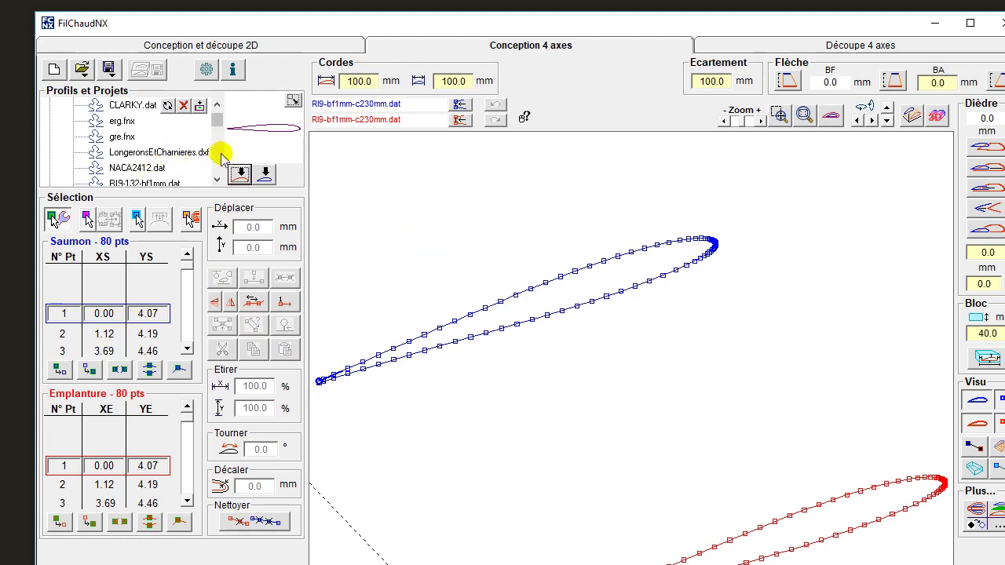
Load RI9-bf1mm-c132mm.dat from the profile library as the tip (Saumon) profile.
{"action": "left_click", "coordinate": [293, 99]}
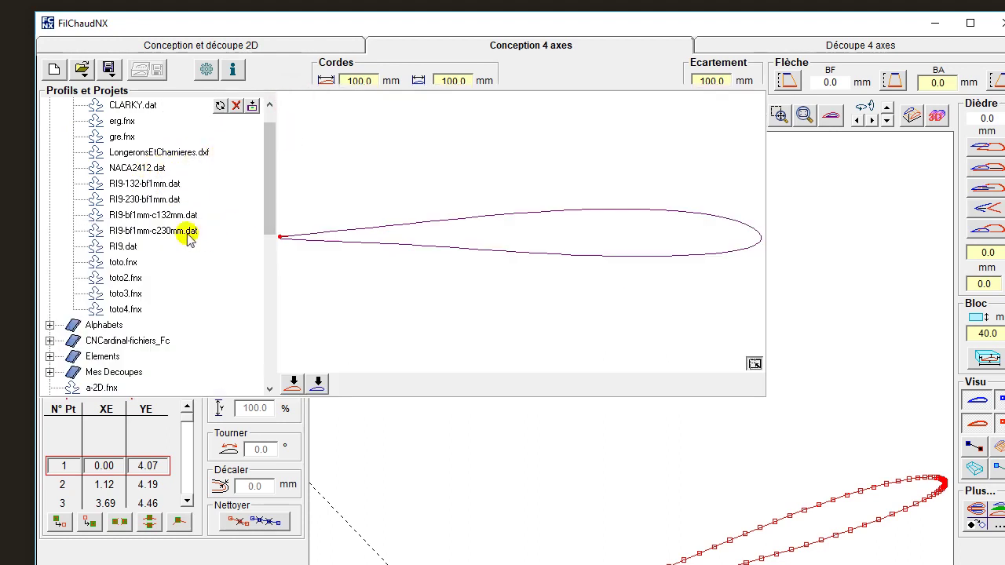
{"action": "left_click", "coordinate": [154, 217]}
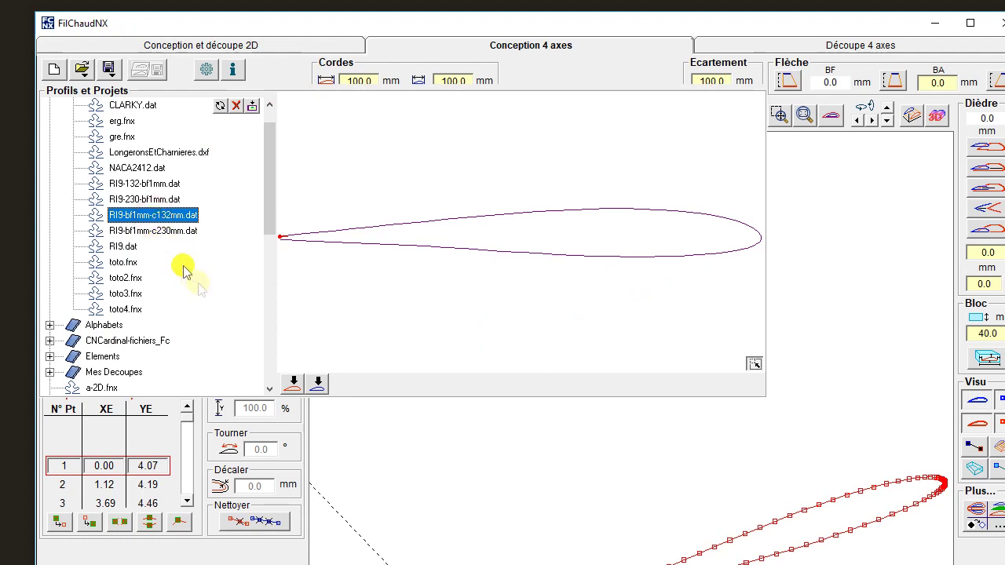
{"action": "left_click", "coordinate": [318, 383]}
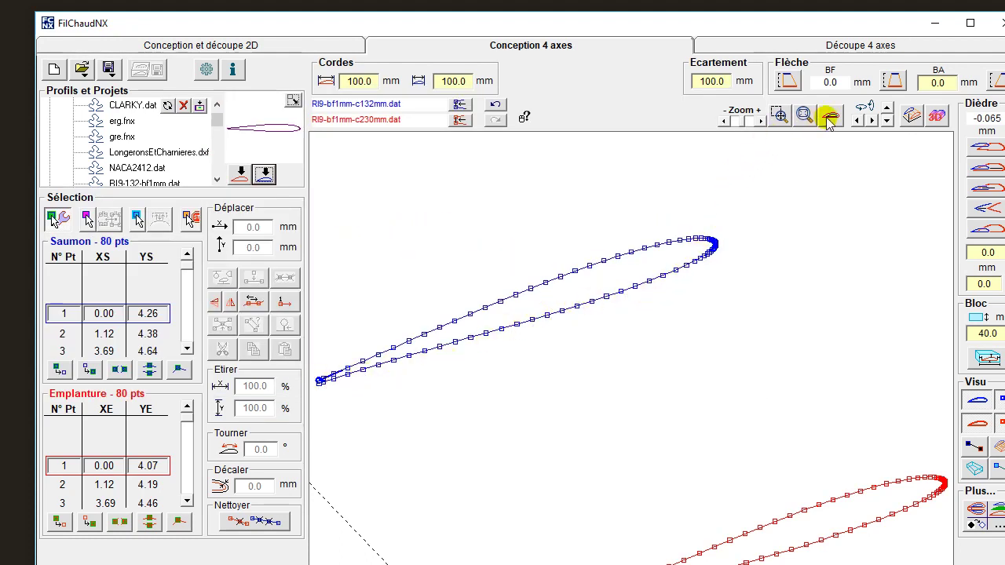
Set the wing panel's root chord to 230 mm and its tip chord to 132 mm.
{"action": "left_click", "coordinate": [366, 81]}
{"action": "type", "text": "230"}
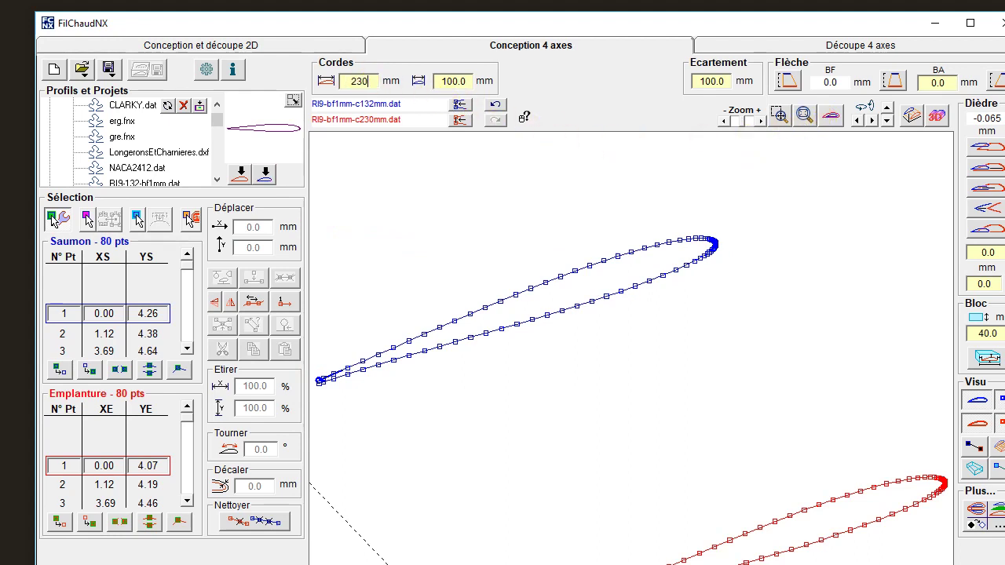
{"action": "key", "text": "Tab"}
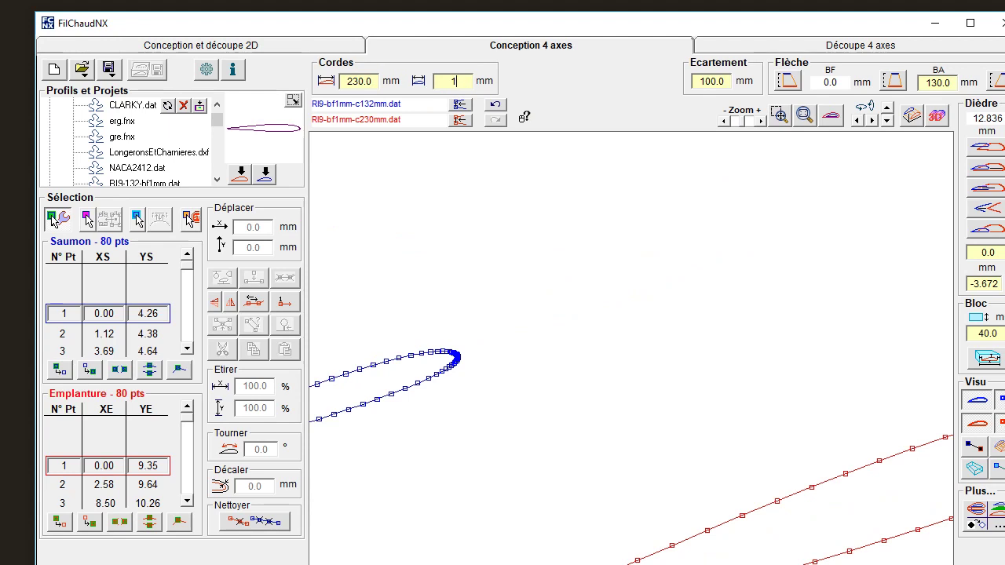
{"action": "key", "text": "Tab"}
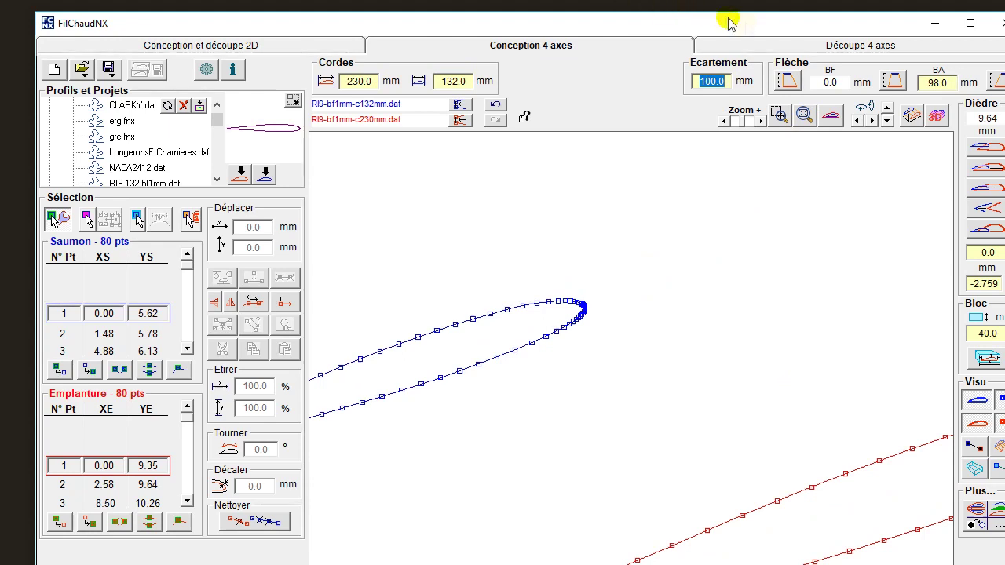
Set the leading-edge sweep (Flèche BA) to 60 mm.
{"action": "left_click", "coordinate": [938, 81]}
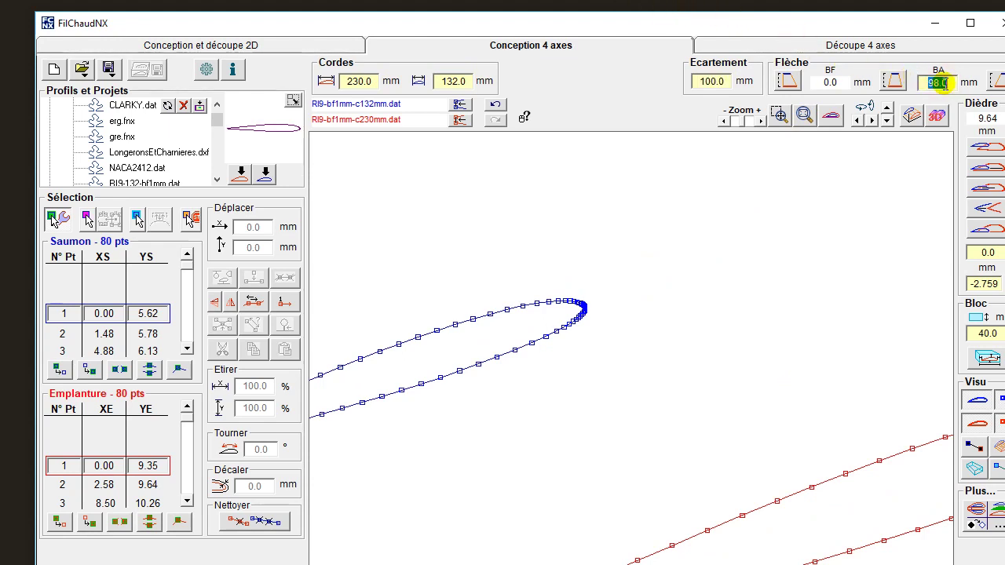
{"action": "type", "text": "60"}
{"action": "key", "text": "Return"}
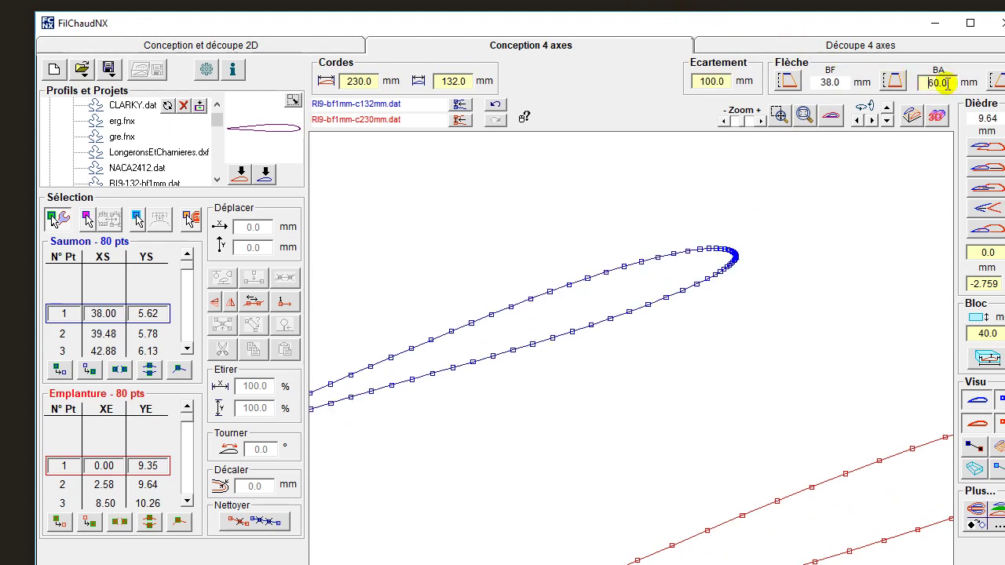
View both profiles from the side and align their upper surfaces with a dihedral of 0 mm.
{"action": "left_click", "coordinate": [830, 116]}
{"action": "left_click", "coordinate": [805, 115]}
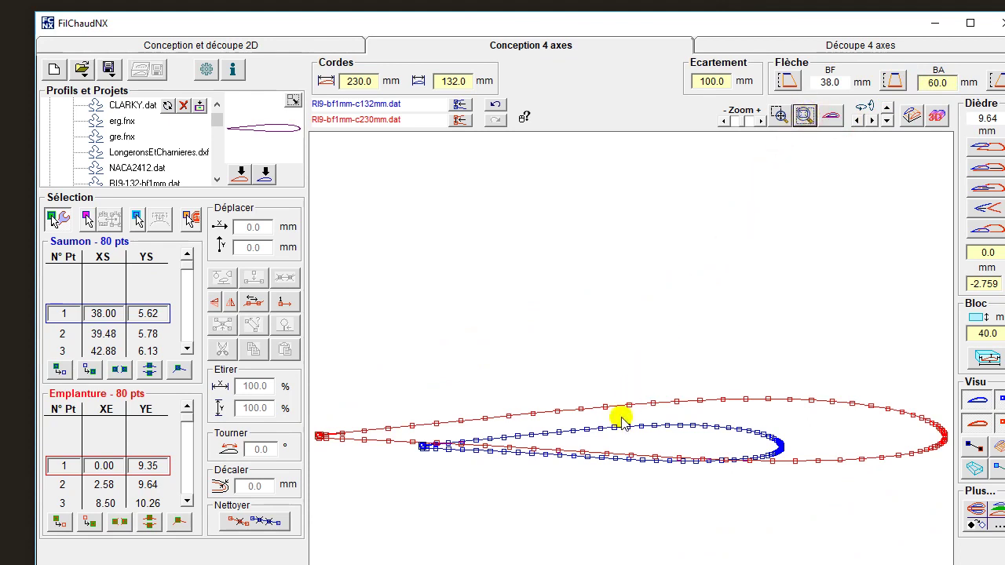
{"action": "left_click", "coordinate": [993, 147]}
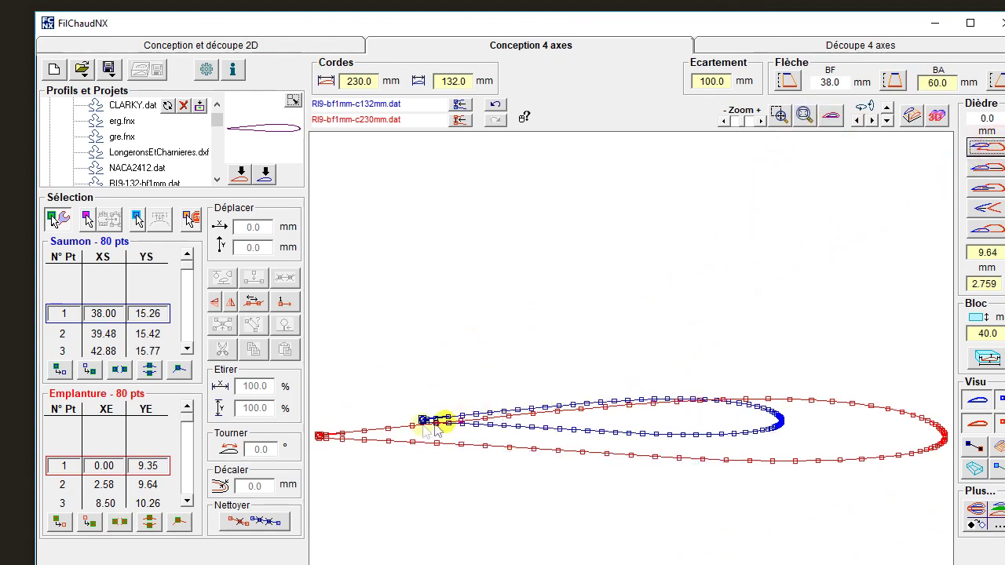
Measure the distance between the two end points of the tip profile's trailing edge, then return to the full side view.
{"action": "left_click", "coordinate": [779, 116]}
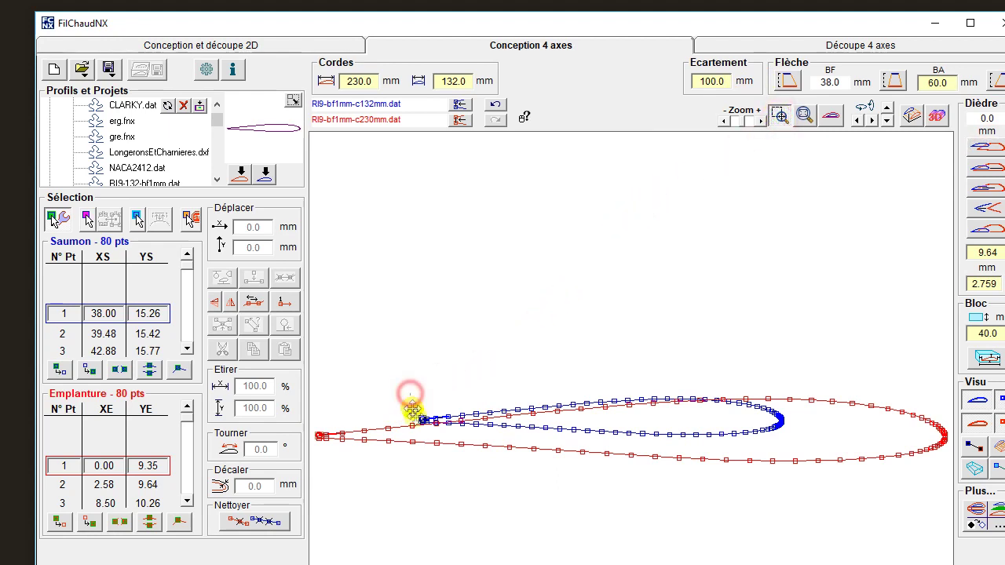
{"action": "left_click_drag", "start_coordinate": [408, 395], "coordinate": [440, 442]}
{"action": "left_click_drag", "start_coordinate": [594, 424], "coordinate": [620, 502]}
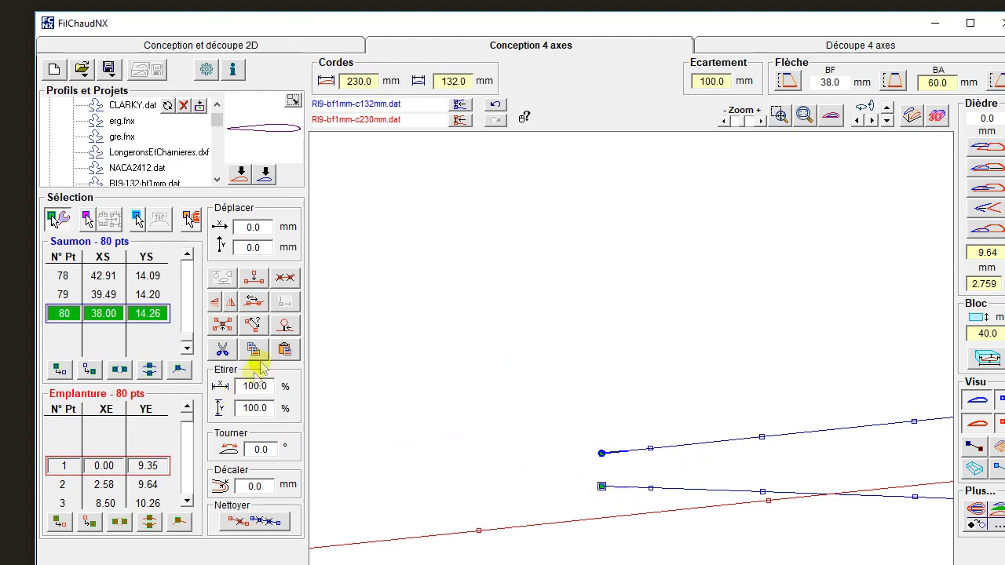
{"action": "left_click", "coordinate": [253, 324]}
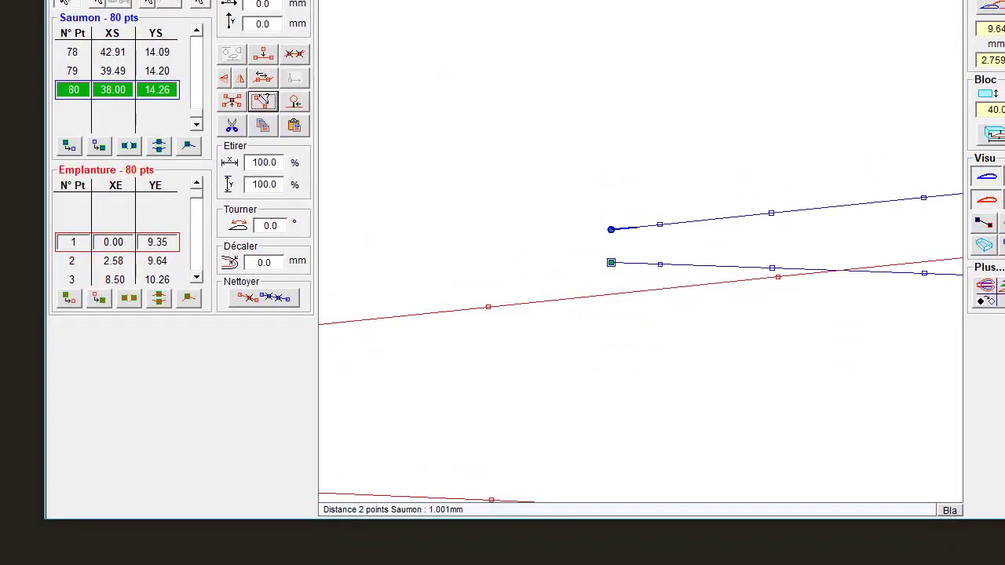
{"action": "left_click", "coordinate": [807, 98]}
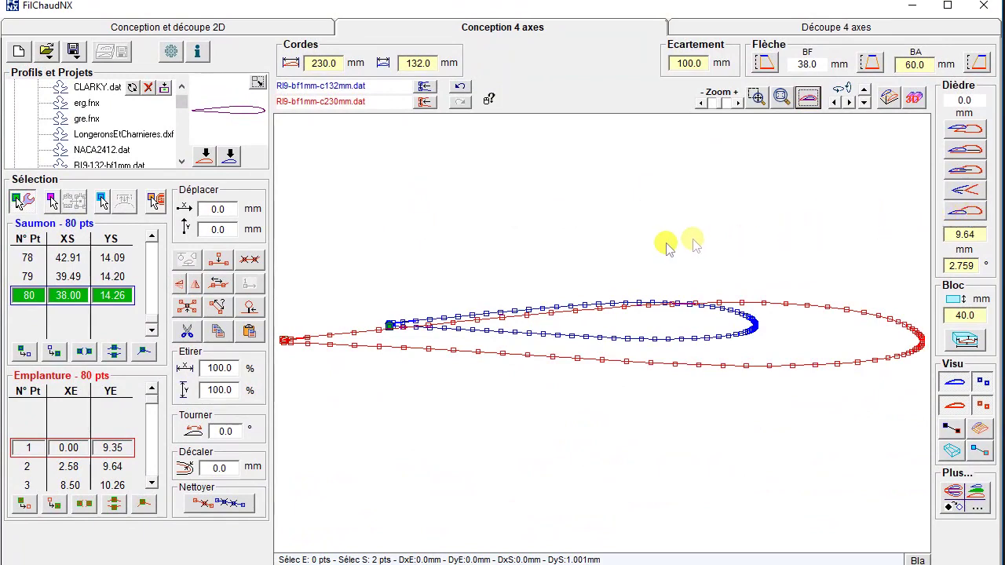
Show the wing panel's surface lines, set the span spacing (Ecartement) to 610 mm, and view the whole panel in perspective.
{"action": "left_click", "coordinate": [980, 429]}
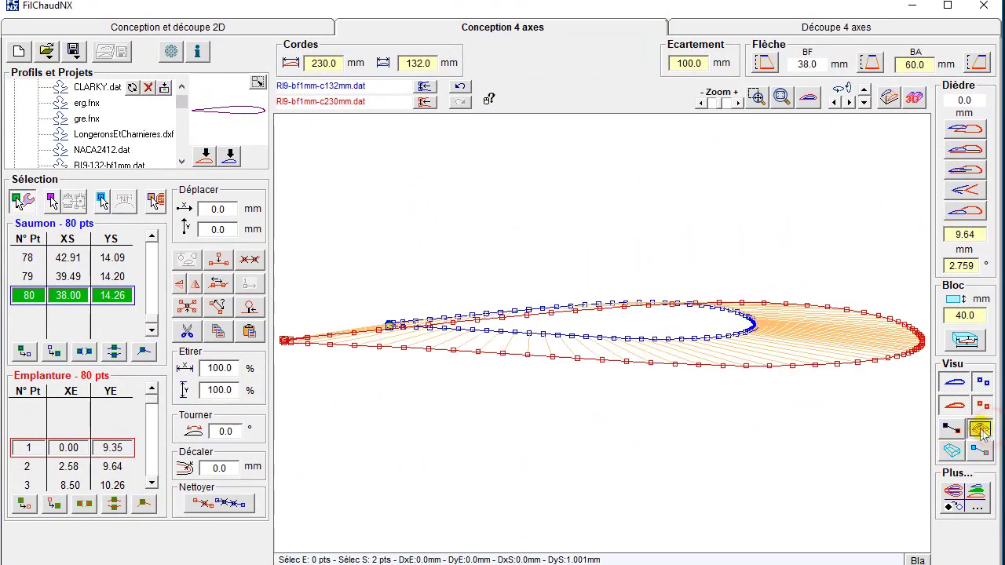
{"action": "left_click", "coordinate": [889, 98]}
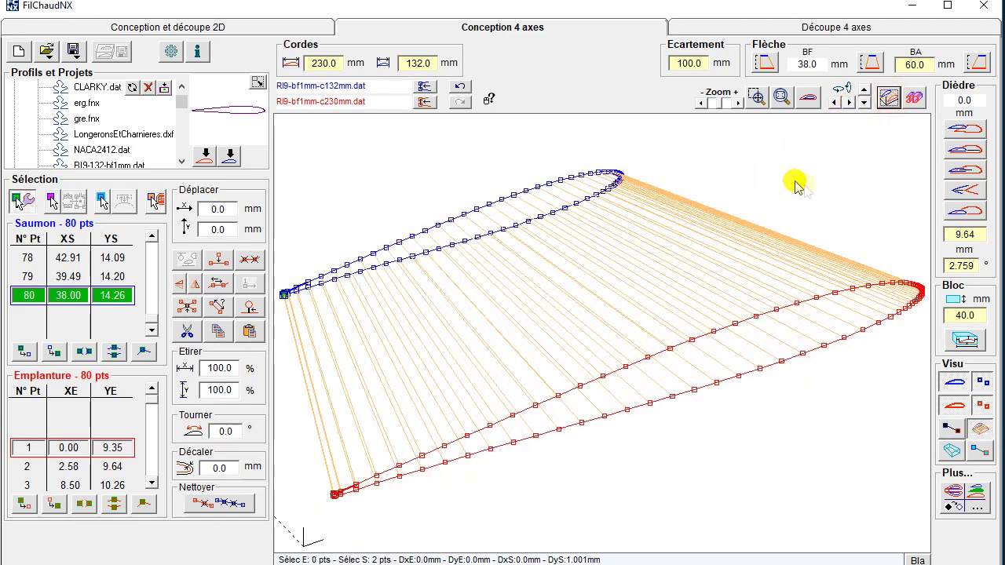
{"action": "double_click", "coordinate": [688, 63]}
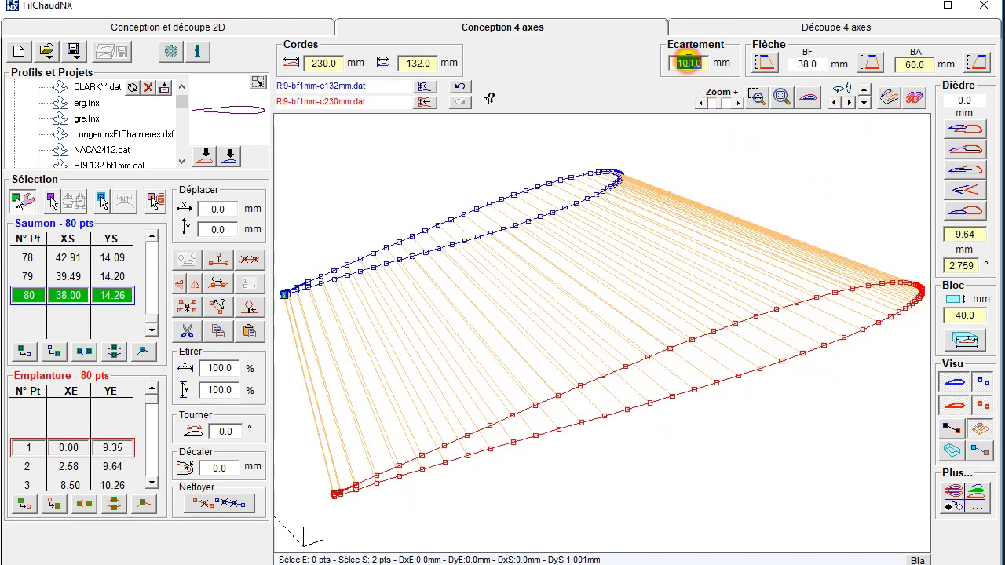
{"action": "type", "text": "6"}
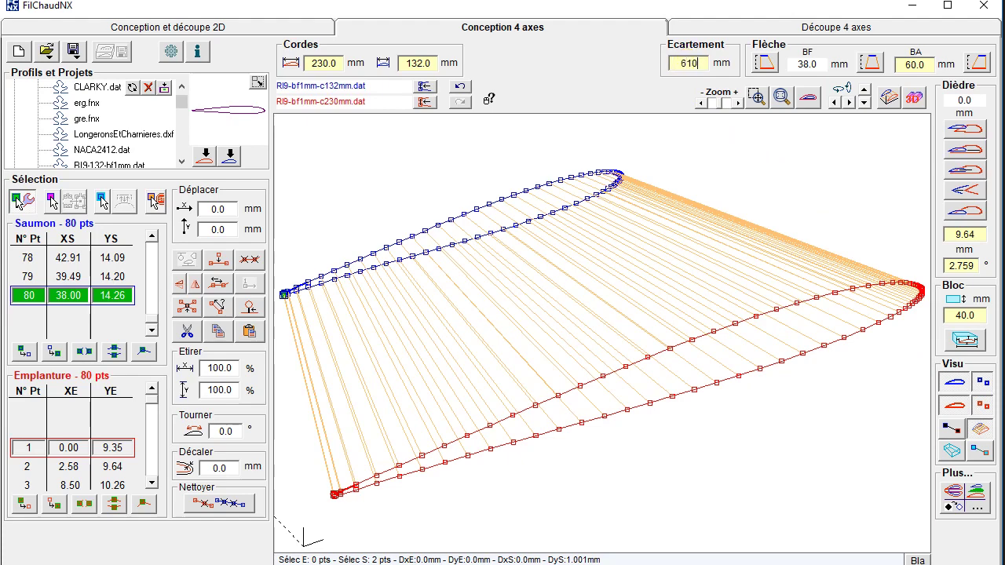
{"action": "type", "text": "10"}
{"action": "key", "text": "Return"}
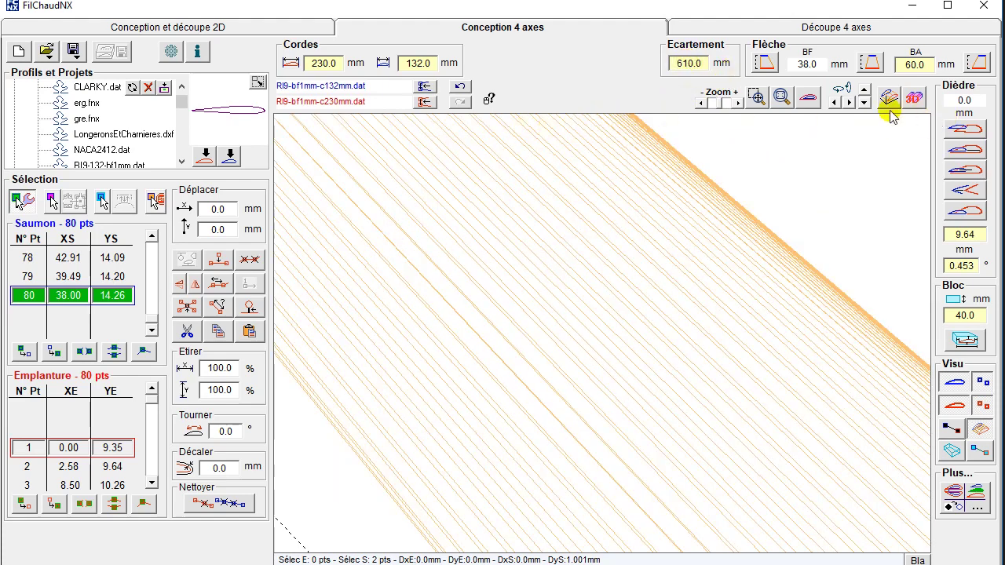
{"action": "left_click", "coordinate": [781, 95]}
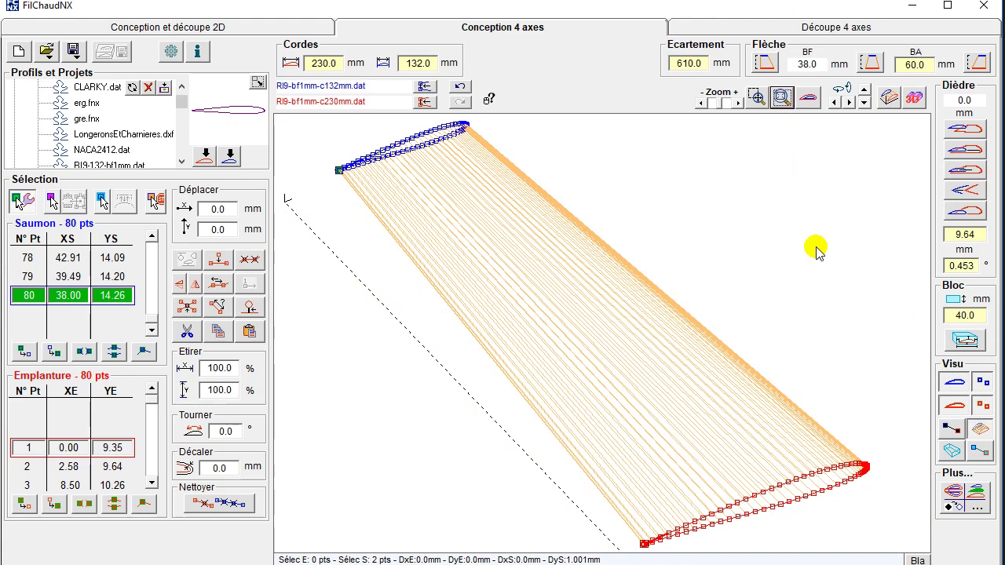
{"action": "left_click", "coordinate": [808, 96]}
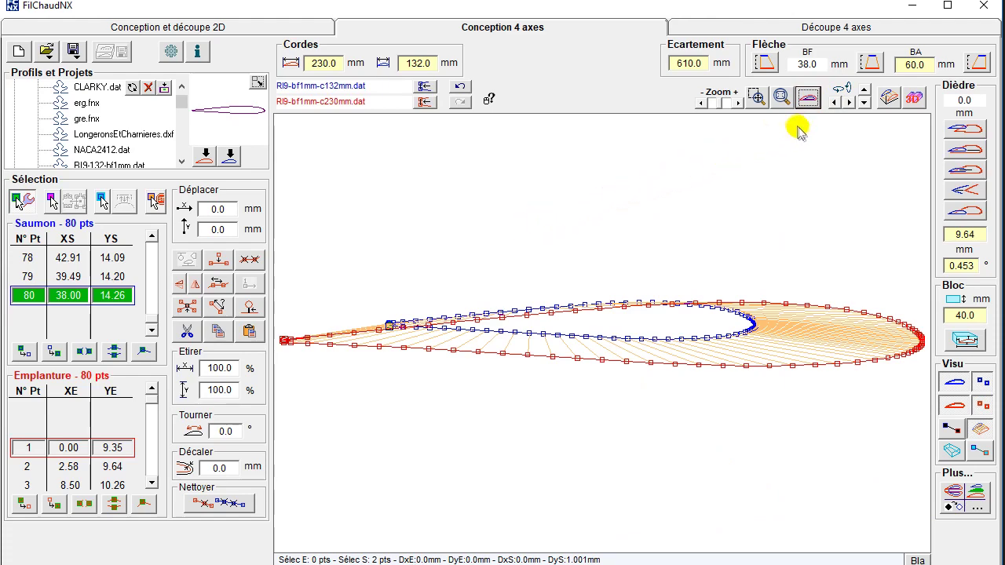
{"action": "left_click", "coordinate": [897, 95]}
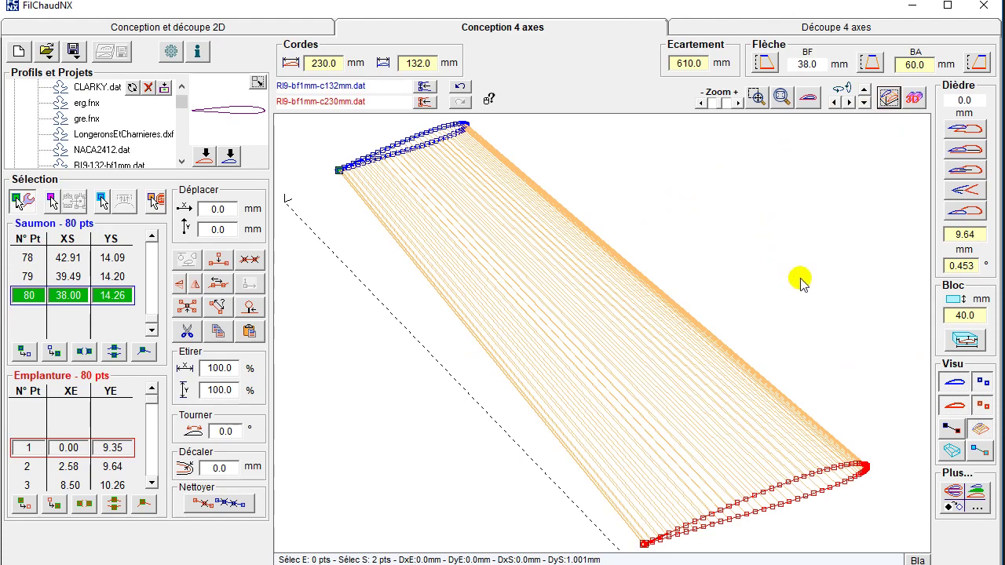
Set the foam block thickness to 78 mm and check the block outline around the wing panel before hiding it.
{"action": "double_click", "coordinate": [959, 315]}
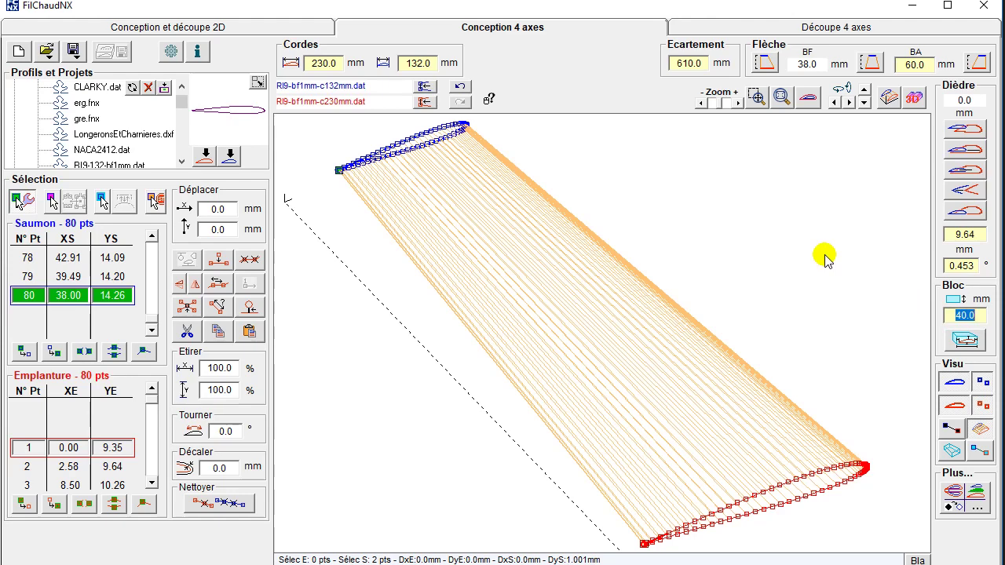
{"action": "type", "text": "8"}
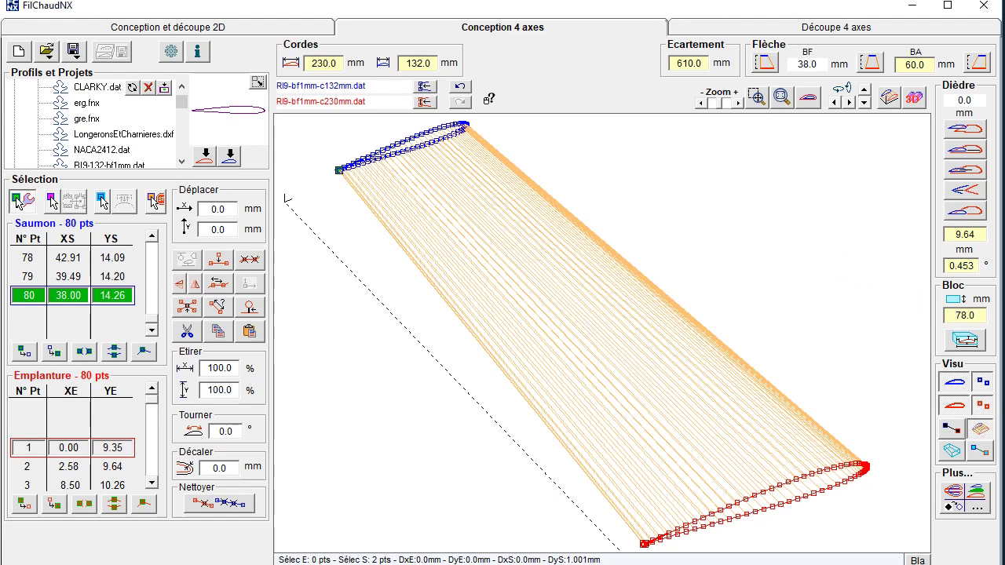
{"action": "left_click", "coordinate": [950, 451]}
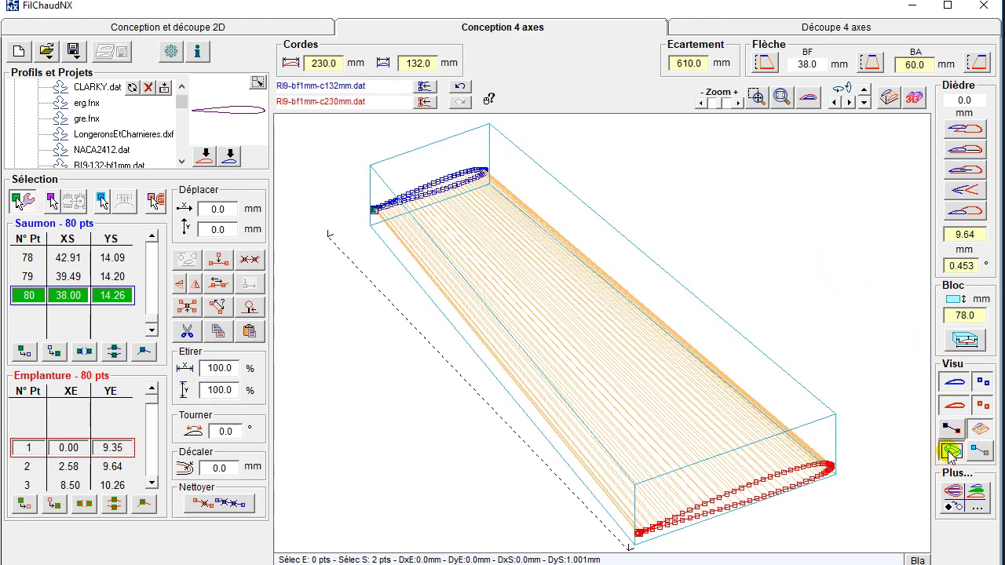
{"action": "left_click", "coordinate": [951, 452]}
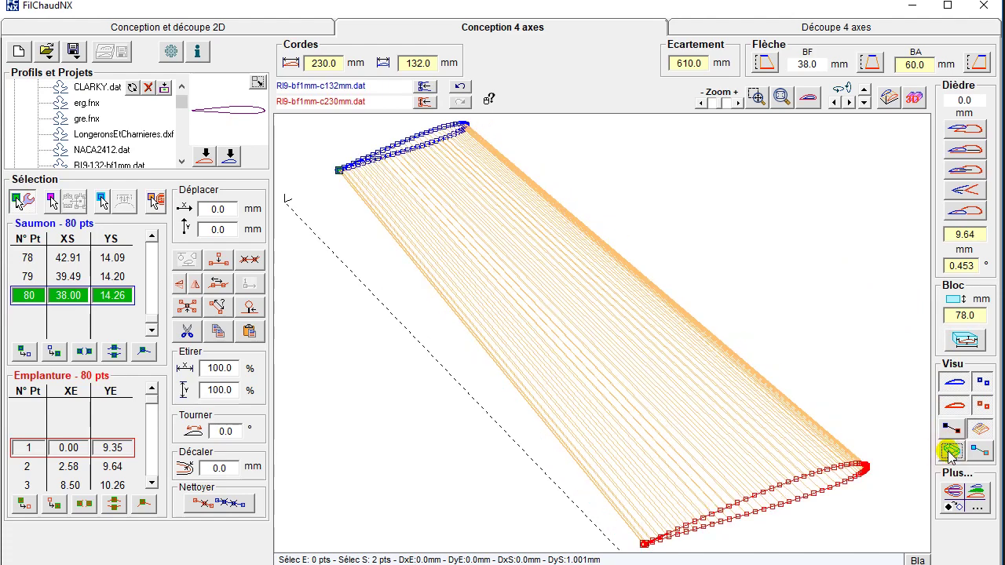
Deselect all points in the side view and step through the root profile's points from 1 to 10.
{"action": "left_click", "coordinate": [809, 99]}
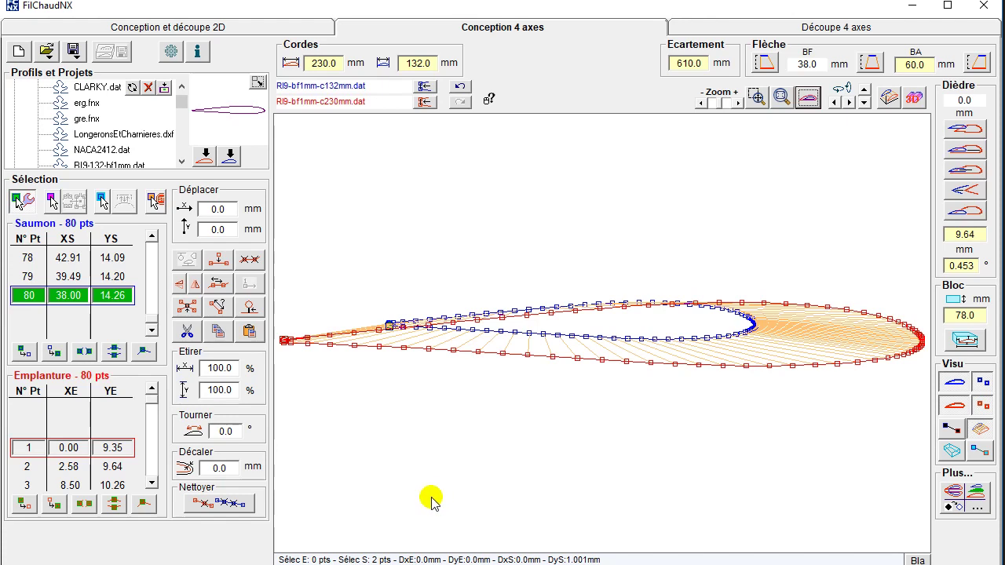
{"action": "left_click", "coordinate": [432, 500]}
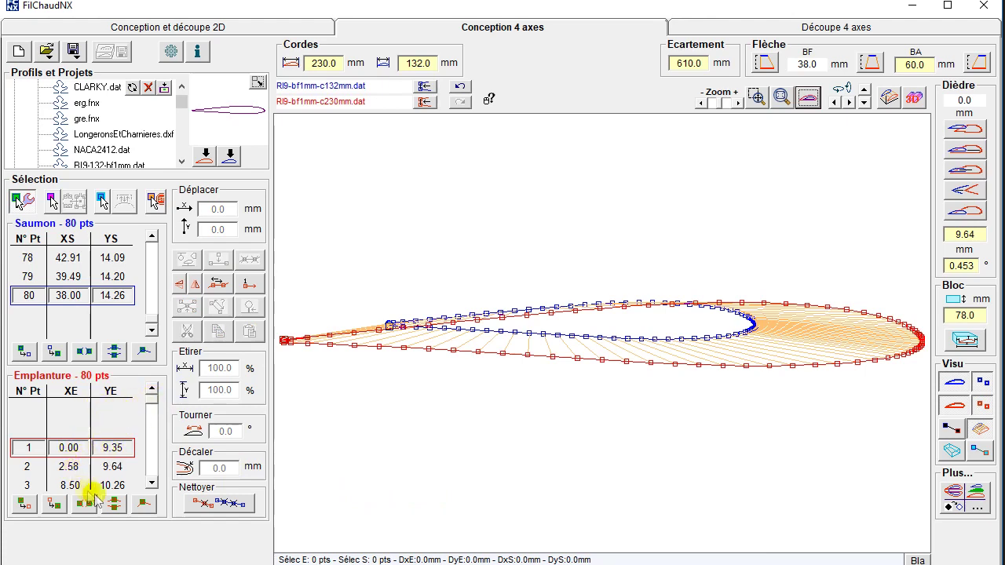
{"action": "left_click", "coordinate": [150, 485]}
{"action": "left_click", "coordinate": [151, 484]}
{"action": "left_click", "coordinate": [150, 484]}
{"action": "left_click", "coordinate": [151, 484]}
{"action": "left_click", "coordinate": [151, 485]}
{"action": "left_click", "coordinate": [151, 485]}
{"action": "left_click", "coordinate": [151, 485]}
{"action": "left_click", "coordinate": [151, 484]}
{"action": "left_click", "coordinate": [151, 485]}
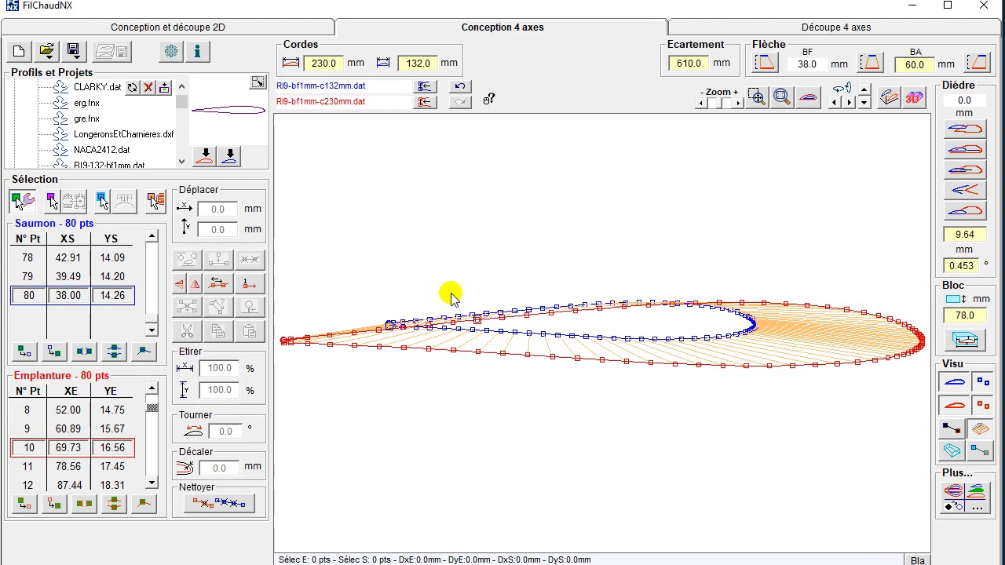
Insert a point midway between lower-surface points 71 and 72 on both the root and tip profiles.
{"action": "left_click_drag", "start_coordinate": [451, 297], "coordinate": [527, 380]}
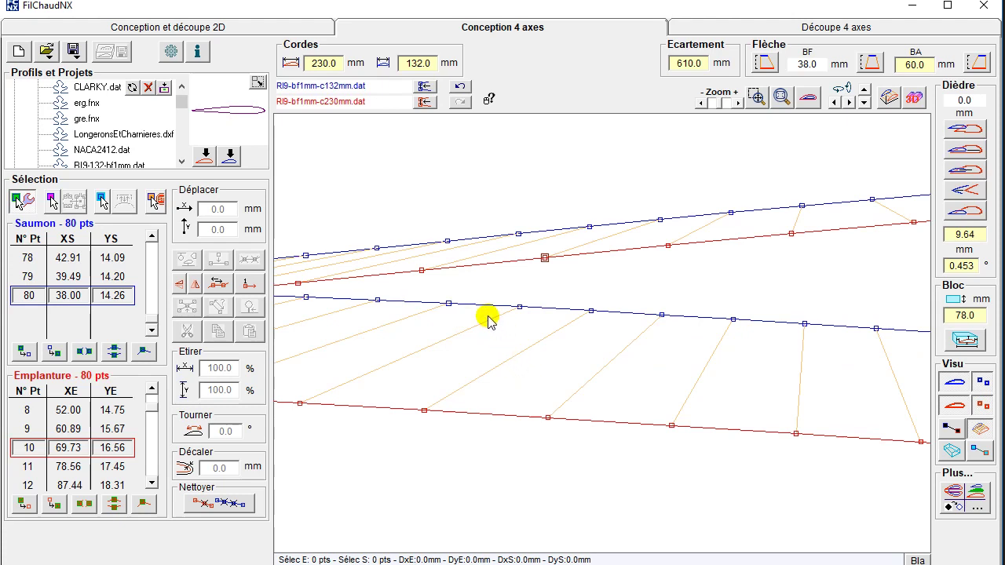
{"action": "left_click", "coordinate": [424, 410]}
{"action": "left_click", "coordinate": [547, 417], "text": "shift"}
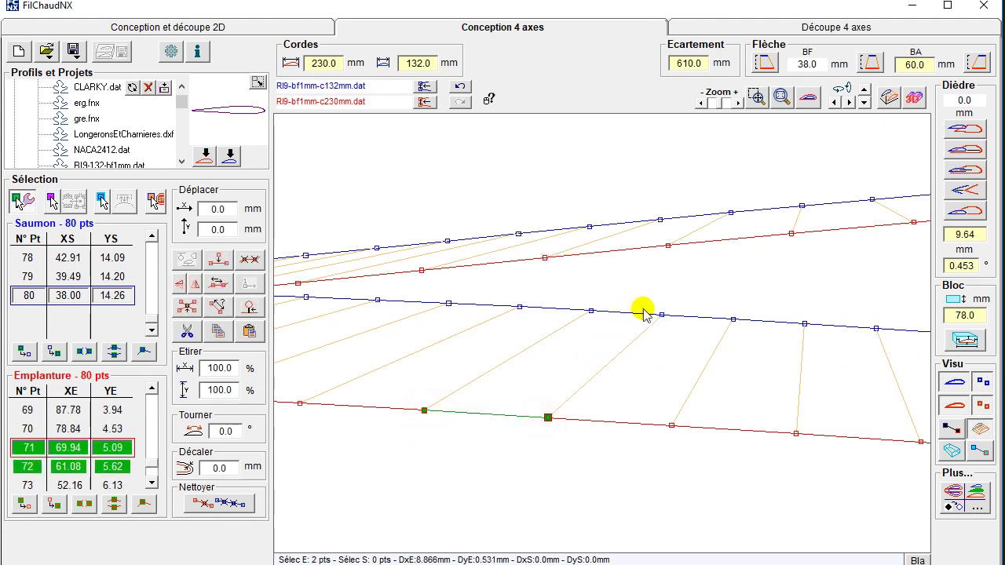
{"action": "left_click", "coordinate": [662, 315]}
{"action": "left_click", "coordinate": [591, 311], "text": "shift"}
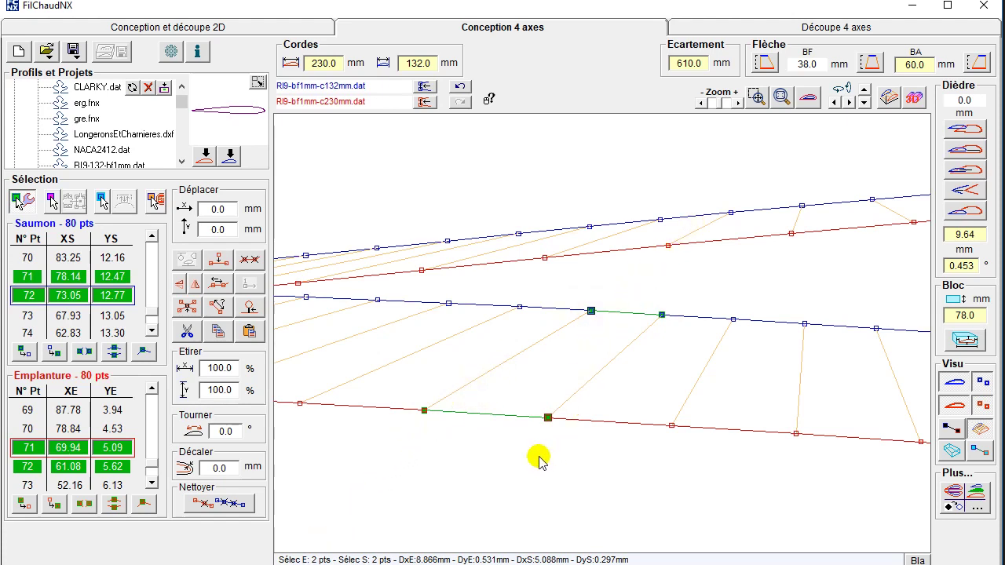
{"action": "left_click", "coordinate": [217, 264]}
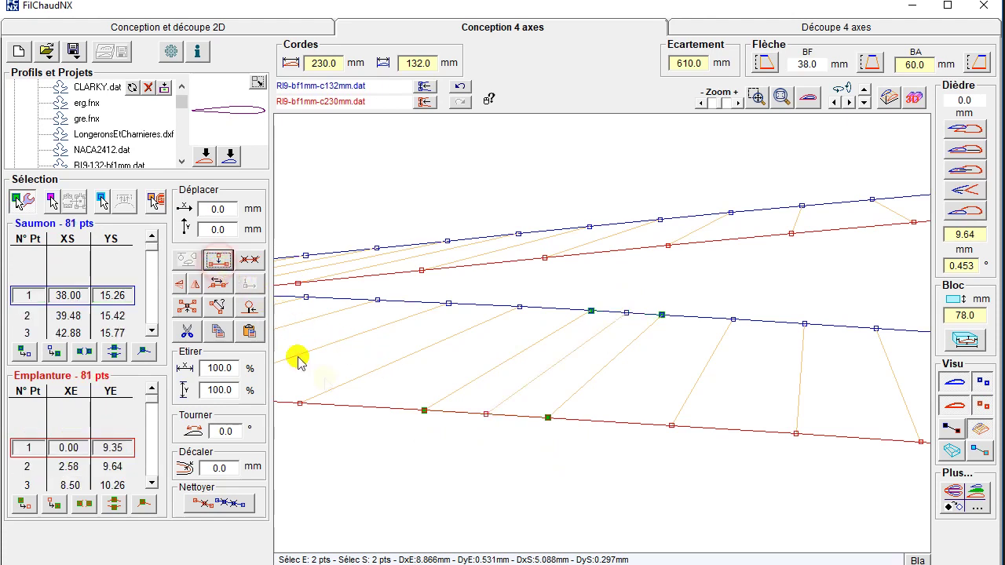
Subdivide the selected segments again on both profiles, including the new points, and delete the middle point of each.
{"action": "left_click", "coordinate": [484, 413]}
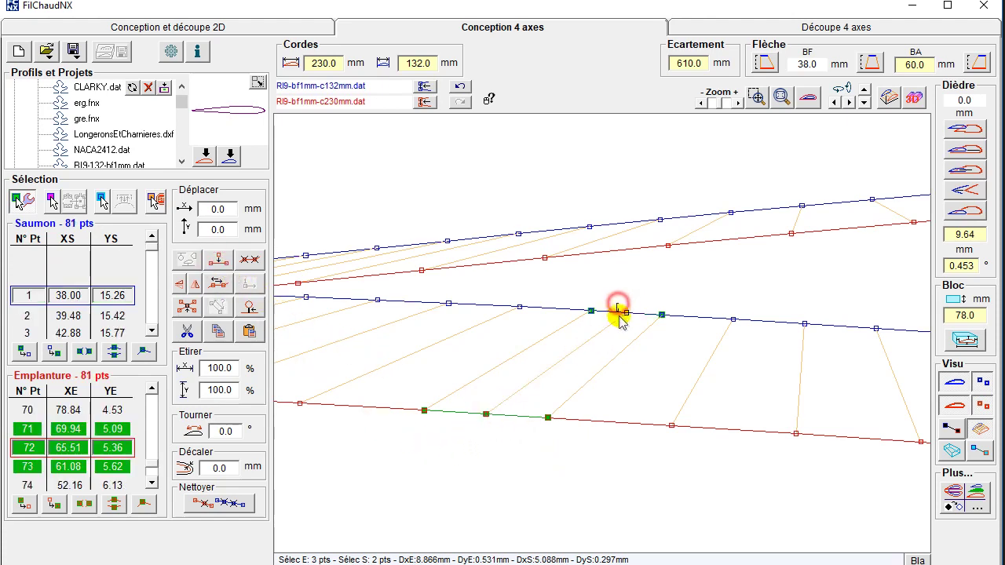
{"action": "left_click", "coordinate": [627, 314]}
{"action": "left_click", "coordinate": [218, 261]}
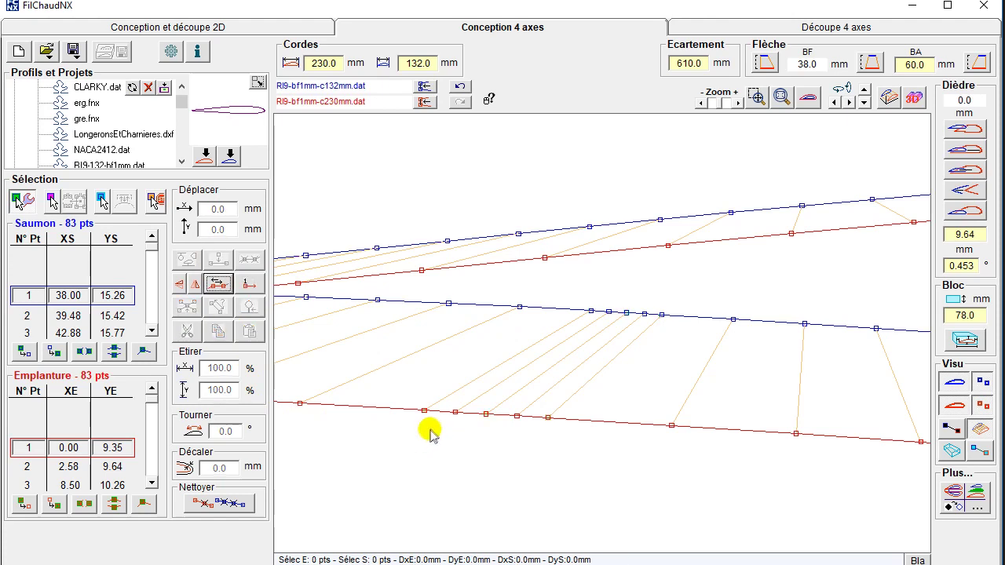
{"action": "left_click", "coordinate": [485, 413]}
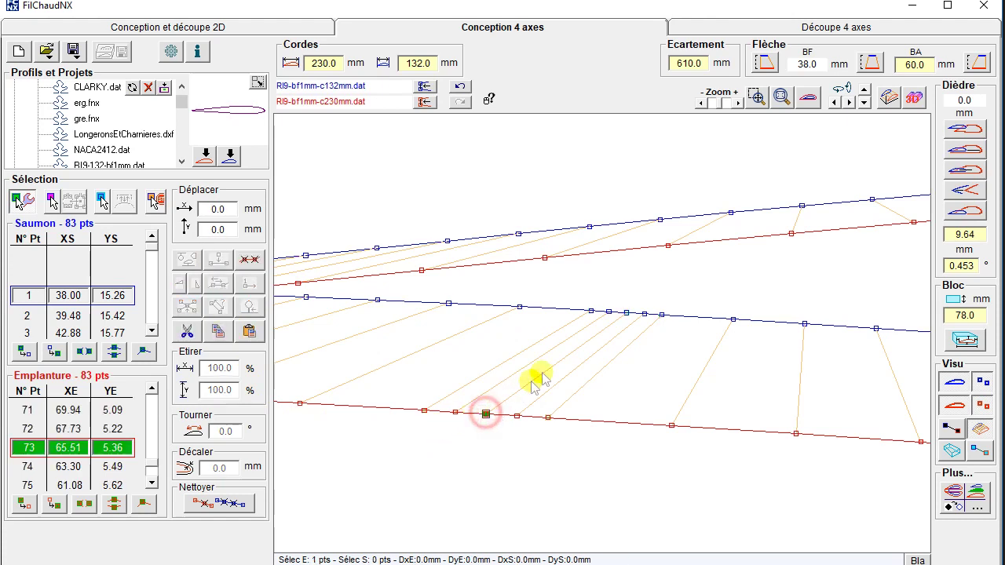
{"action": "left_click", "coordinate": [625, 314]}
{"action": "key", "text": "Delete"}
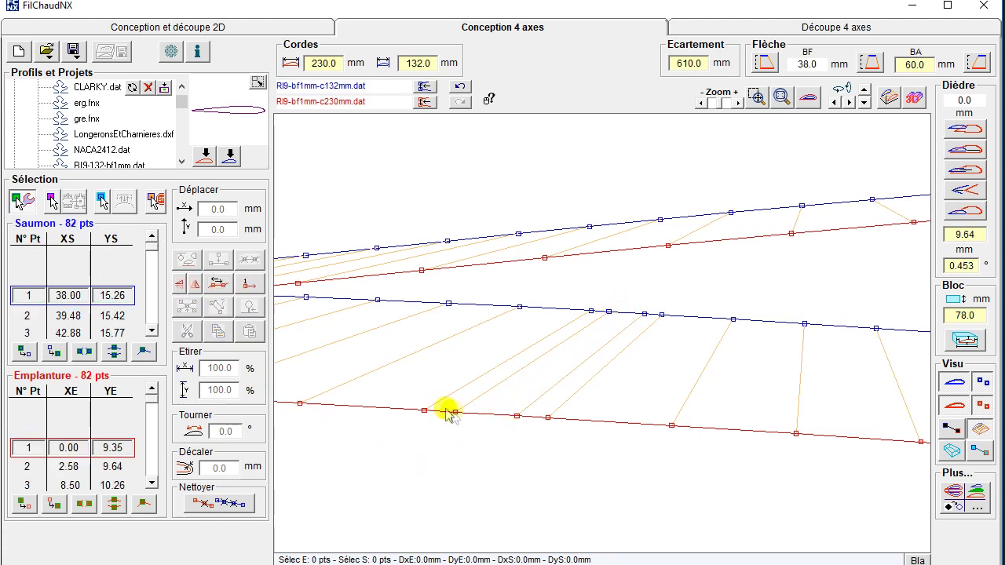
Move the two inner points (72 and 73) on both profiles up about 8.7 mm to form a notch in each lower surface.
{"action": "left_click_drag", "start_coordinate": [445, 408], "coordinate": [527, 424]}
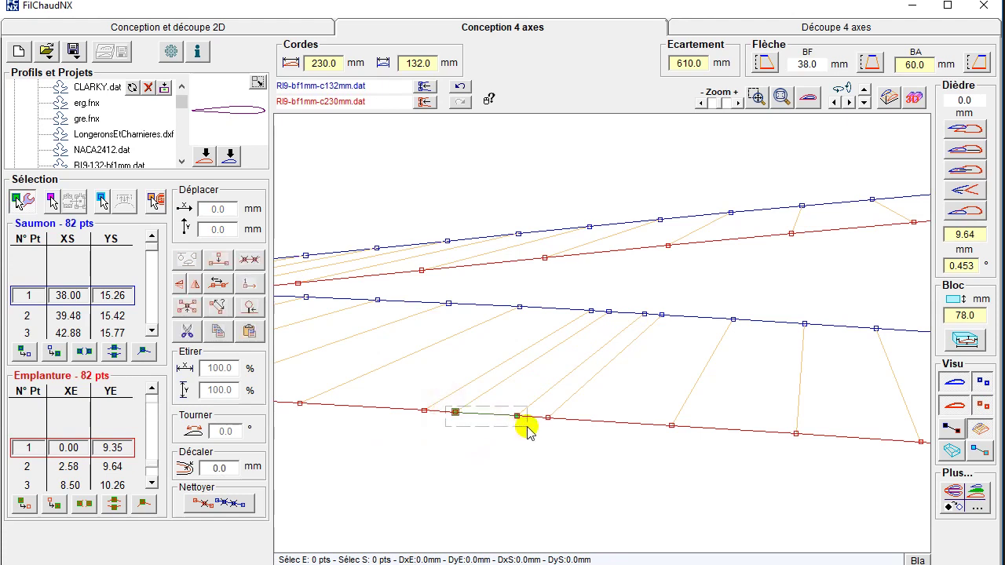
{"action": "left_click_drag", "start_coordinate": [602, 298], "coordinate": [650, 325]}
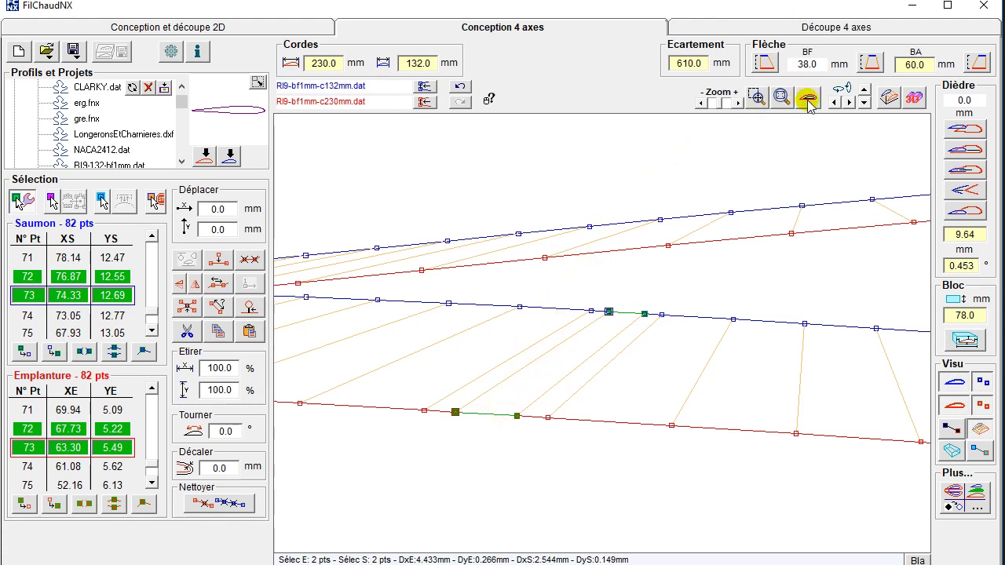
{"action": "left_click_drag", "start_coordinate": [482, 411], "coordinate": [495, 287]}
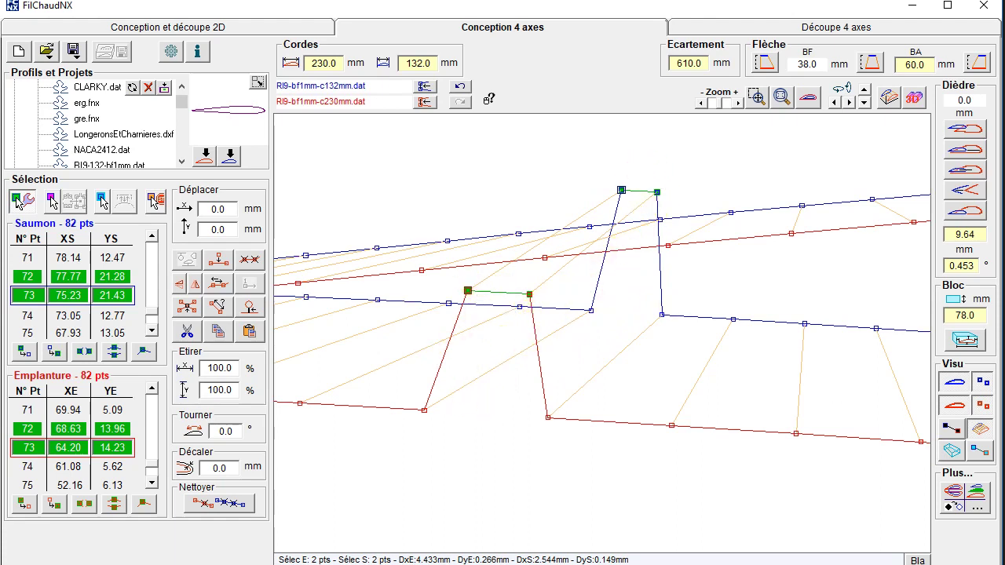
Hide the tip profile, its points and the surface lines, leaving only the root profile displayed.
{"action": "left_click", "coordinate": [953, 383]}
{"action": "left_click", "coordinate": [982, 382]}
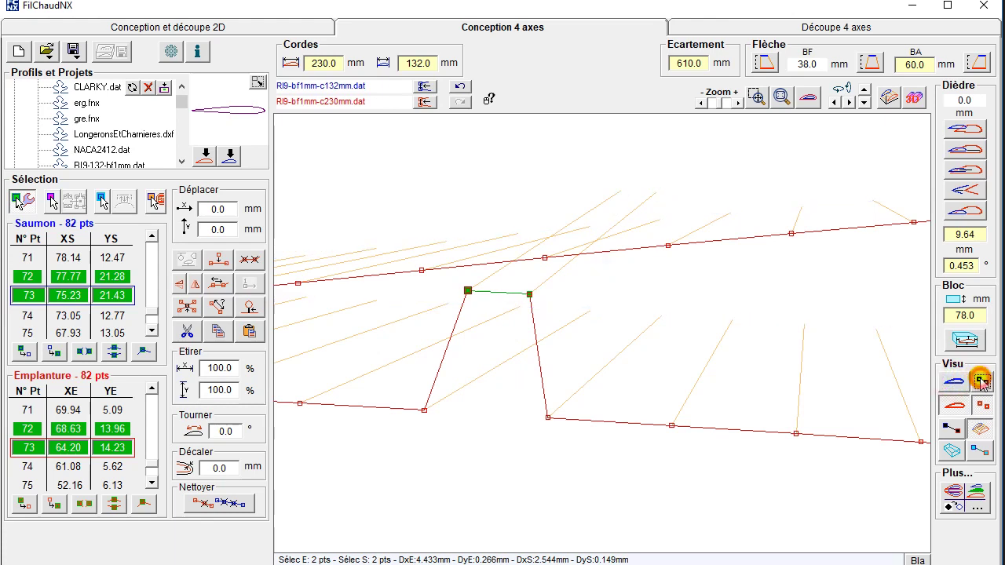
{"action": "left_click", "coordinate": [980, 429]}
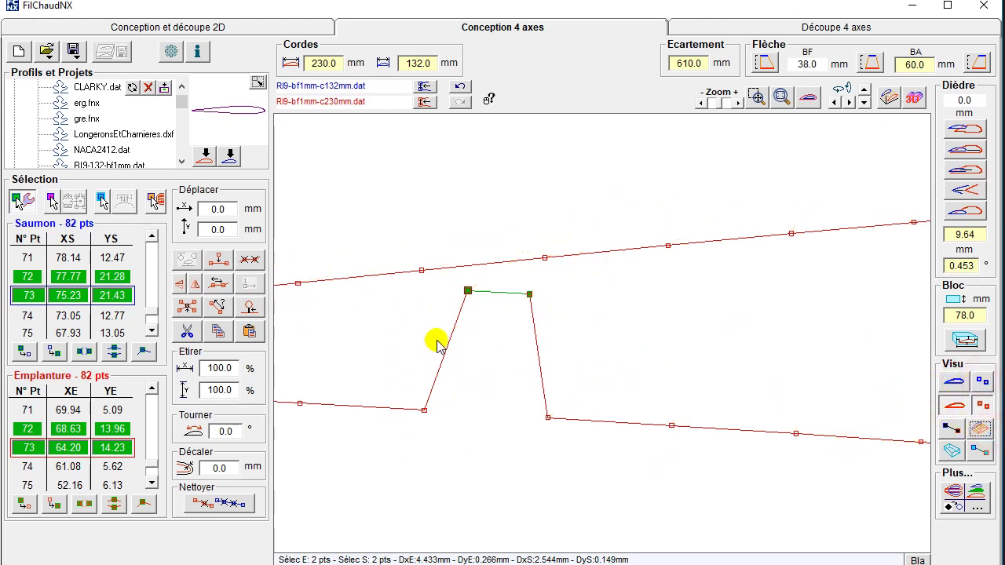
Reshape the root profile's notch by moving point 72 to about X 69.36, Y 14.64 and point 71 to about X 71.41, Y 5.03.
{"action": "left_click", "coordinate": [518, 310]}
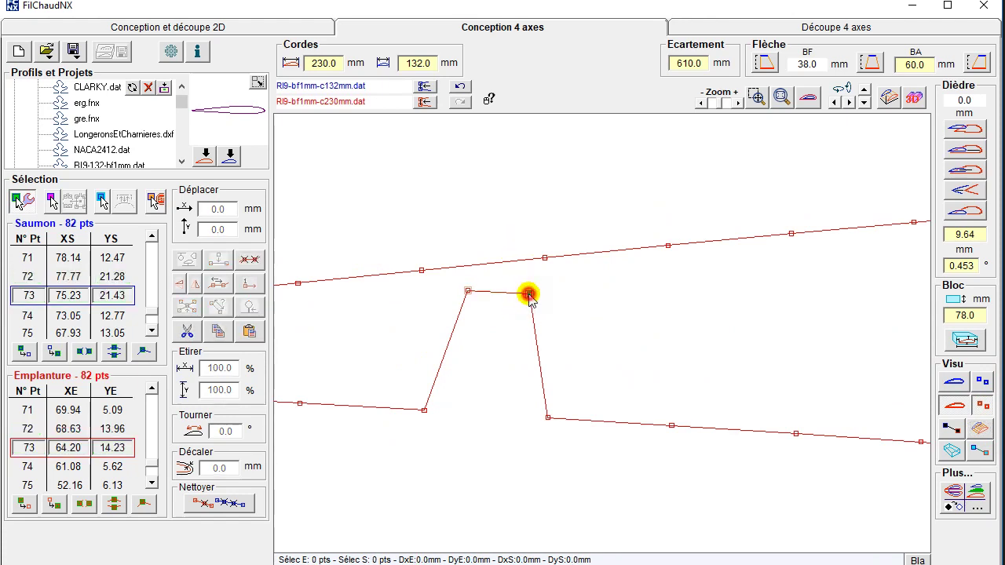
{"action": "left_click", "coordinate": [529, 294]}
{"action": "left_click_drag", "start_coordinate": [530, 297], "coordinate": [540, 285]}
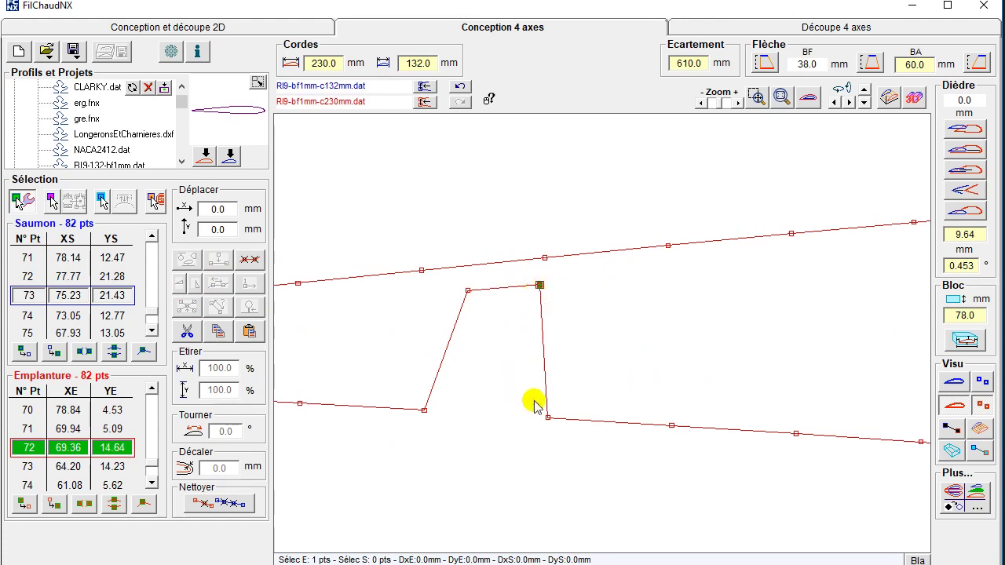
{"action": "left_click", "coordinate": [550, 420], "text": "shift"}
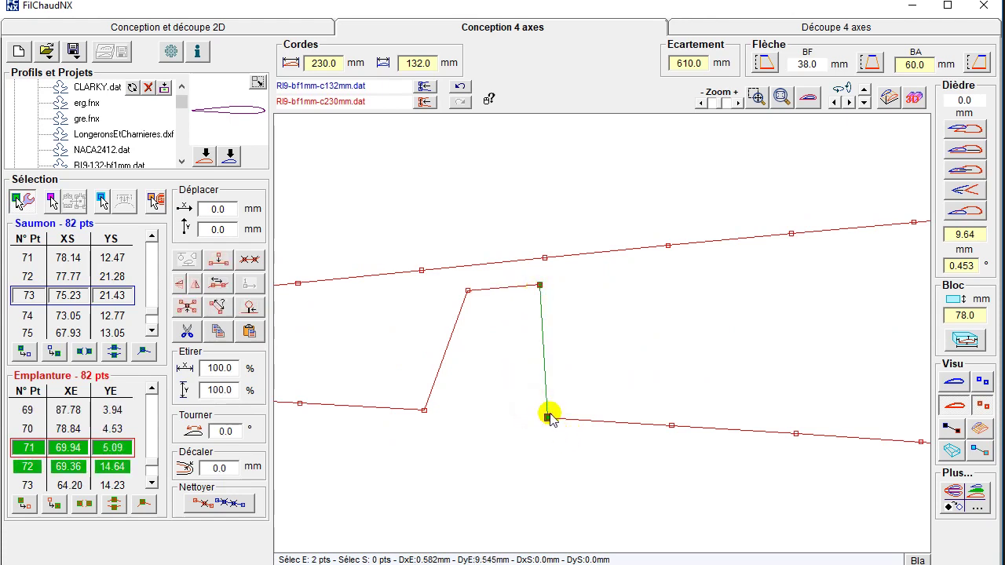
{"action": "left_click", "coordinate": [550, 414]}
{"action": "left_click", "coordinate": [549, 418]}
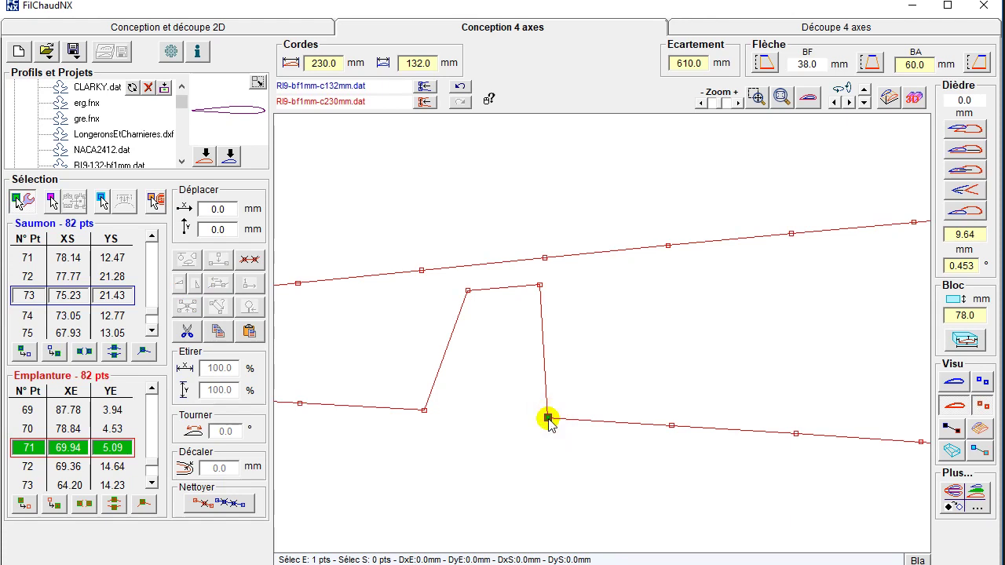
{"action": "left_click_drag", "start_coordinate": [549, 422], "coordinate": [569, 423]}
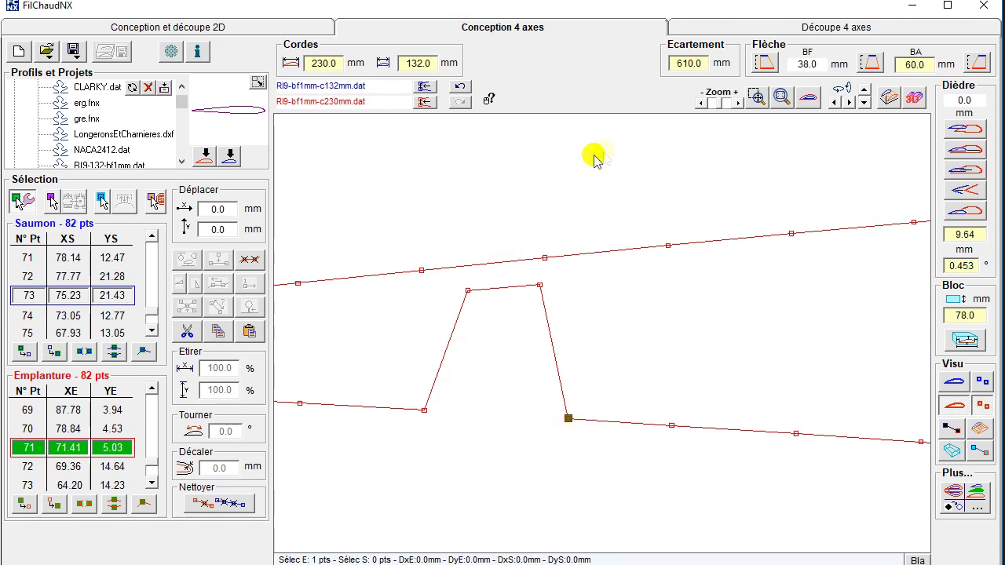
Measure the distance between points 72 and 73 at the top of the root profile's notch.
{"action": "left_click_drag", "start_coordinate": [715, 107], "coordinate": [700, 103]}
{"action": "left_click", "coordinate": [564, 322], "text": "ctrl"}
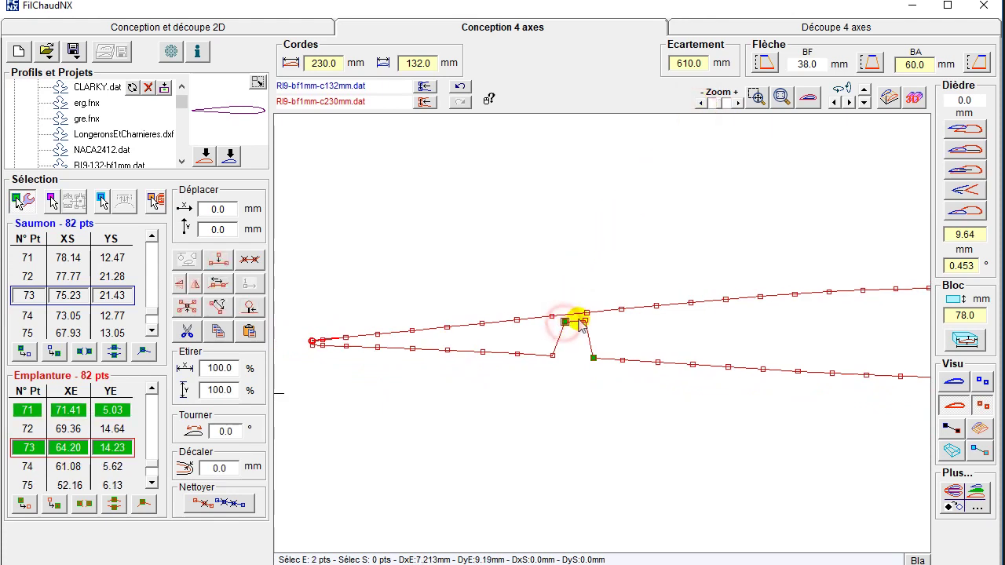
{"action": "left_click", "coordinate": [585, 321], "text": "ctrl"}
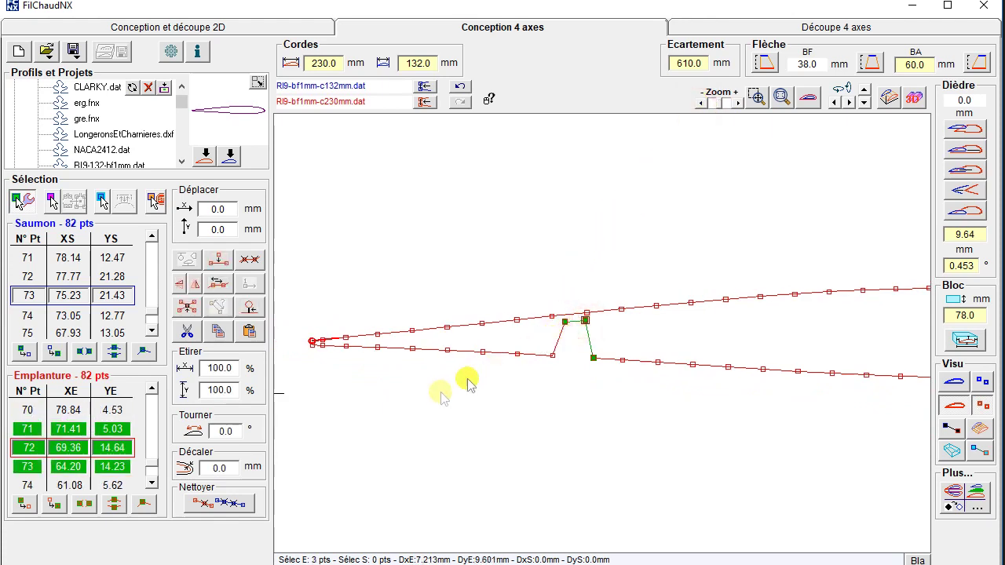
{"action": "left_click", "coordinate": [188, 309]}
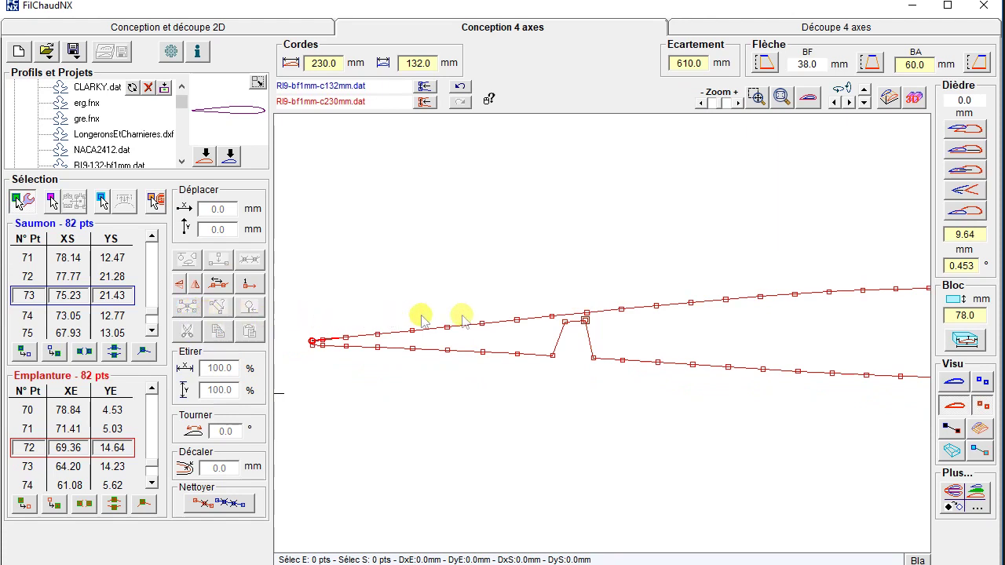
{"action": "left_click", "coordinate": [564, 322]}
{"action": "left_click", "coordinate": [585, 321], "text": "ctrl"}
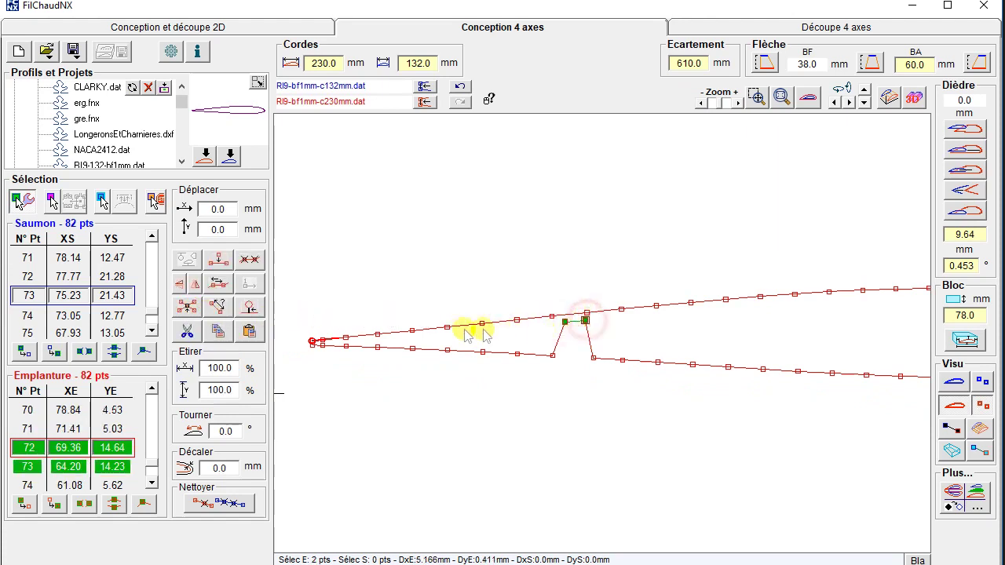
{"action": "left_click", "coordinate": [220, 308]}
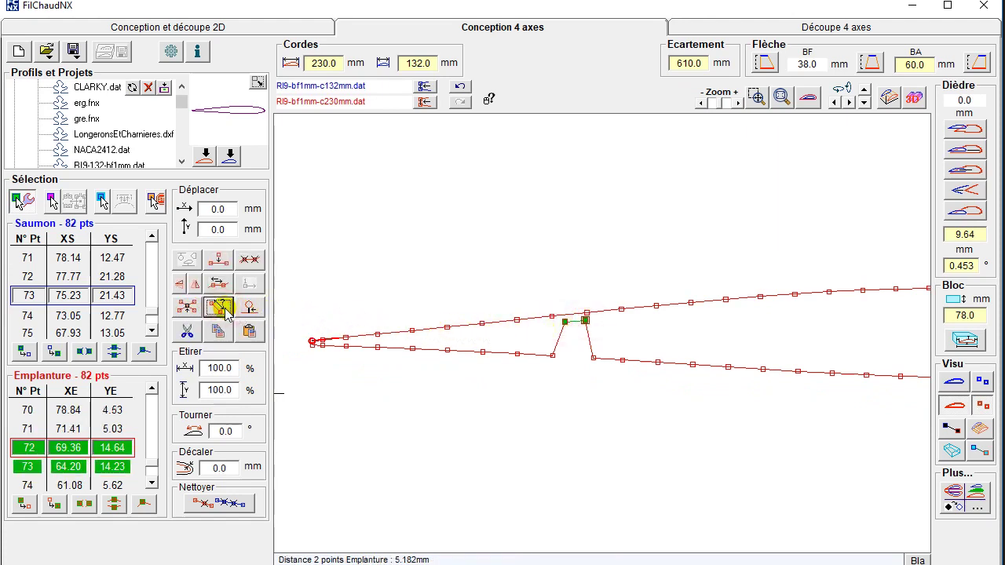
{"action": "left_click", "coordinate": [220, 307]}
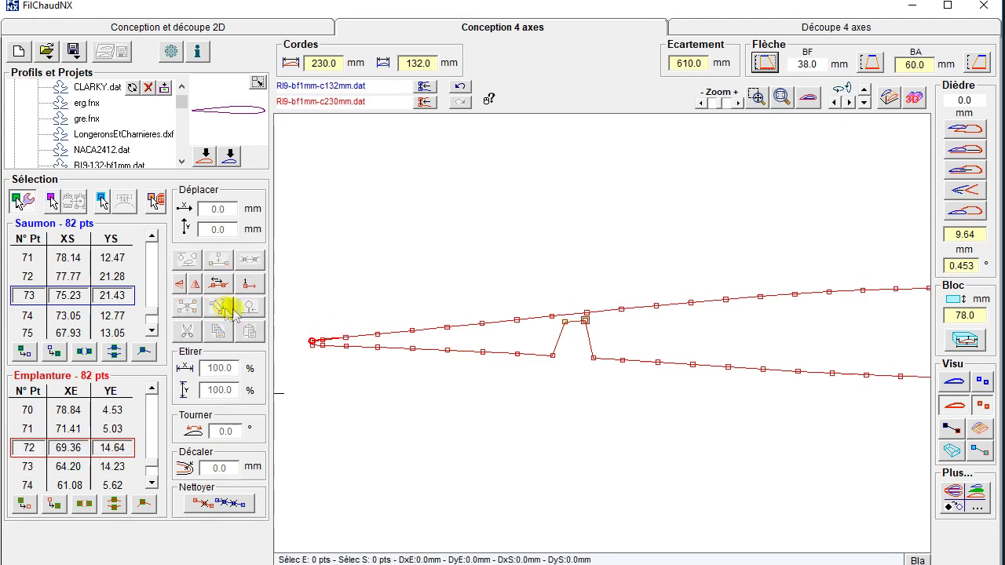
Narrow the root notch's top by moving point 73 to about X 65.75, Y 14.40 and point 72 to about X 68.02, Y 14.56.
{"action": "left_click", "coordinate": [565, 323]}
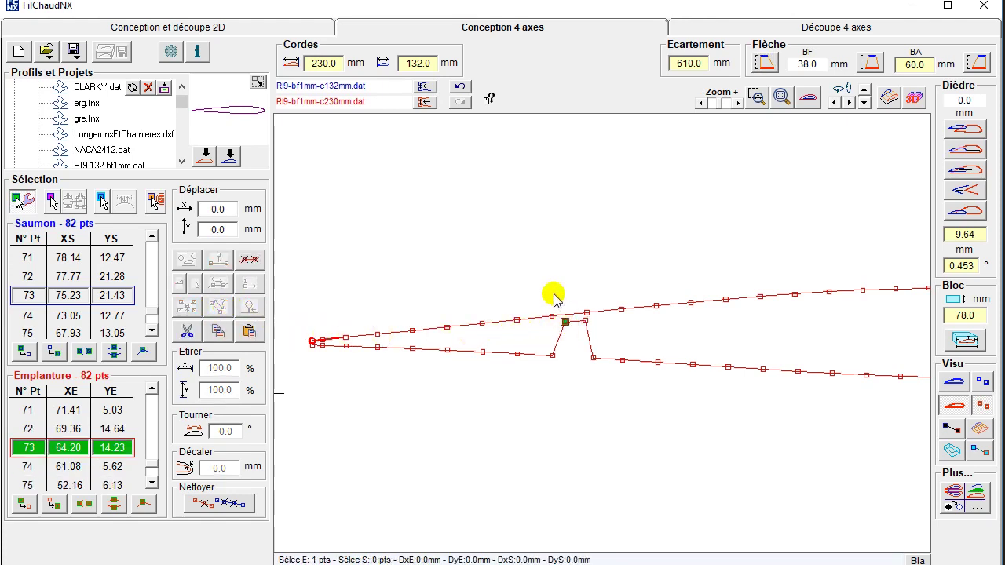
{"action": "left_click_drag", "start_coordinate": [536, 296], "coordinate": [605, 370]}
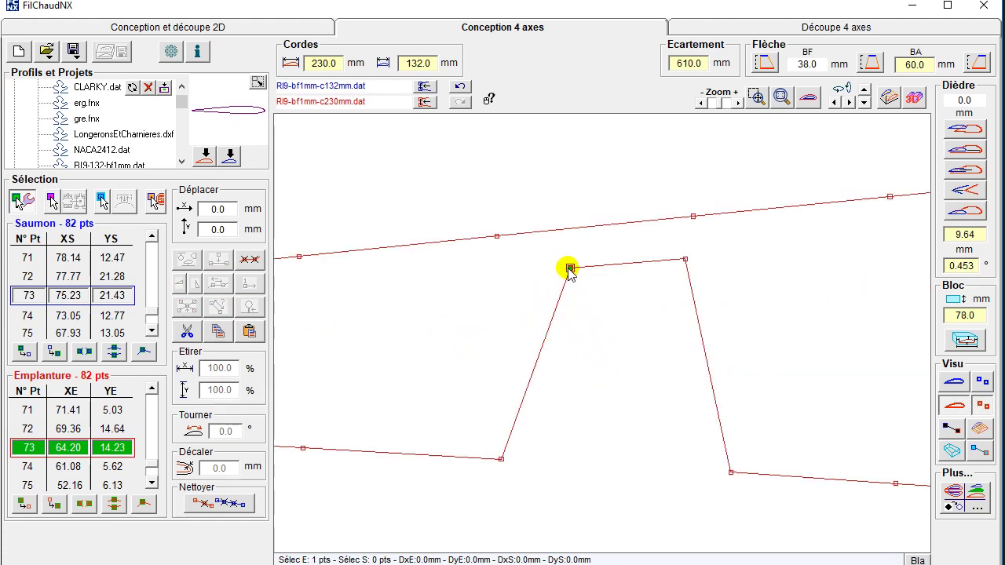
{"action": "left_click_drag", "start_coordinate": [570, 269], "coordinate": [606, 267]}
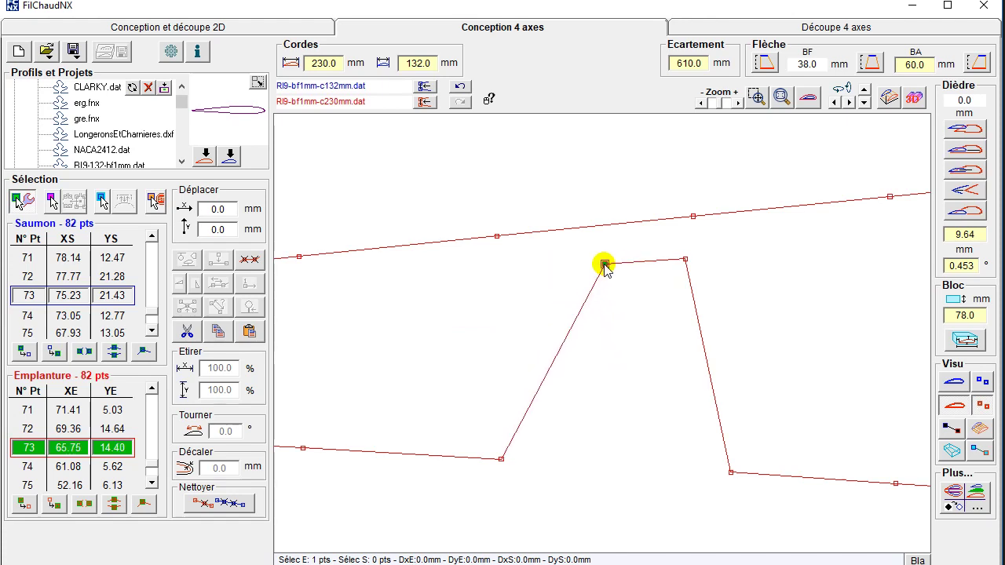
{"action": "left_click", "coordinate": [675, 265]}
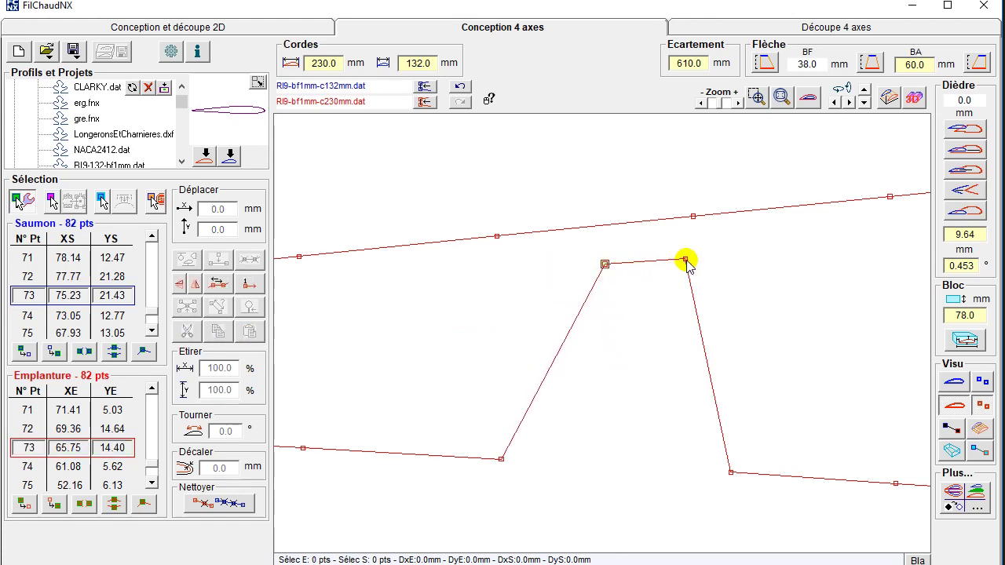
{"action": "left_click", "coordinate": [685, 260]}
{"action": "left_click_drag", "start_coordinate": [686, 260], "coordinate": [657, 263]}
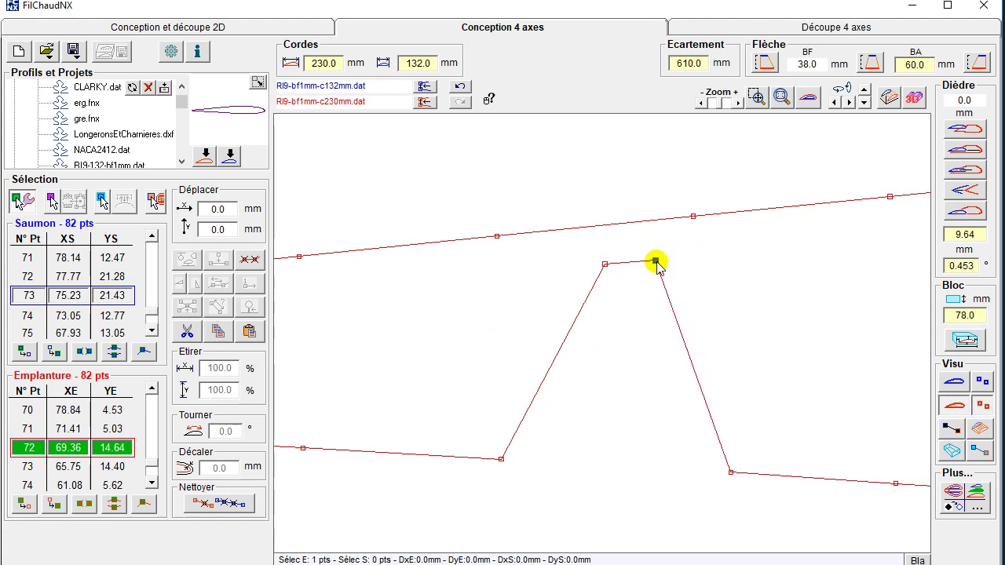
{"action": "left_click", "coordinate": [631, 259]}
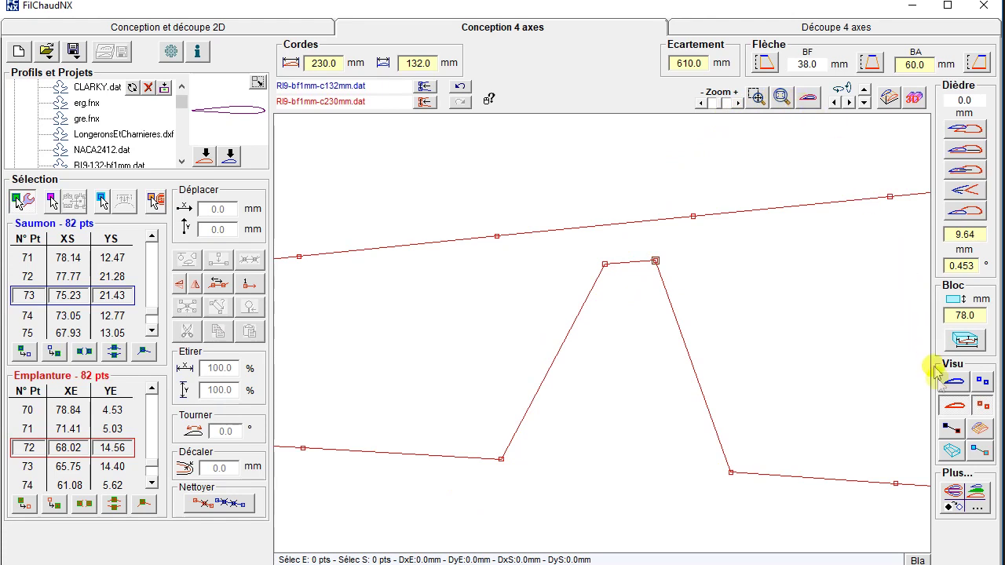
Redisplay the tip profile with its points and lower its notch points 72 to about X 77.10, Y 18.00 and 73 to about X 74.56, Y 18.14.
{"action": "left_click", "coordinate": [983, 379]}
{"action": "left_click", "coordinate": [953, 382]}
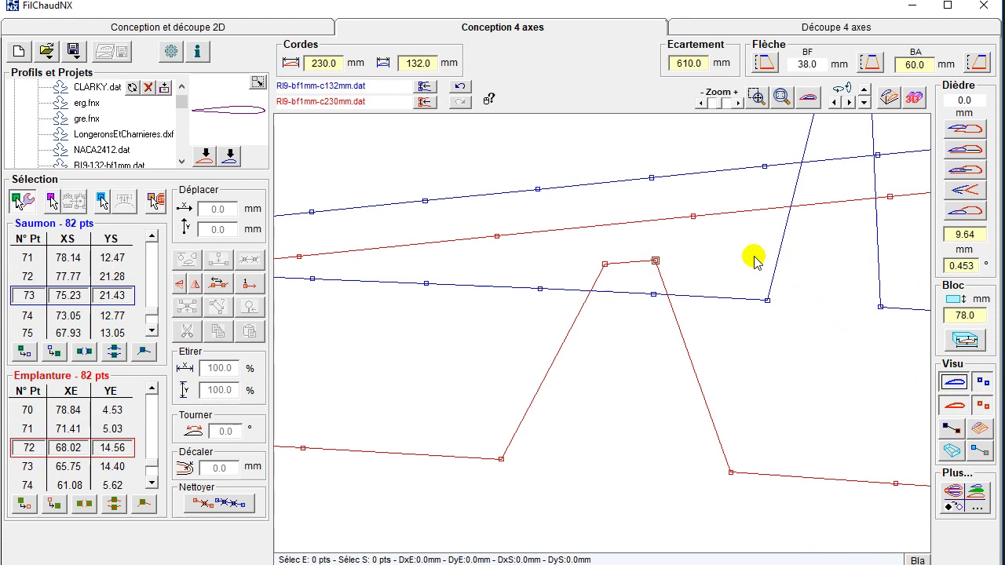
{"action": "mouse_move", "coordinate": [753, 256]}
{"action": "left_mouse_down"}
{"action": "mouse_move", "coordinate": [588, 348]}
{"action": "mouse_move", "coordinate": [617, 321]}
{"action": "left_mouse_up"}
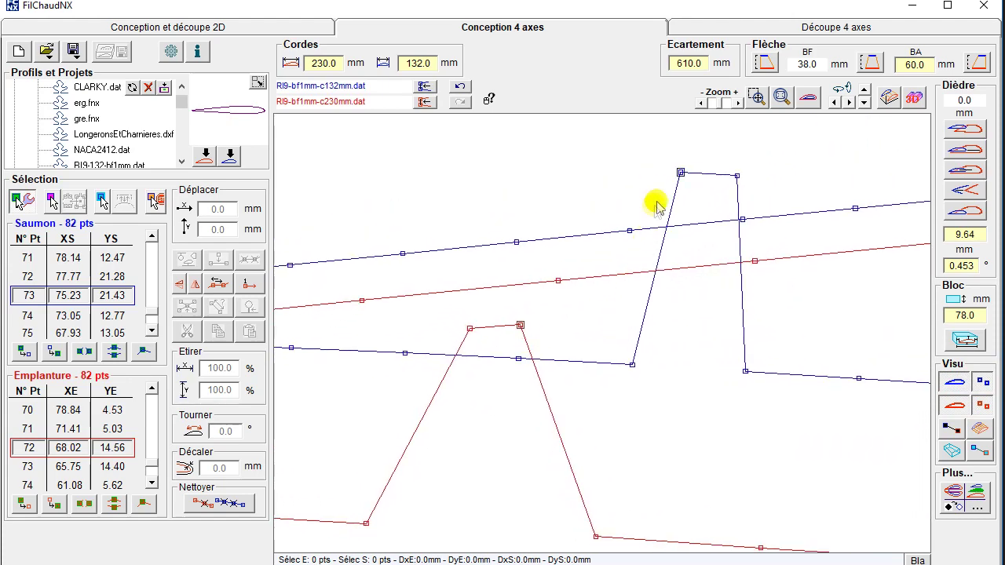
{"action": "left_click_drag", "start_coordinate": [660, 164], "coordinate": [767, 191]}
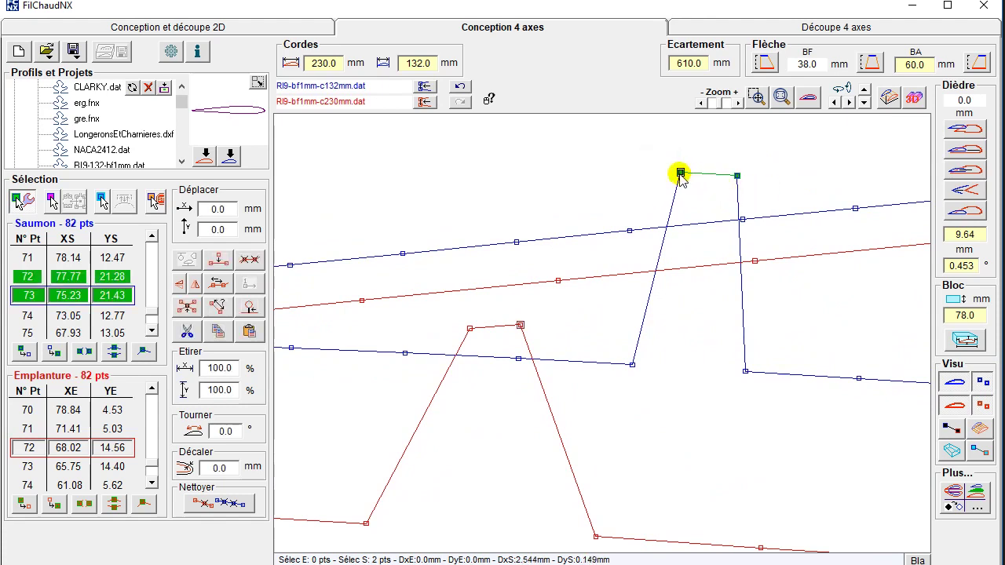
{"action": "left_click_drag", "start_coordinate": [681, 174], "coordinate": [673, 245]}
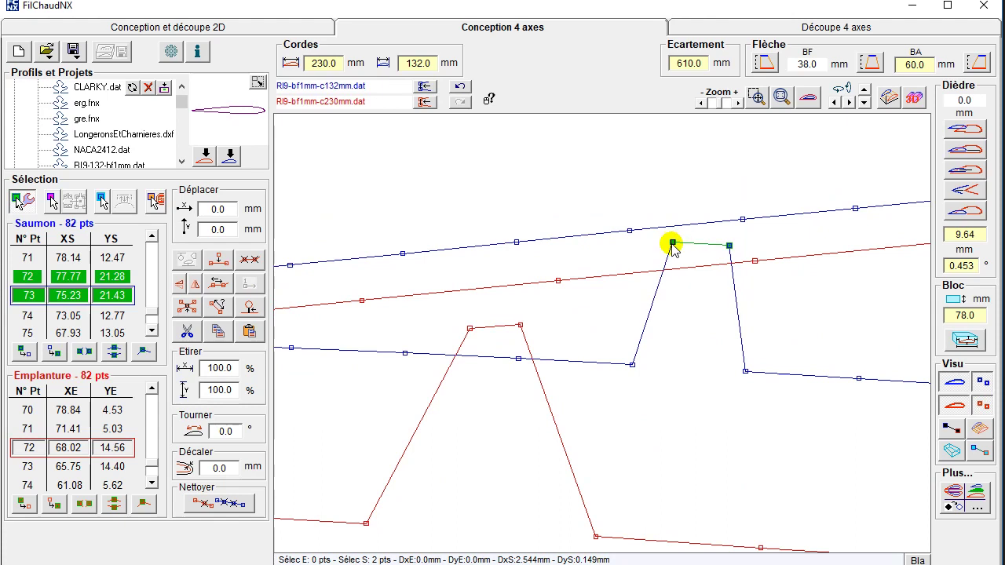
{"action": "left_click_drag", "start_coordinate": [673, 246], "coordinate": [673, 246]}
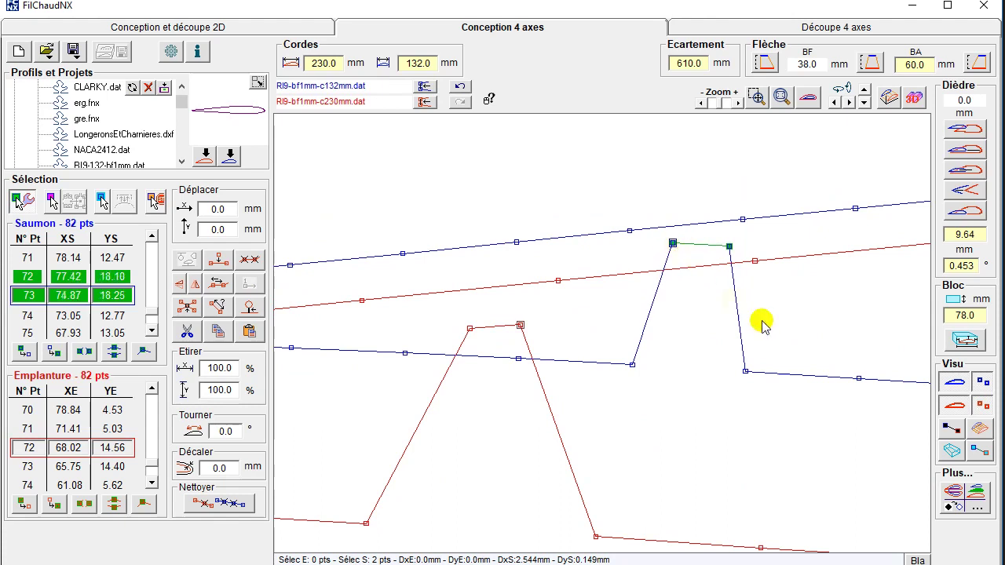
{"action": "left_click", "coordinate": [980, 432]}
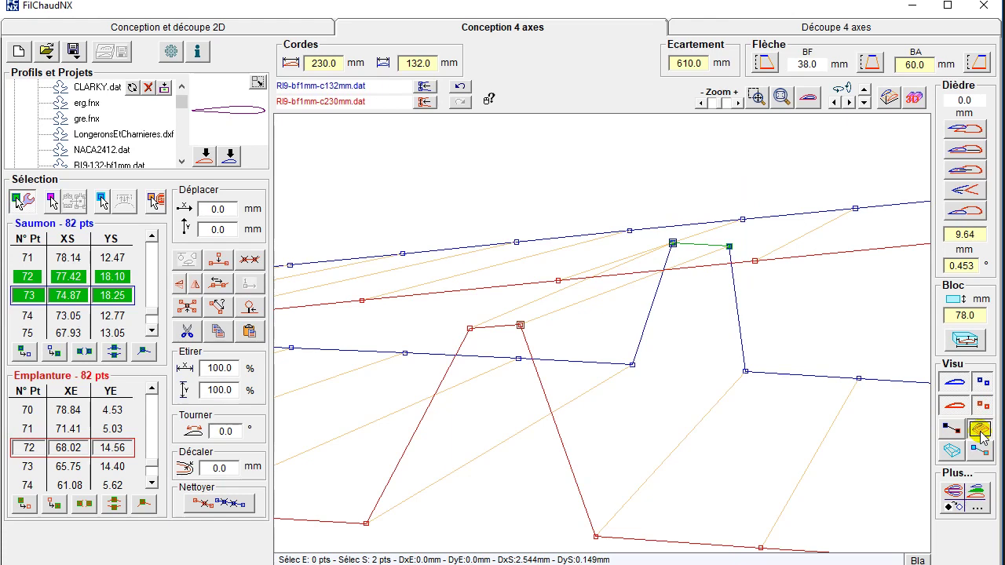
{"action": "left_click", "coordinate": [979, 432]}
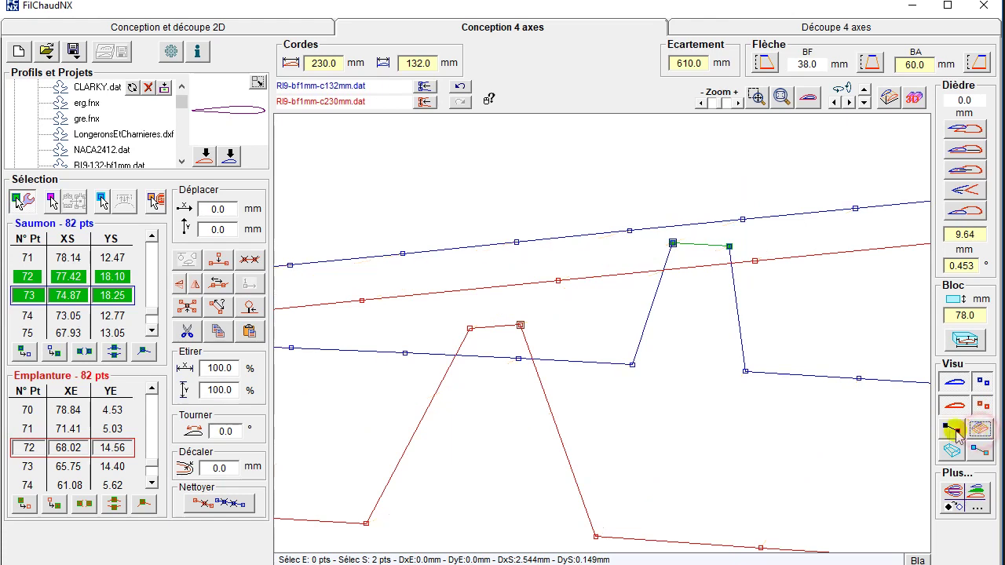
{"action": "left_click_drag", "start_coordinate": [672, 245], "coordinate": [665, 247]}
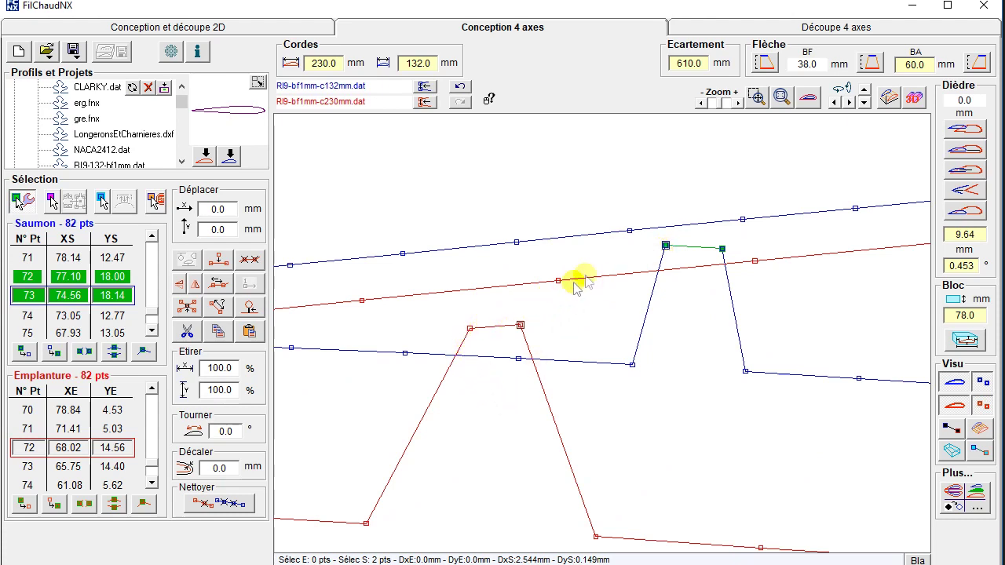
Show the link line between matching root and tip points, and move tip point 72 to about X 76.99, Y 18.31.
{"action": "left_click", "coordinate": [629, 232]}
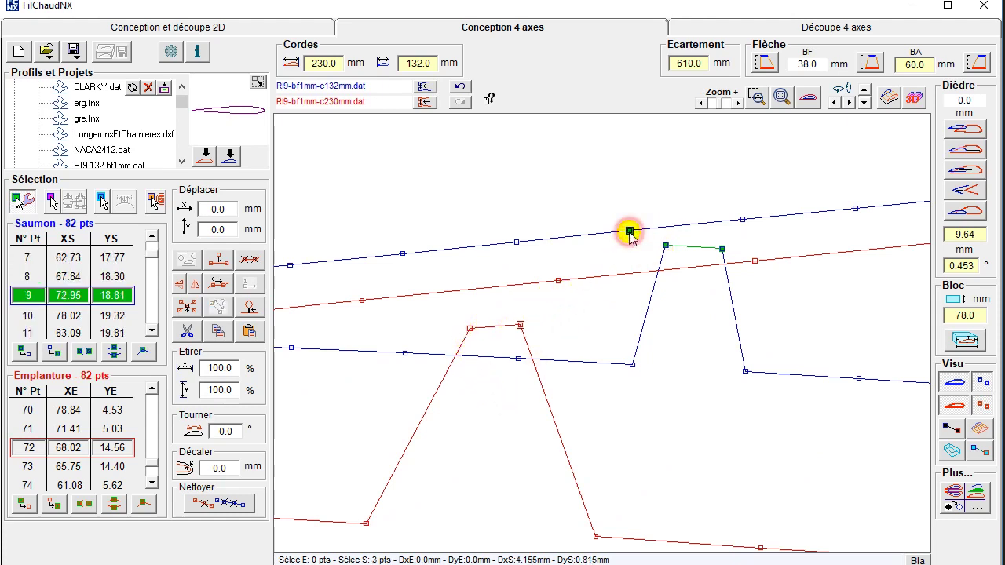
{"action": "left_click", "coordinate": [630, 231]}
{"action": "left_click", "coordinate": [951, 428]}
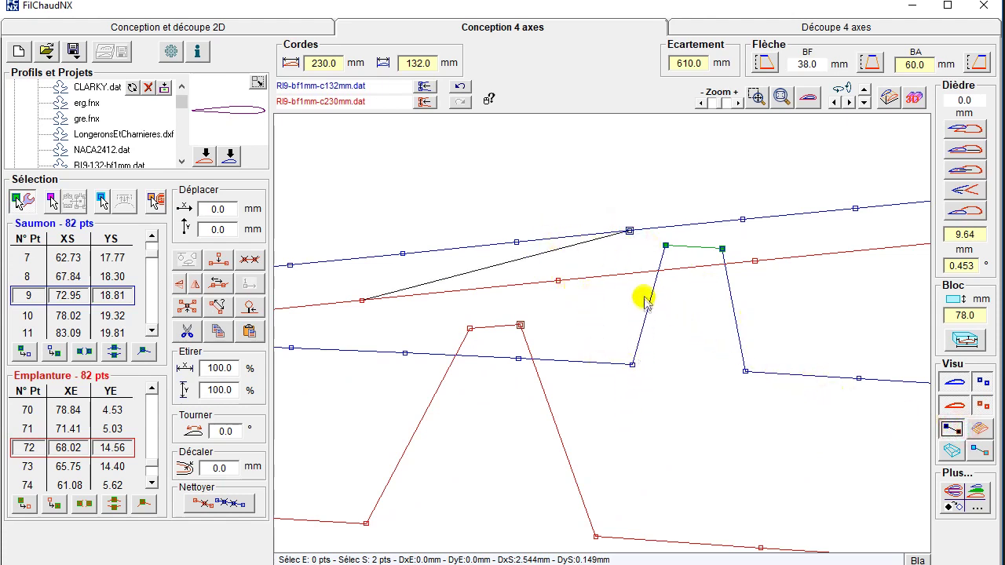
{"action": "left_click", "coordinate": [722, 249]}
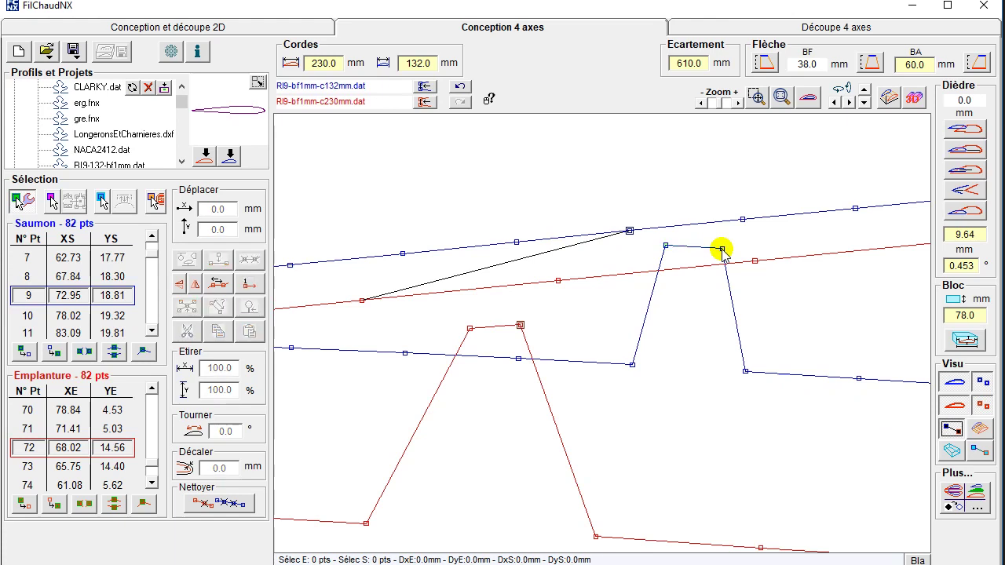
{"action": "left_click", "coordinate": [721, 249]}
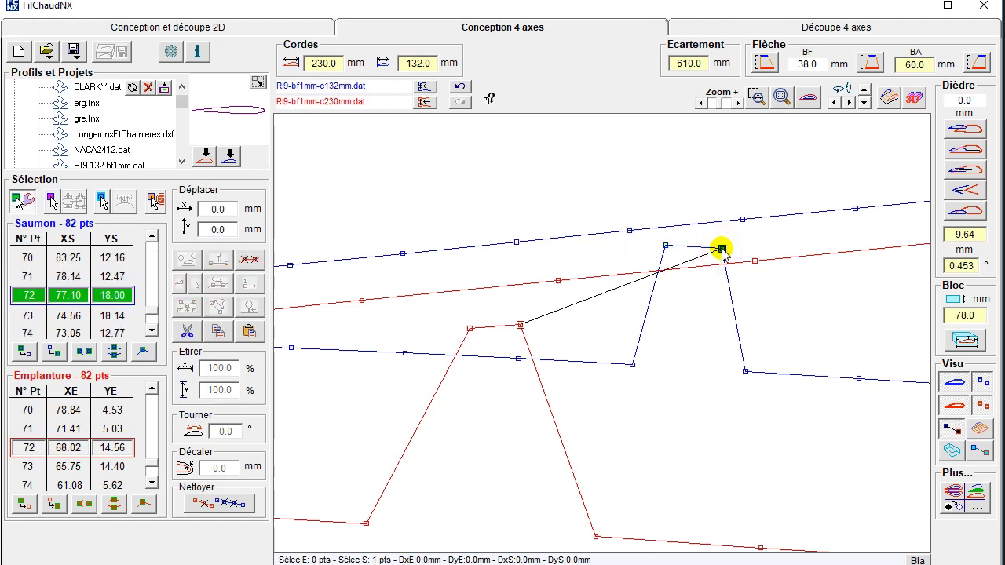
{"action": "mouse_move", "coordinate": [721, 249]}
{"action": "left_mouse_down"}
{"action": "mouse_move", "coordinate": [712, 239]}
{"action": "mouse_move", "coordinate": [720, 243]}
{"action": "left_mouse_up"}
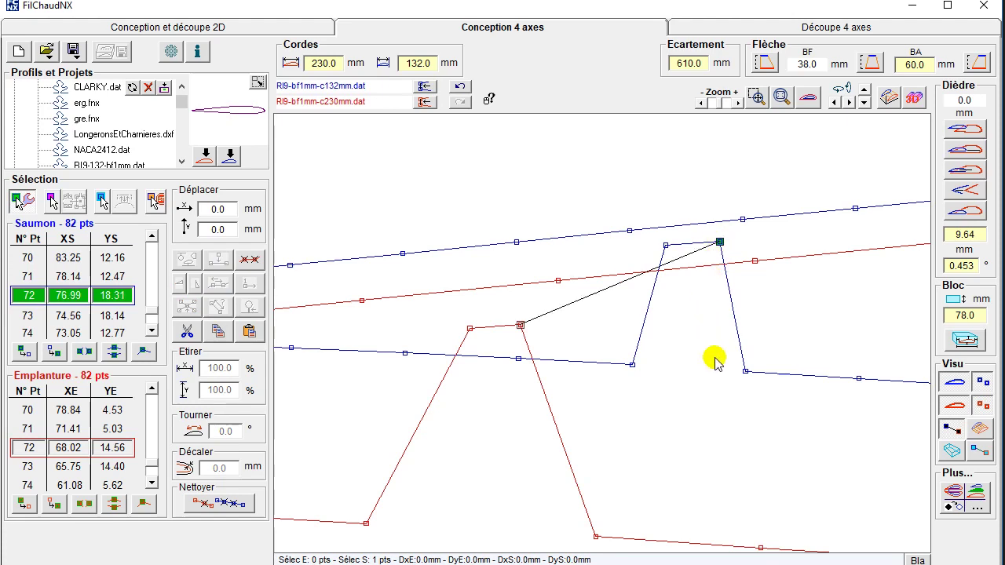
Widen the base of the tip notch by moving point 71 to about X 79.27, Y 12.40.
{"action": "left_click", "coordinate": [745, 371]}
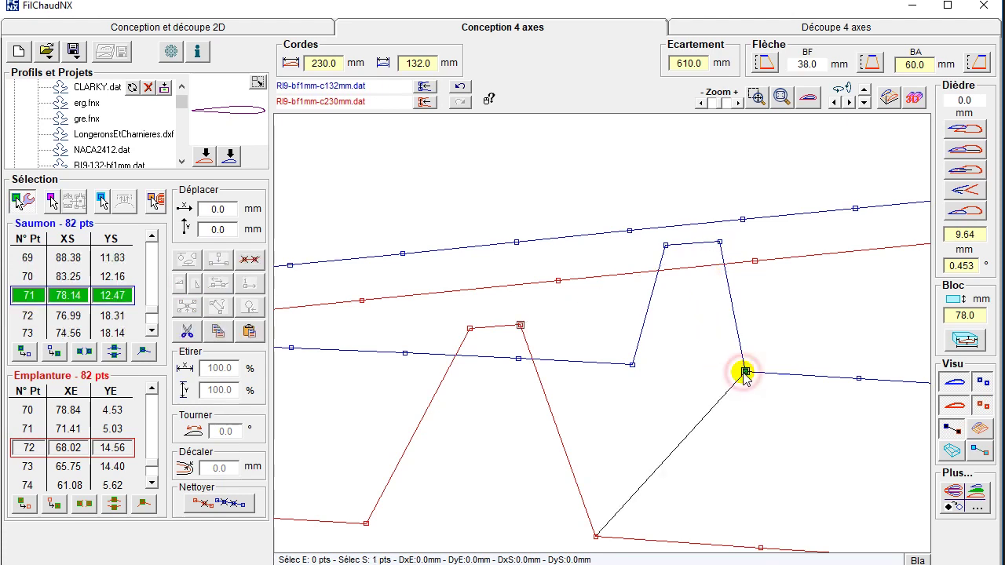
{"action": "left_click_drag", "start_coordinate": [744, 371], "coordinate": [777, 375]}
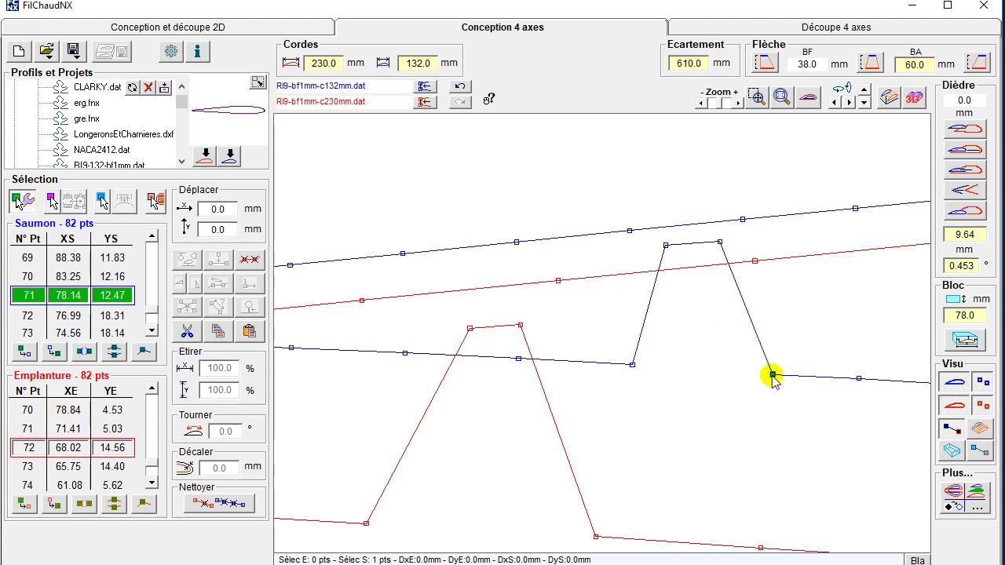
{"action": "left_click_drag", "start_coordinate": [771, 376], "coordinate": [769, 374]}
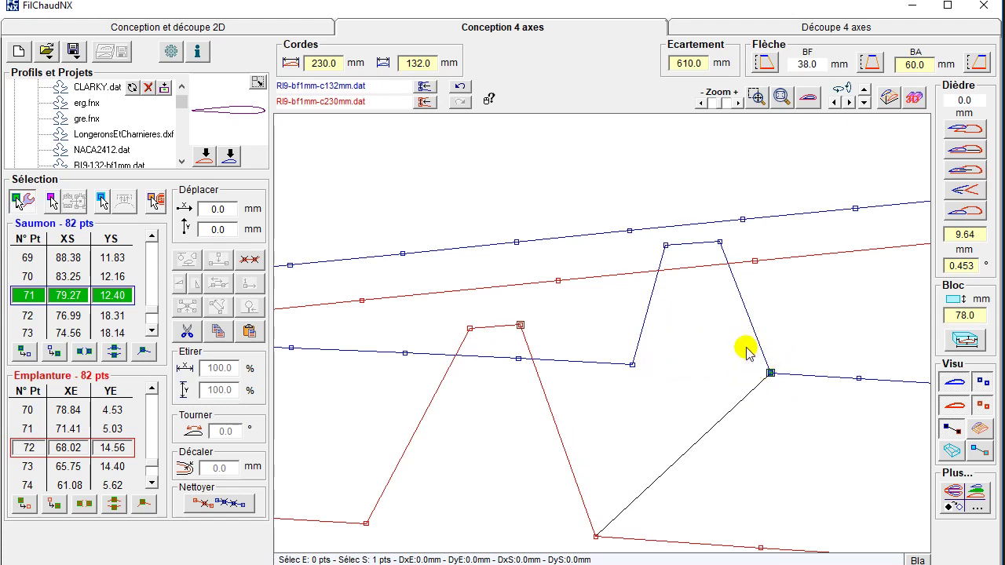
{"action": "left_click", "coordinate": [784, 385]}
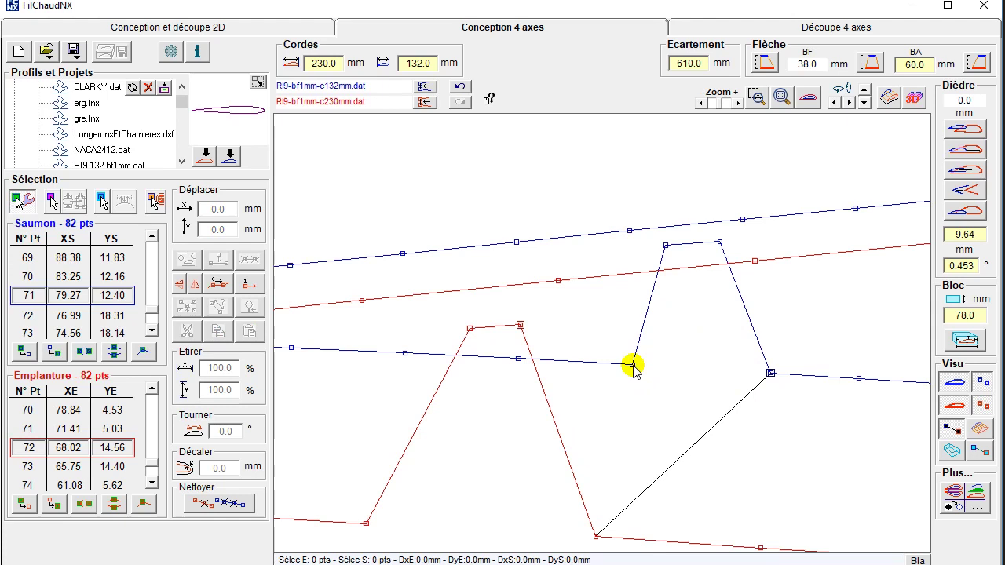
Reshape the tip notch's other flank by moving point 73 to about X 75.09, Y 18.14 and point 74 to about X 72.52, Y 12.80.
{"action": "left_click", "coordinate": [666, 247]}
{"action": "left_click_drag", "start_coordinate": [666, 246], "coordinate": [677, 246]}
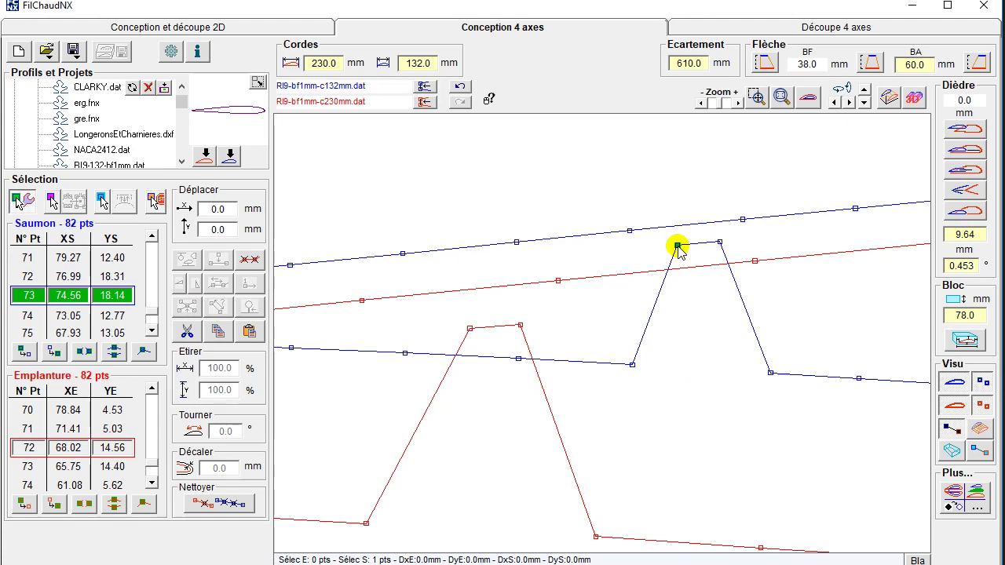
{"action": "left_click", "coordinate": [633, 364], "text": "shift"}
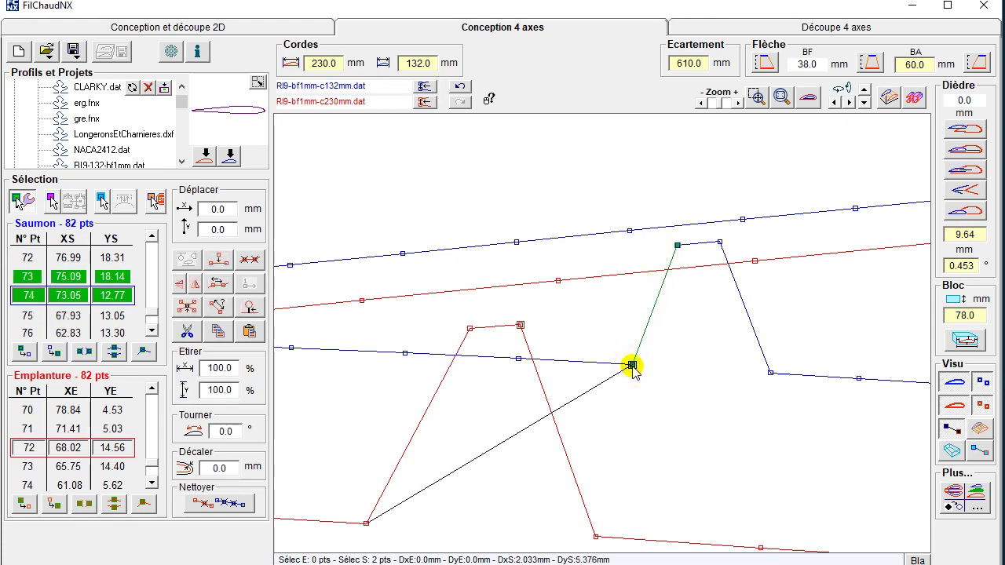
{"action": "left_click", "coordinate": [678, 245], "text": "shift"}
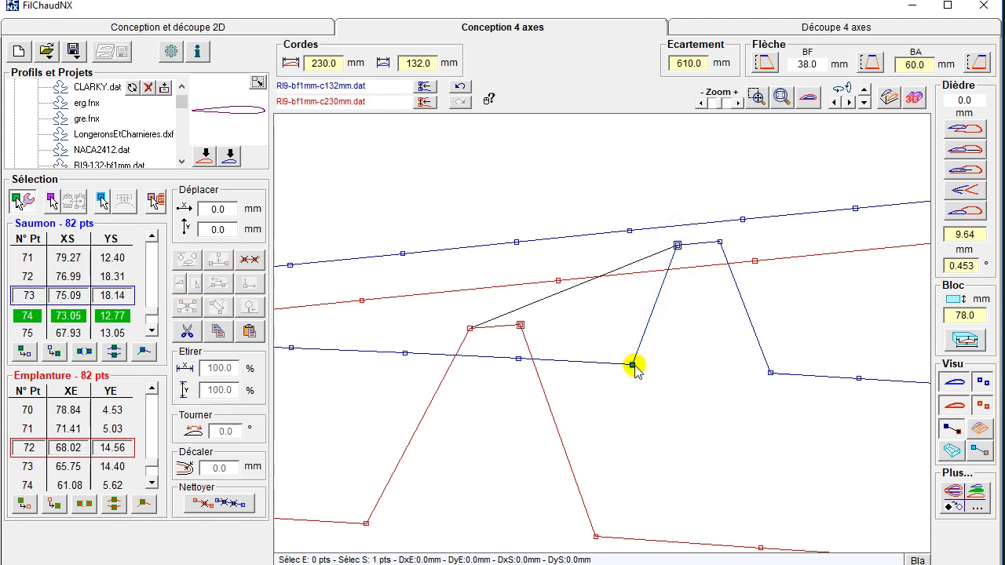
{"action": "mouse_move", "coordinate": [632, 366]}
{"action": "left_mouse_down"}
{"action": "mouse_move", "coordinate": [610, 366]}
{"action": "mouse_move", "coordinate": [618, 366]}
{"action": "left_mouse_up"}
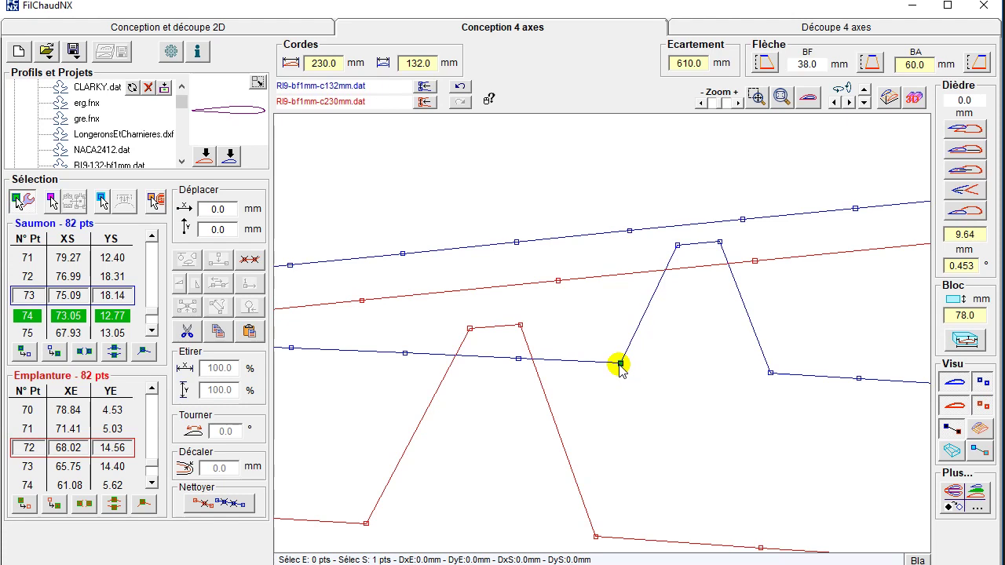
{"action": "left_click_drag", "start_coordinate": [619, 366], "coordinate": [620, 366]}
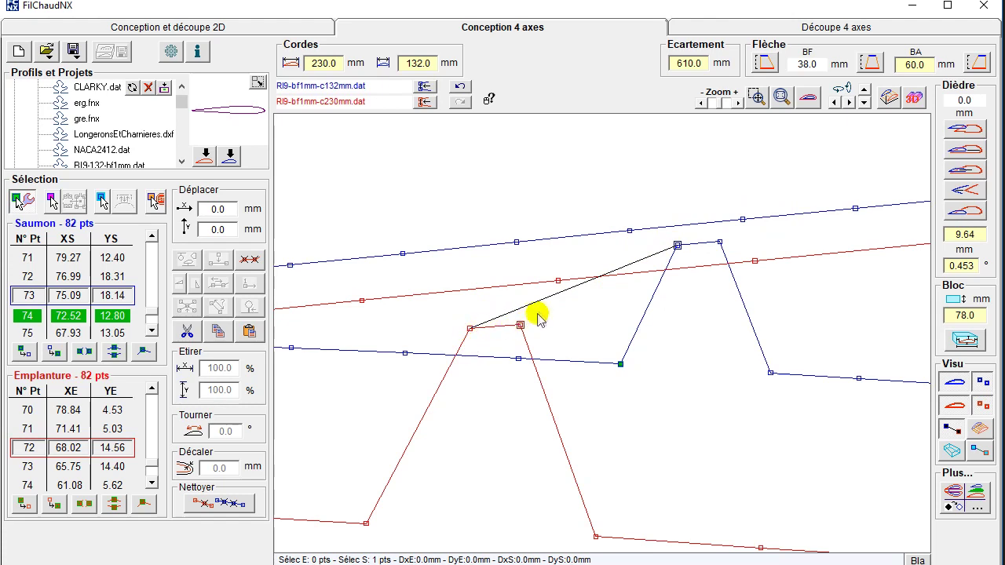
Measure the distance between points 72 and 73 at the top of the root notch, and the same pair on the tip notch.
{"action": "left_click_drag", "start_coordinate": [456, 307], "coordinate": [559, 355]}
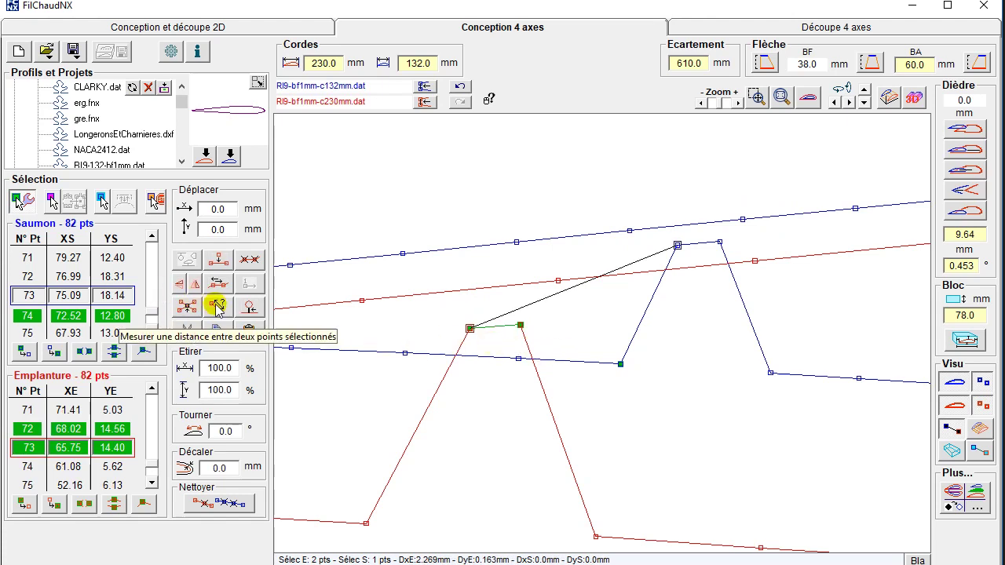
{"action": "left_click", "coordinate": [117, 314]}
{"action": "left_click", "coordinate": [216, 306]}
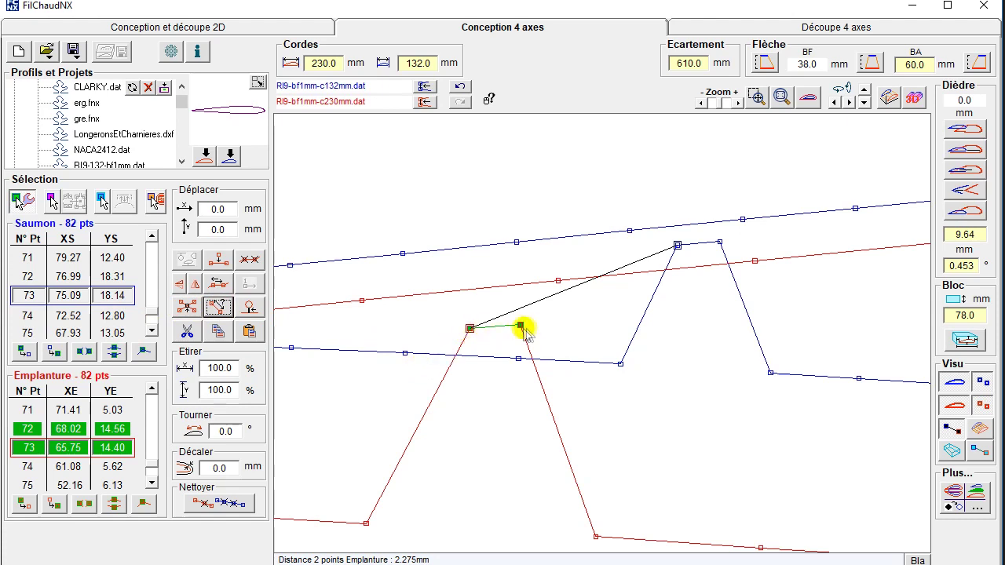
{"action": "key", "text": "Escape"}
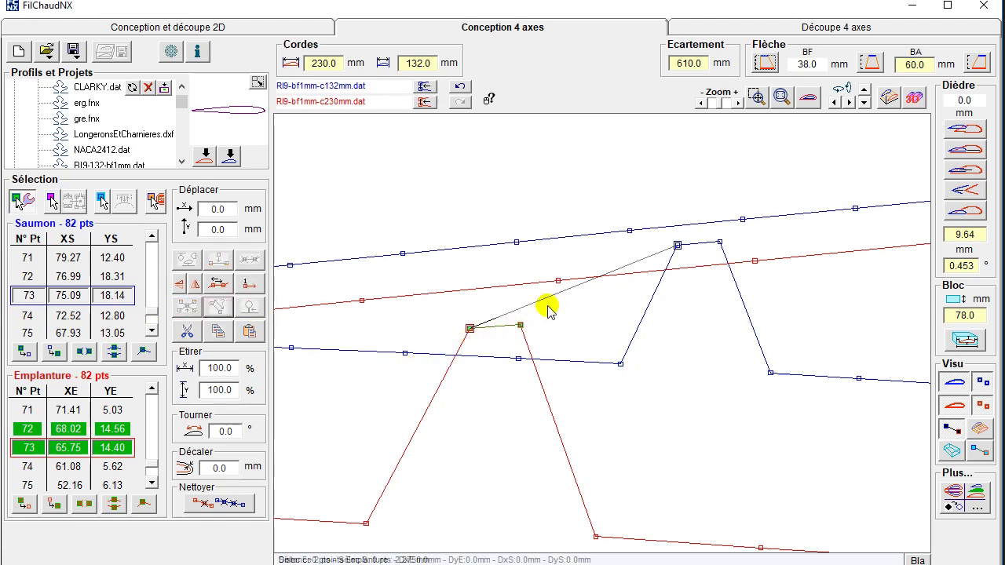
{"action": "left_click_drag", "start_coordinate": [662, 238], "coordinate": [731, 255]}
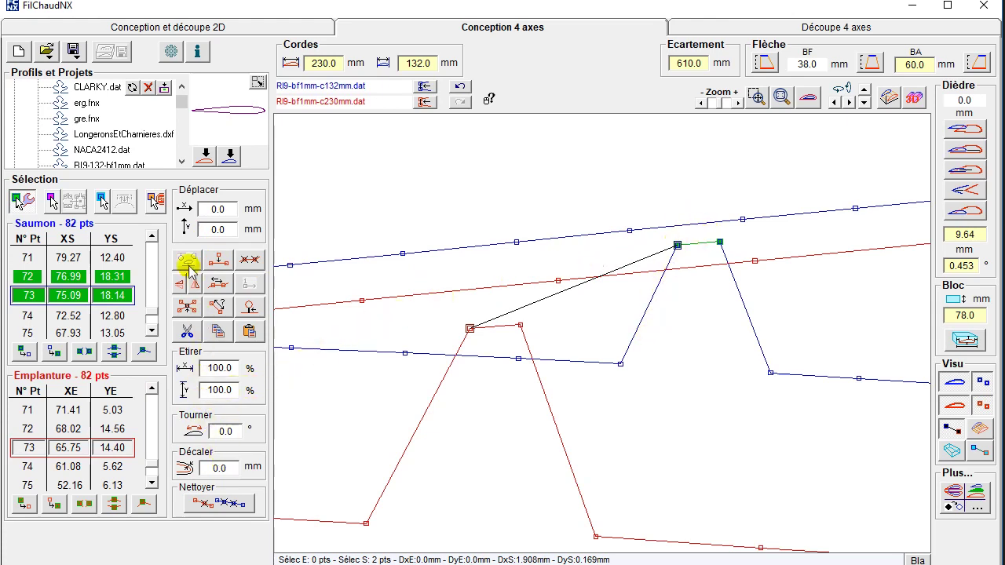
{"action": "left_click", "coordinate": [219, 306]}
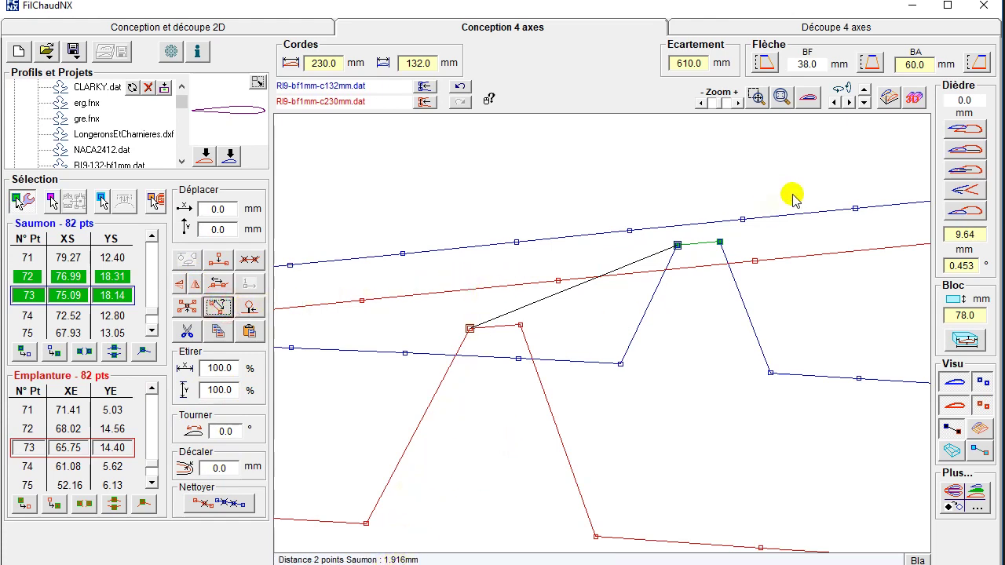
{"action": "left_click", "coordinate": [718, 305]}
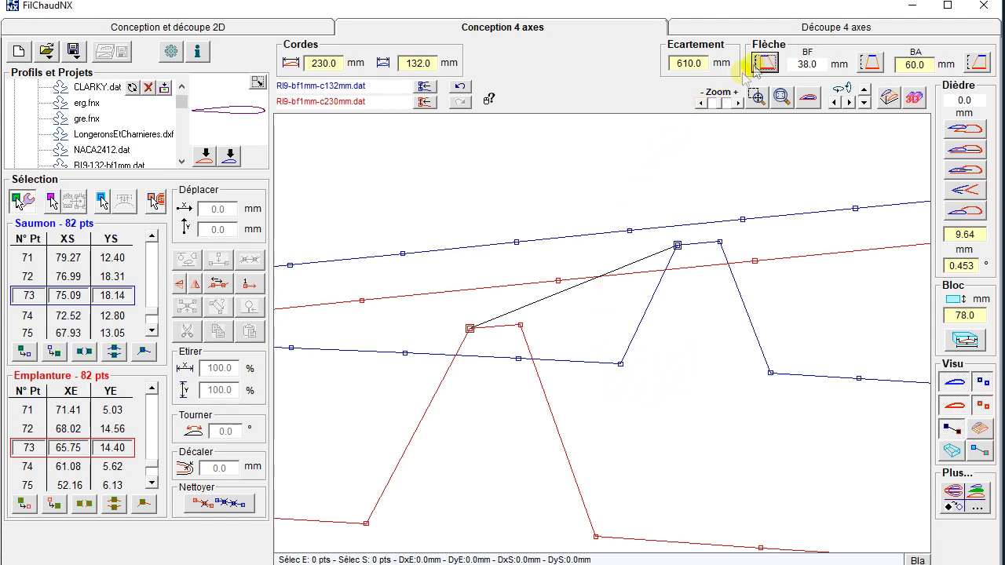
Insert three evenly spaced points on the root's lower surface between point 60 (X 166.51) and point 61 (X 158.07).
{"action": "left_click", "coordinate": [781, 96]}
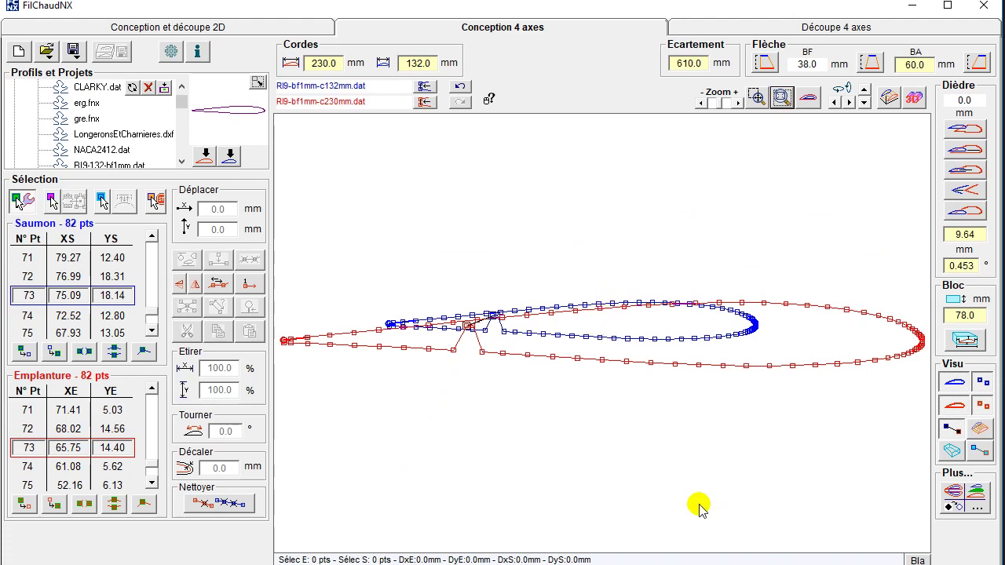
{"action": "right_click_drag", "start_coordinate": [688, 425], "coordinate": [702, 450]}
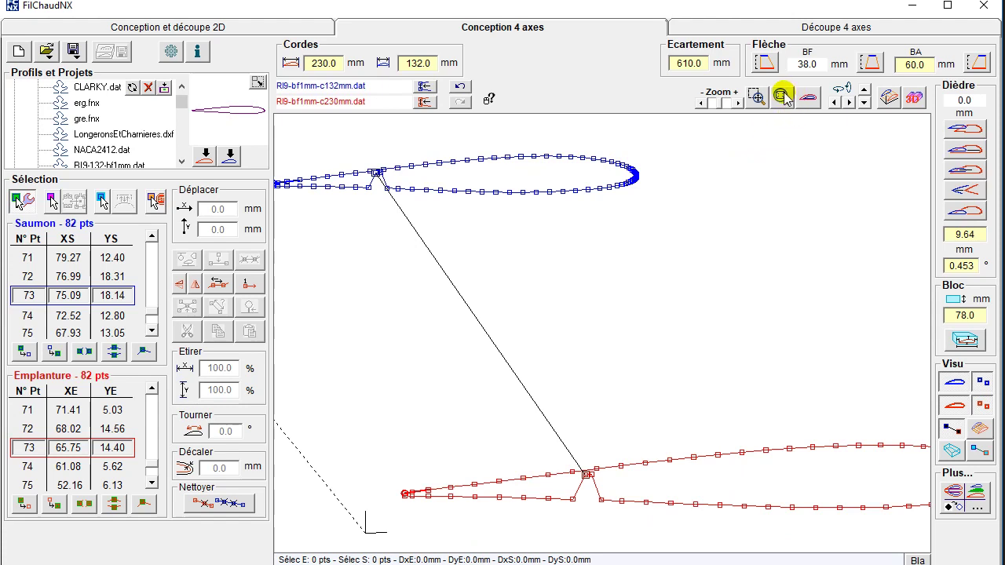
{"action": "left_click", "coordinate": [808, 97]}
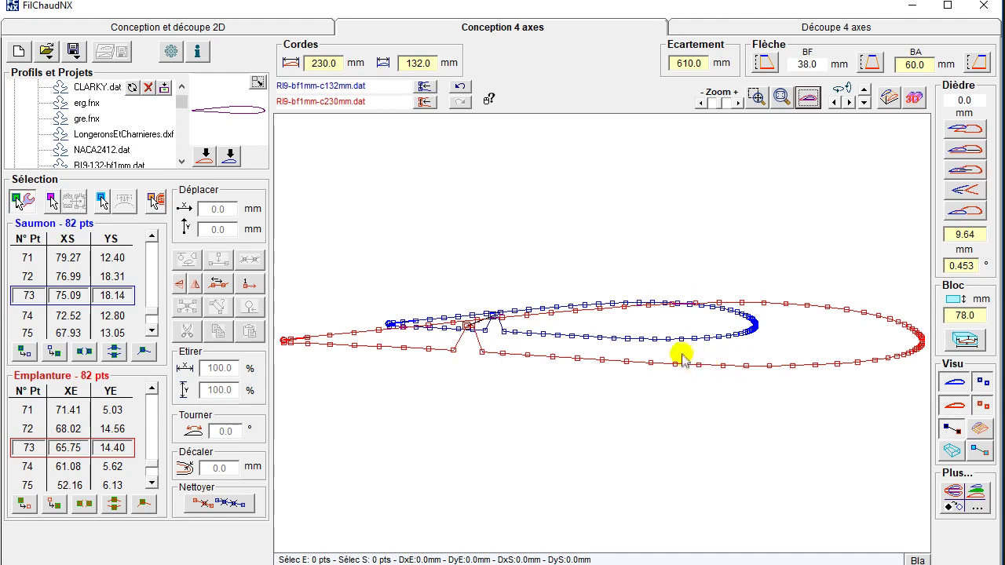
{"action": "left_click_drag", "start_coordinate": [675, 312], "coordinate": [738, 389]}
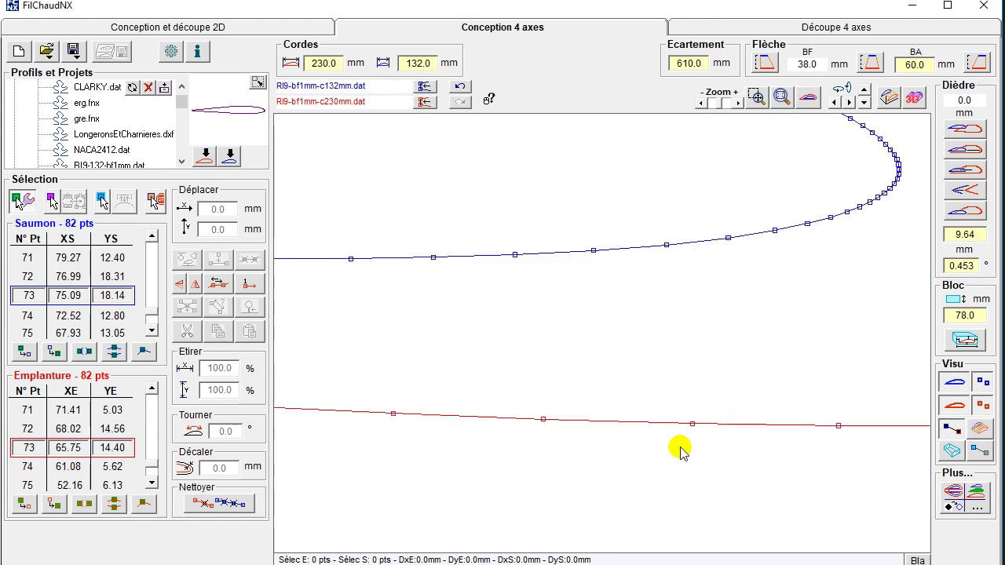
{"action": "left_click_drag", "start_coordinate": [672, 388], "coordinate": [855, 465]}
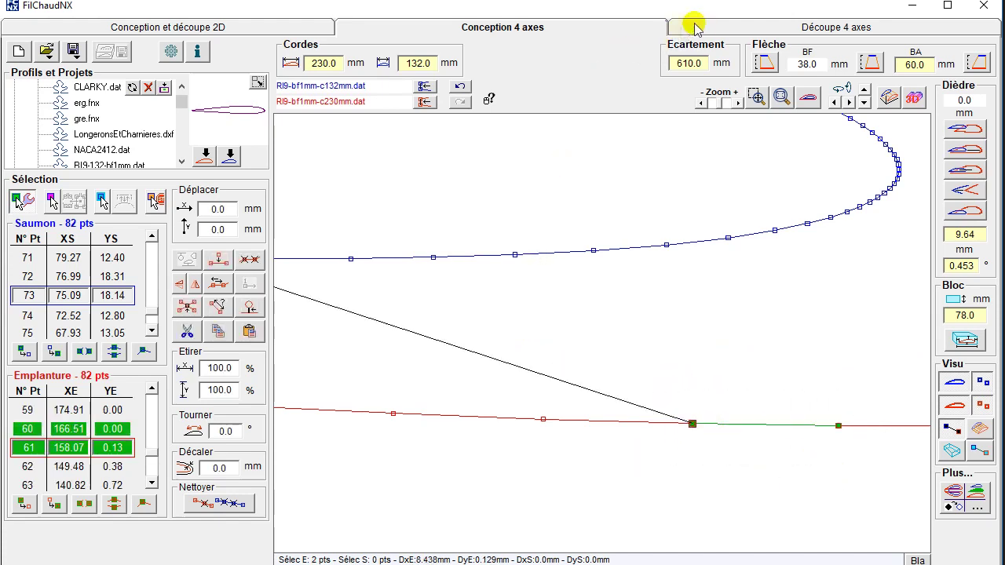
{"action": "left_click", "coordinate": [221, 261]}
{"action": "left_click_drag", "start_coordinate": [740, 416], "coordinate": [805, 466]}
{"action": "left_click_drag", "start_coordinate": [793, 387], "coordinate": [841, 431]}
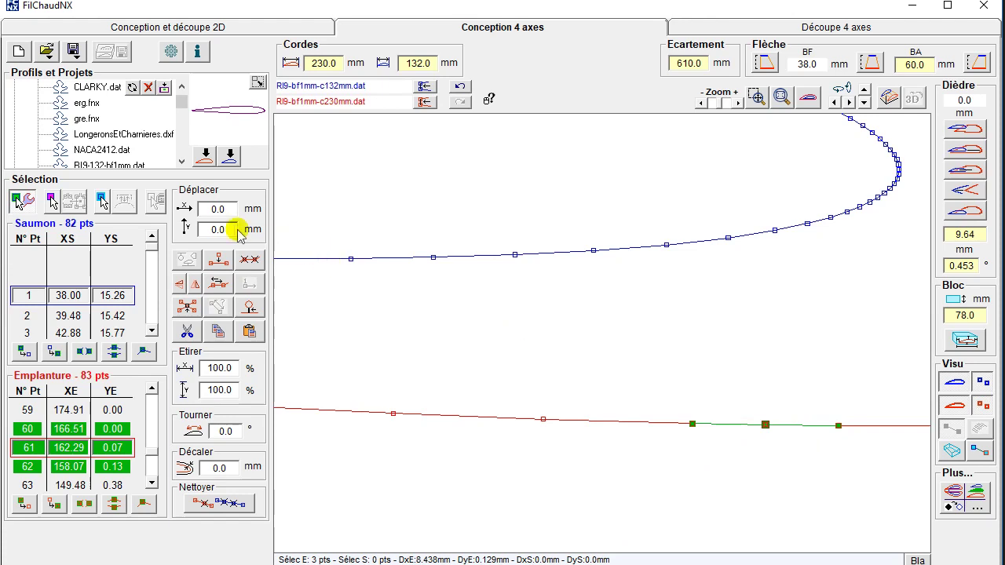
{"action": "left_click", "coordinate": [221, 260]}
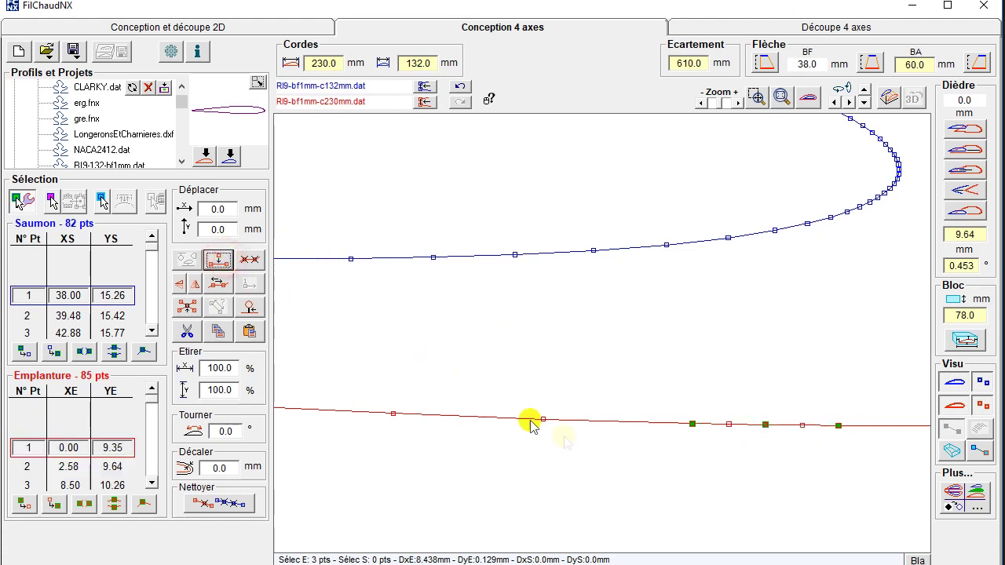
Shift root points 62 and 63 to about X 160.21 and X 158.10, and raise both by 5.2 mm to open a slot.
{"action": "left_click", "coordinate": [708, 454]}
{"action": "left_click_drag", "start_coordinate": [718, 399], "coordinate": [781, 440]}
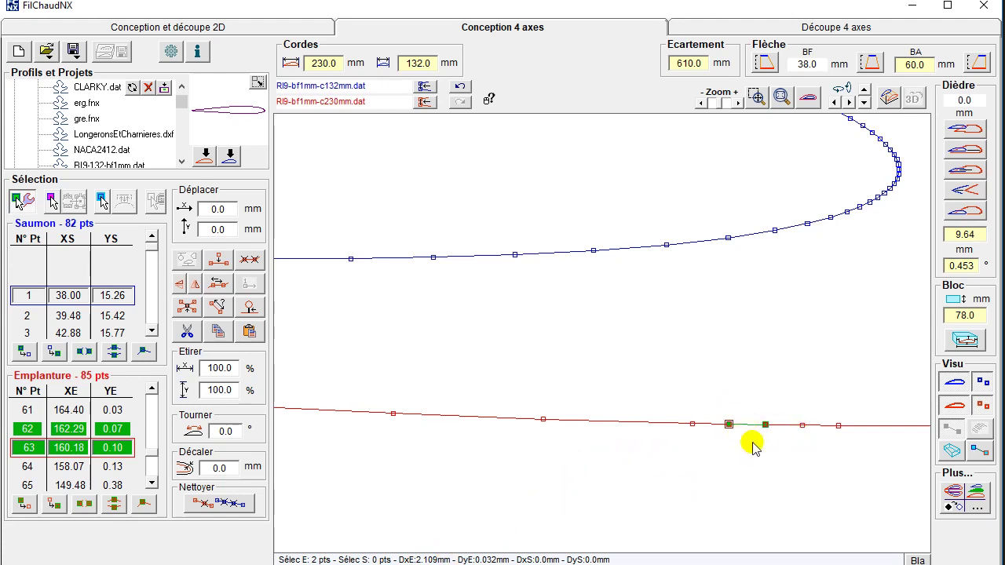
{"action": "left_click_drag", "start_coordinate": [758, 419], "coordinate": [721, 302]}
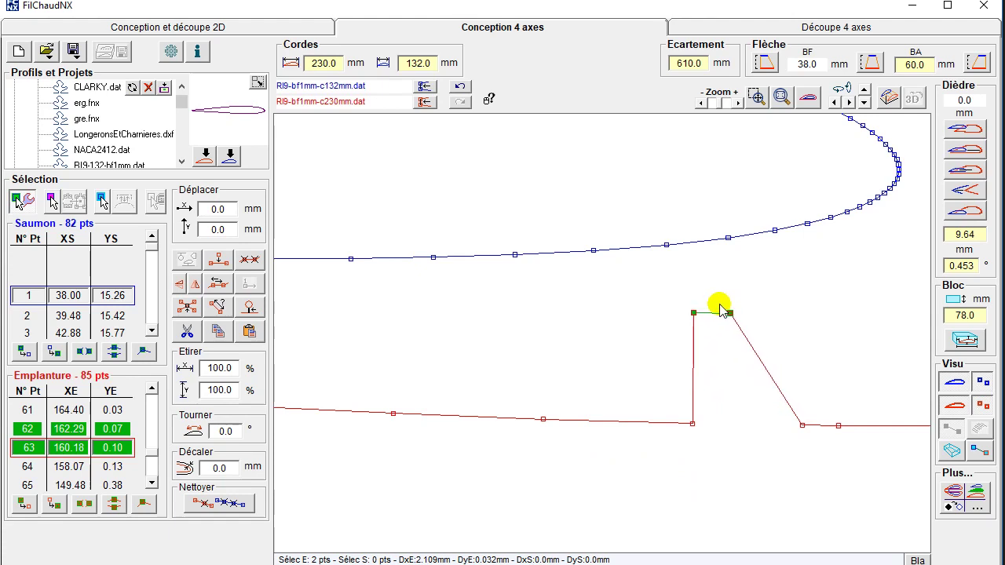
{"action": "left_click_drag", "start_coordinate": [721, 308], "coordinate": [720, 416]}
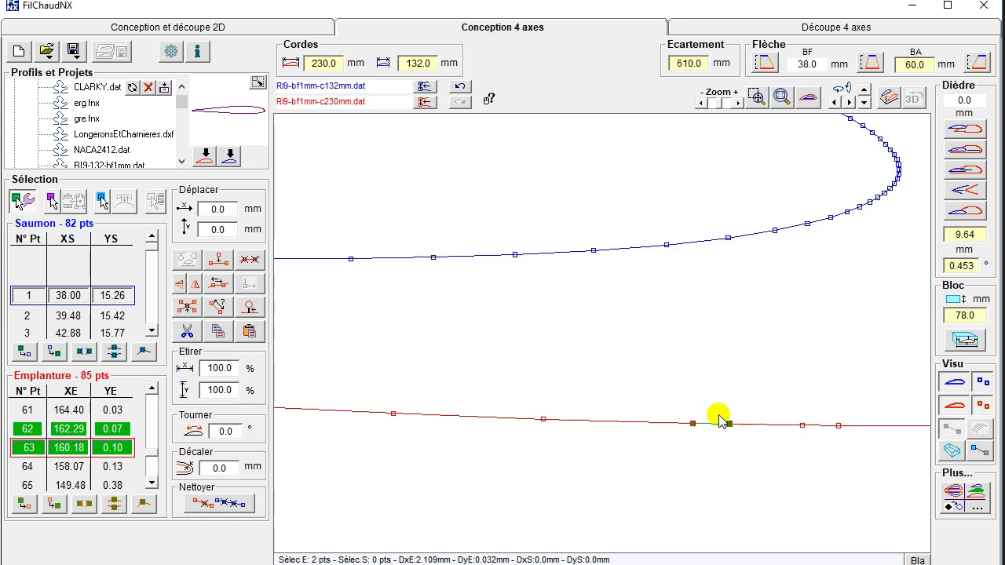
{"action": "double_click", "coordinate": [226, 227]}
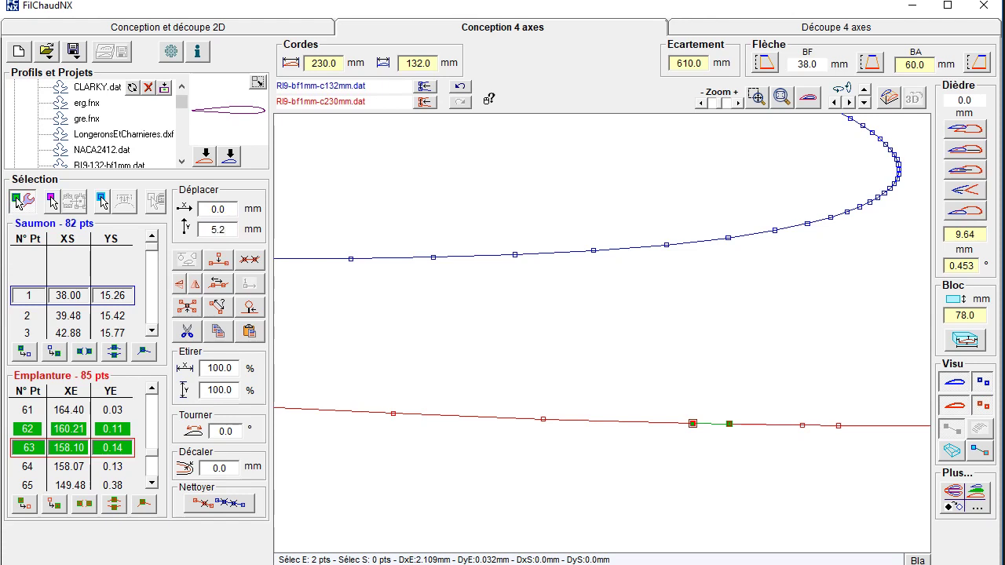
{"action": "key", "text": "Return"}
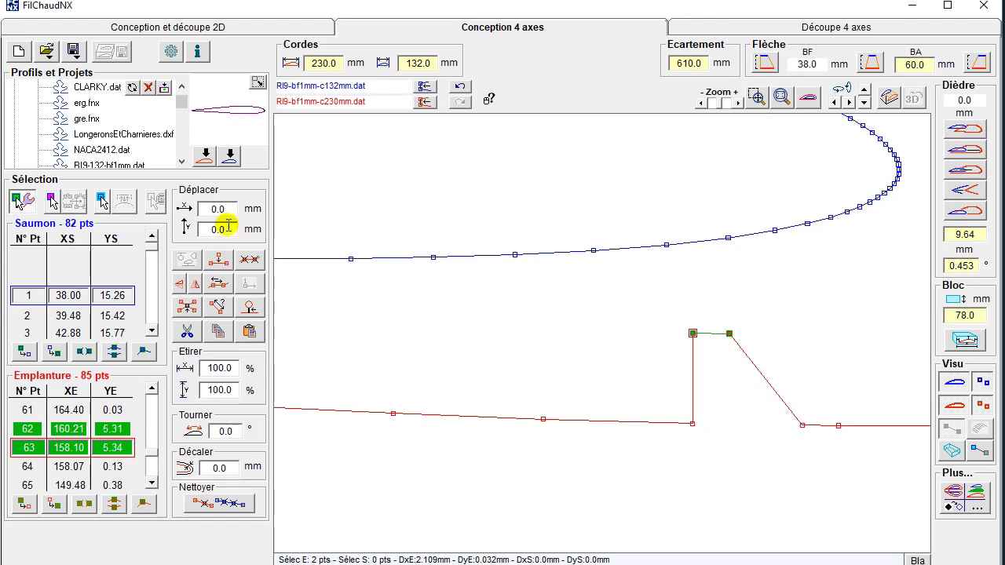
{"action": "key", "text": "Escape"}
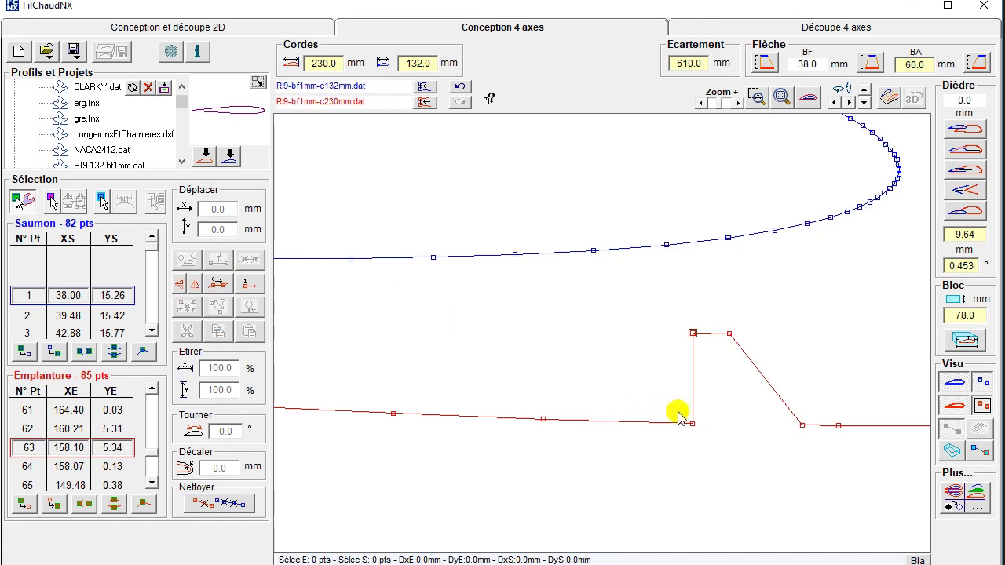
Straighten the root slot's sloping side by moving point 61 to about X 160.28, Y 0.13.
{"action": "left_click", "coordinate": [802, 427]}
{"action": "left_click_drag", "start_coordinate": [802, 426], "coordinate": [729, 424]}
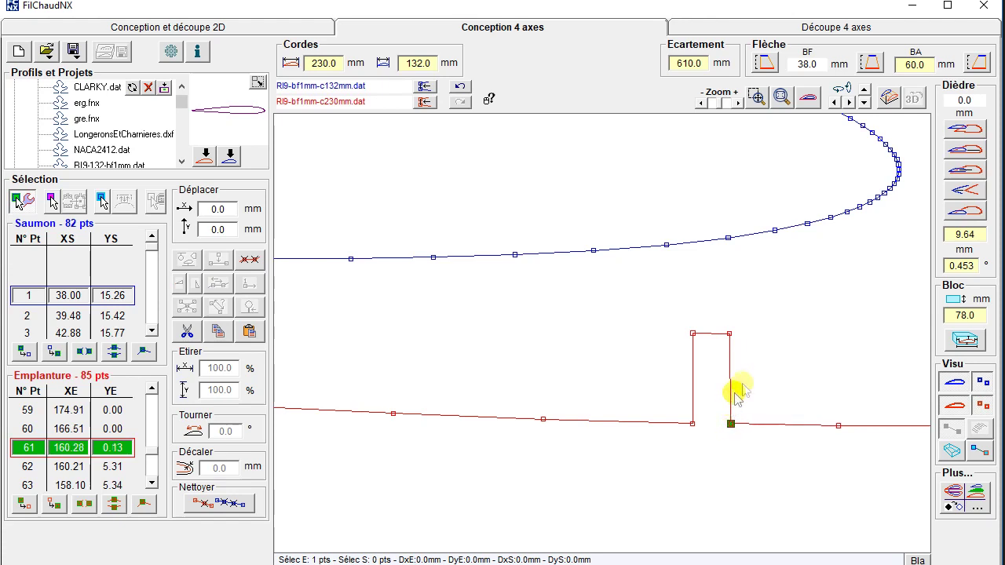
{"action": "left_click", "coordinate": [771, 341]}
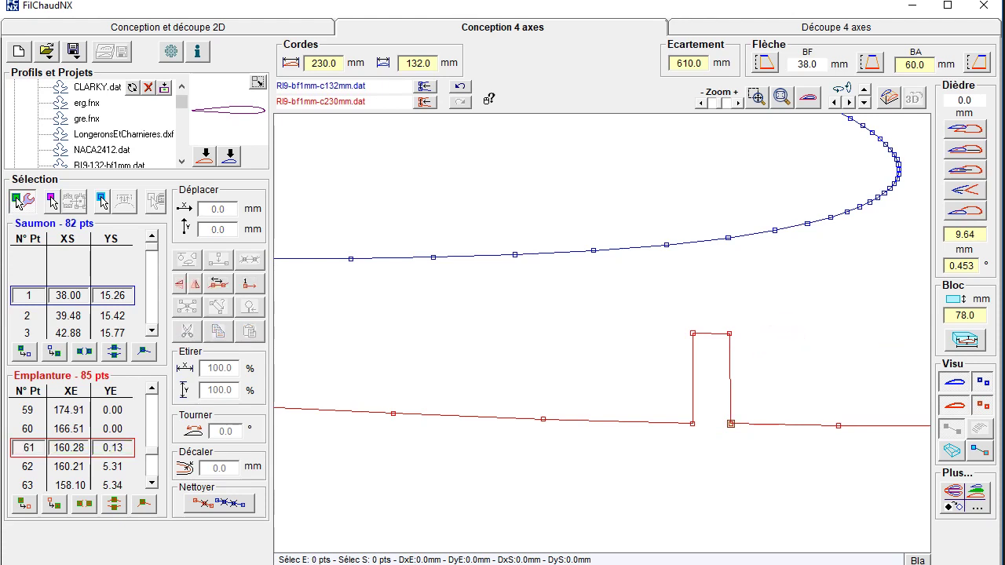
Try to copy the root slot's top and corner points onto point 61 of the tip's lower surface.
{"action": "left_click", "coordinate": [781, 96]}
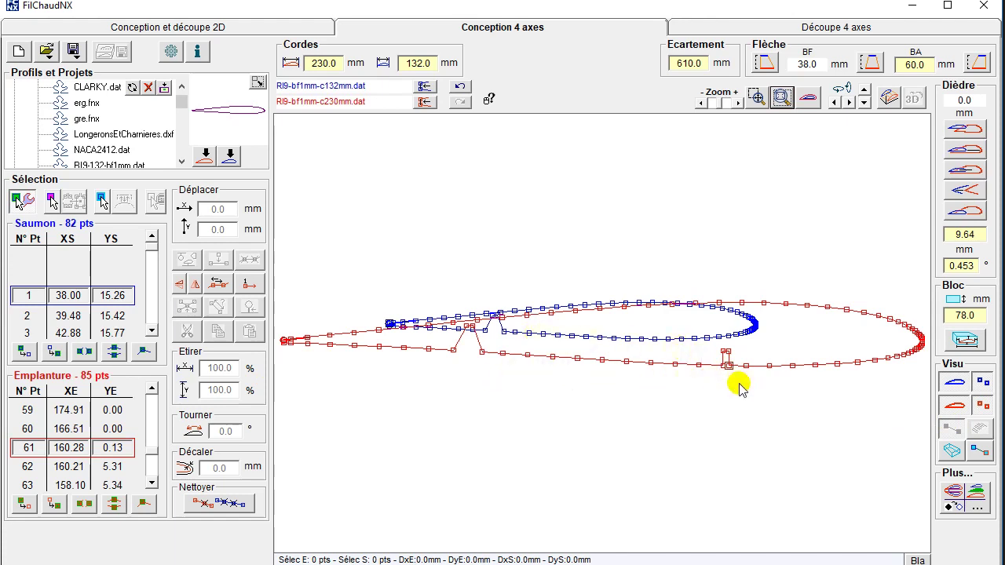
{"action": "left_click", "coordinate": [757, 96]}
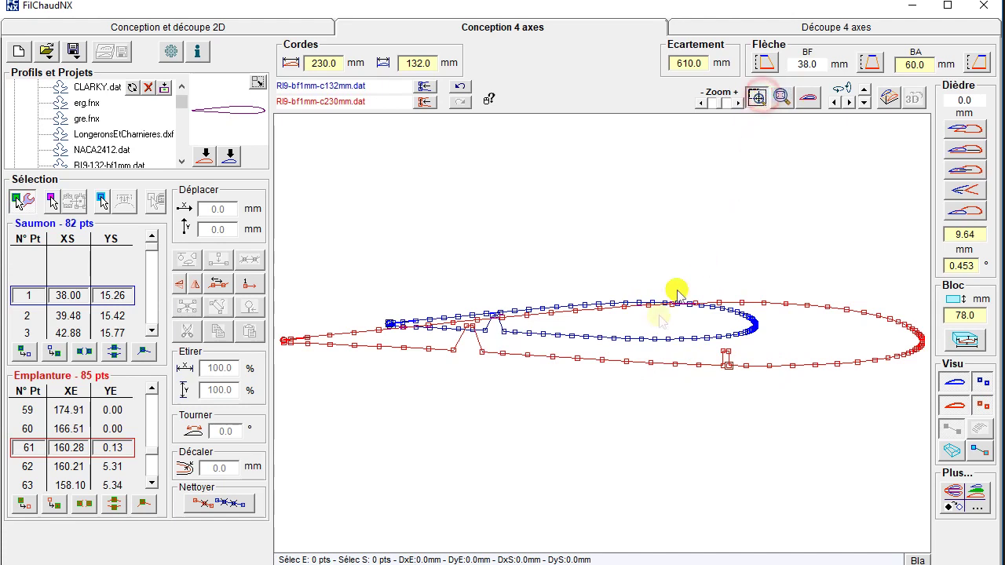
{"action": "left_click_drag", "start_coordinate": [621, 255], "coordinate": [746, 420]}
{"action": "left_click", "coordinate": [709, 399]}
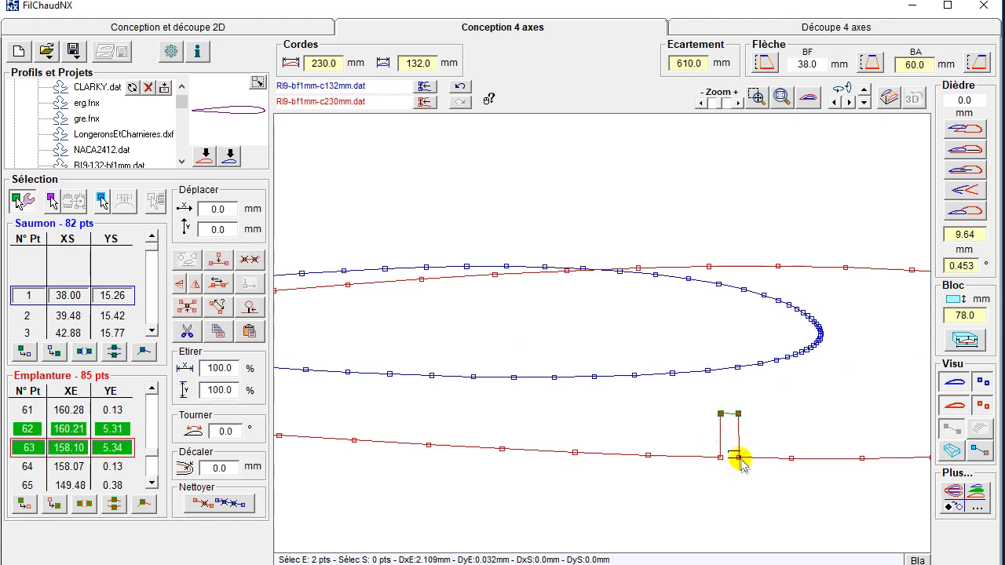
{"action": "left_click", "coordinate": [217, 332]}
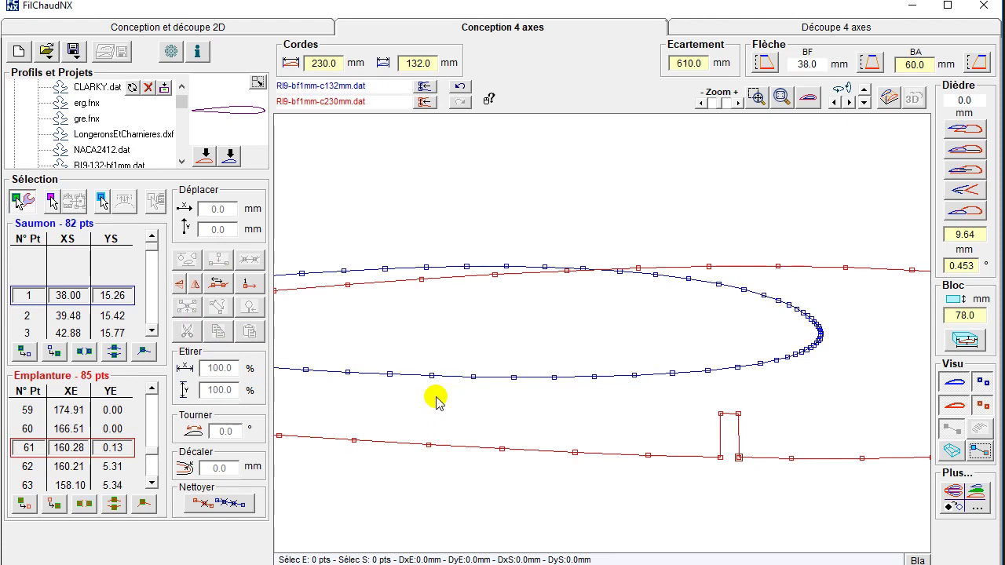
{"action": "left_click_drag", "start_coordinate": [462, 366], "coordinate": [482, 402]}
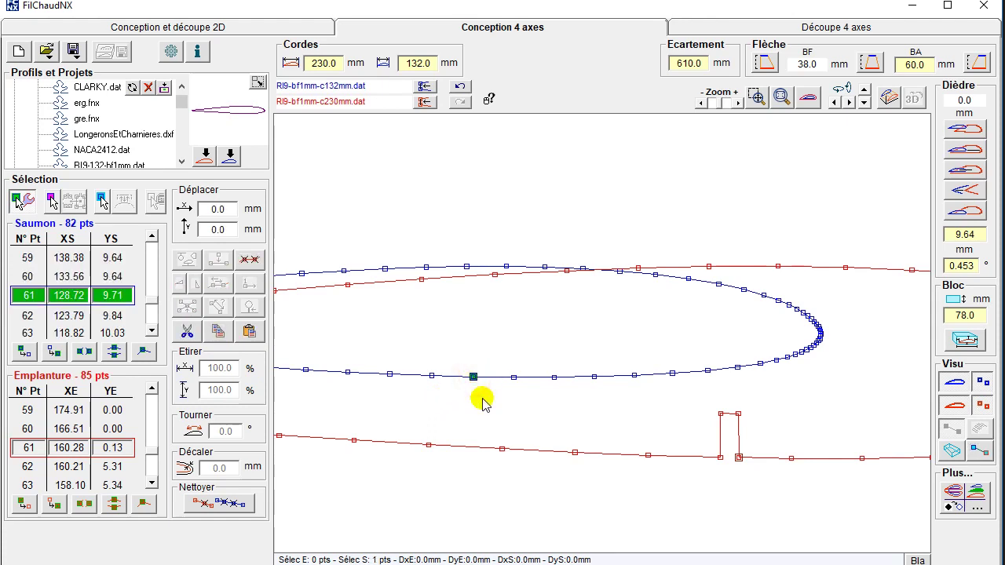
{"action": "left_click", "coordinate": [249, 330]}
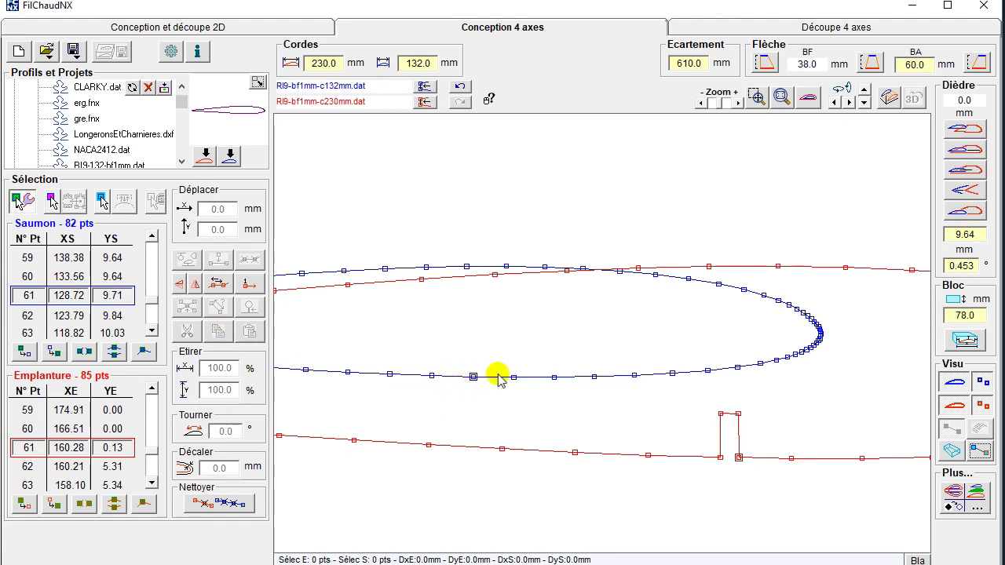
{"action": "left_click", "coordinate": [782, 98]}
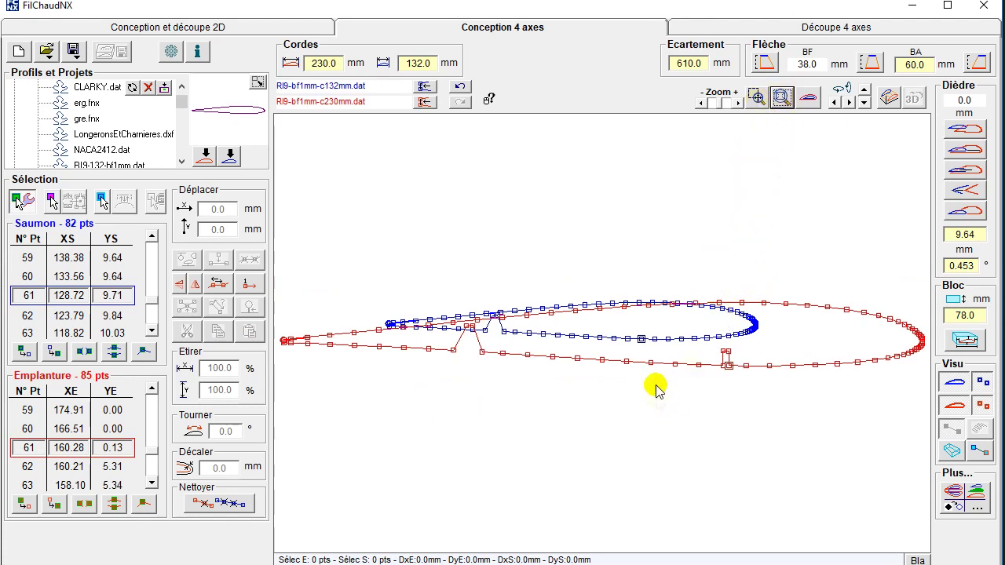
{"action": "left_click", "coordinate": [642, 339]}
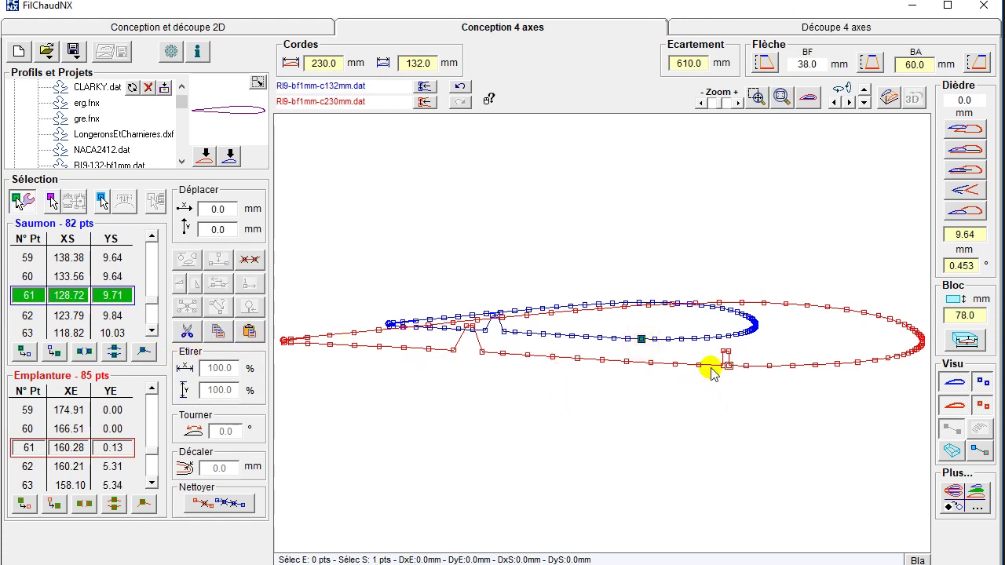
{"action": "left_click", "coordinate": [392, 399]}
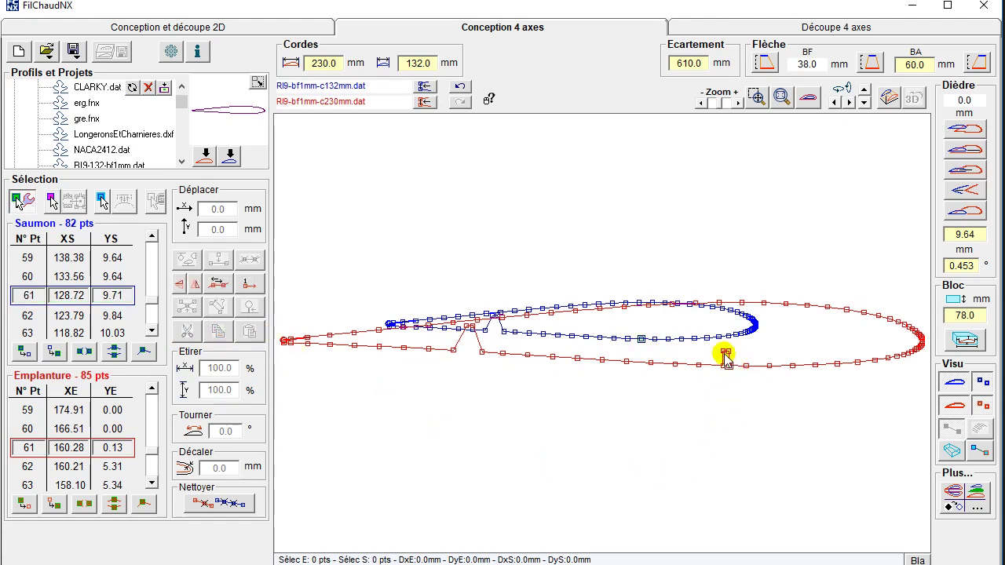
Copy root slot points 61, 62 and 63 and paste them at tip point 61 (X 128.72, Y 9.71).
{"action": "right_click_drag", "start_coordinate": [709, 338], "coordinate": [739, 387]}
{"action": "left_click_drag", "start_coordinate": [573, 197], "coordinate": [654, 246]}
{"action": "left_click_drag", "start_coordinate": [634, 343], "coordinate": [666, 375]}
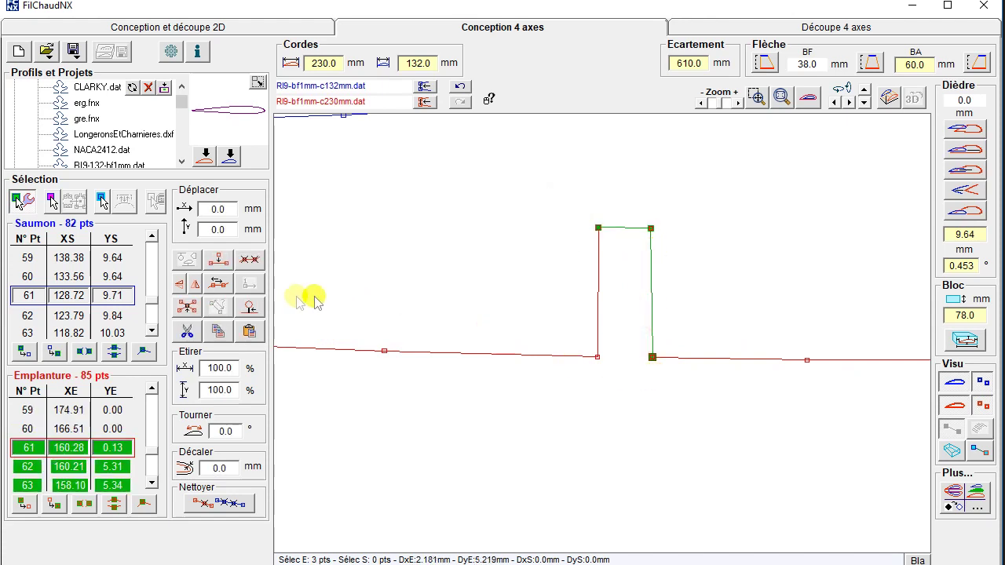
{"action": "left_click", "coordinate": [218, 334]}
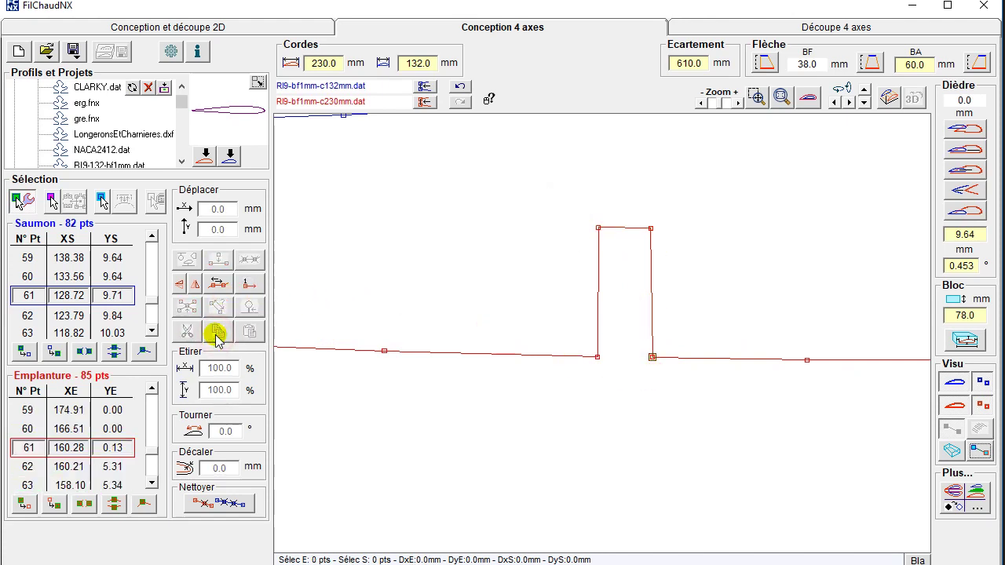
{"action": "left_click", "coordinate": [782, 95]}
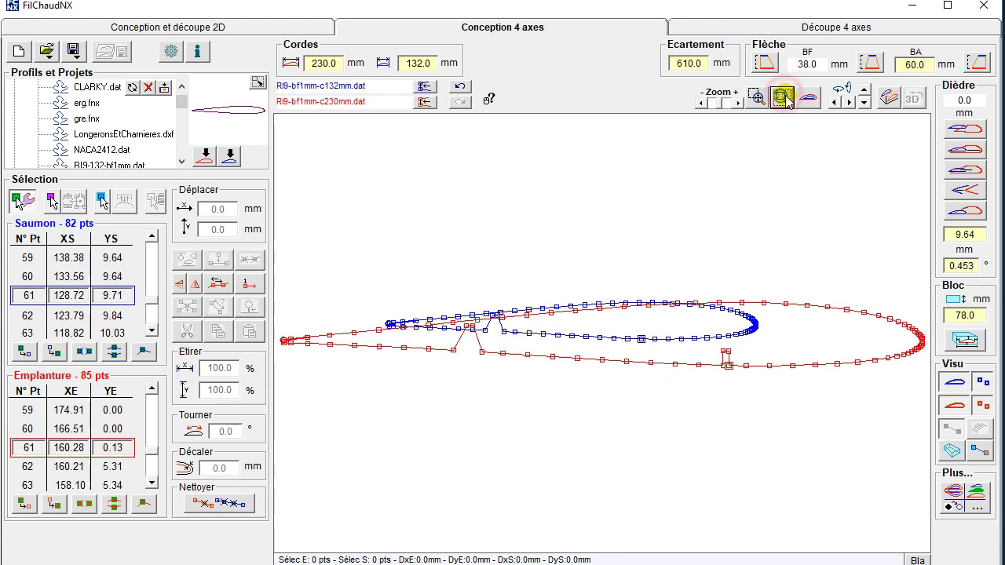
{"action": "left_click", "coordinate": [640, 340]}
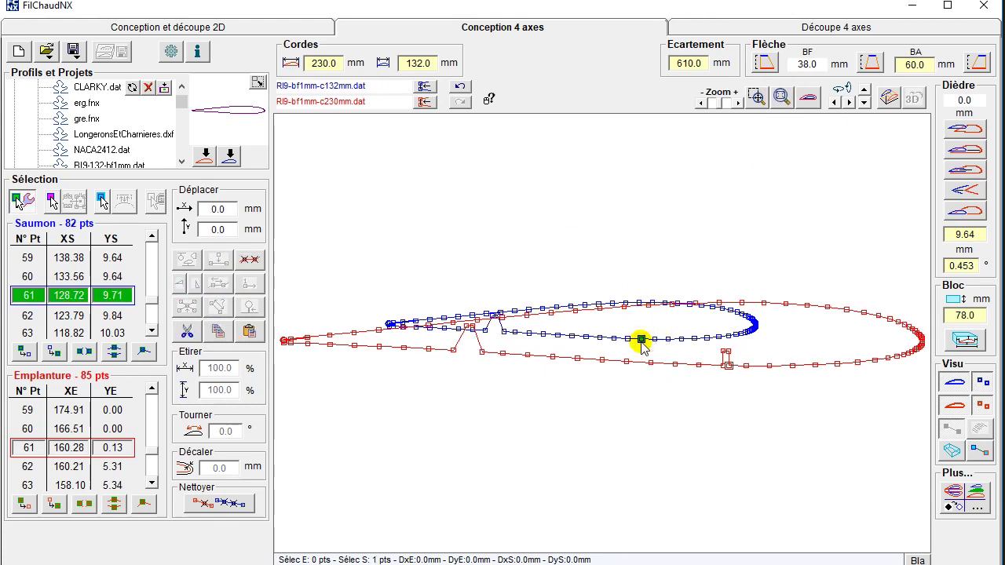
{"action": "left_click", "coordinate": [251, 332]}
{"action": "left_click", "coordinate": [787, 95]}
{"action": "left_click_drag", "start_coordinate": [601, 278], "coordinate": [677, 358]}
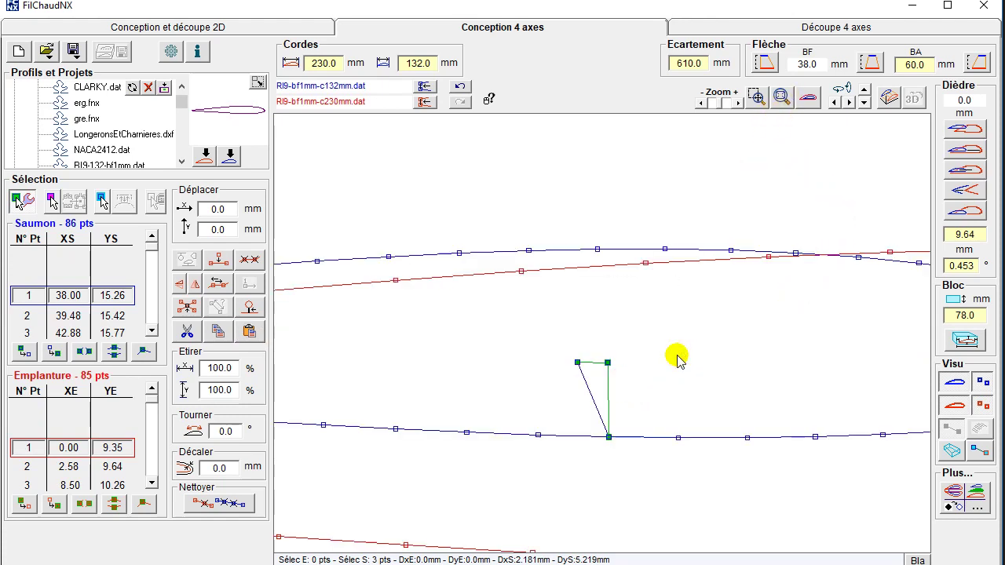
Shift the three pasted tip slot points to about X 130.91, 130.84 and 128.73 so the slot's sides stand upright.
{"action": "left_click_drag", "start_coordinate": [579, 366], "coordinate": [623, 376]}
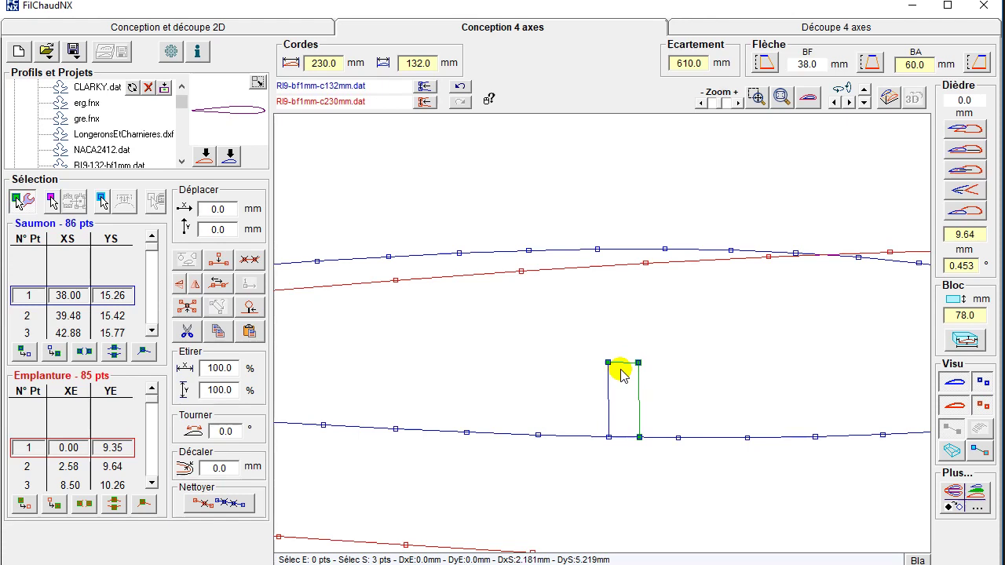
{"action": "left_click_drag", "start_coordinate": [621, 375], "coordinate": [624, 377]}
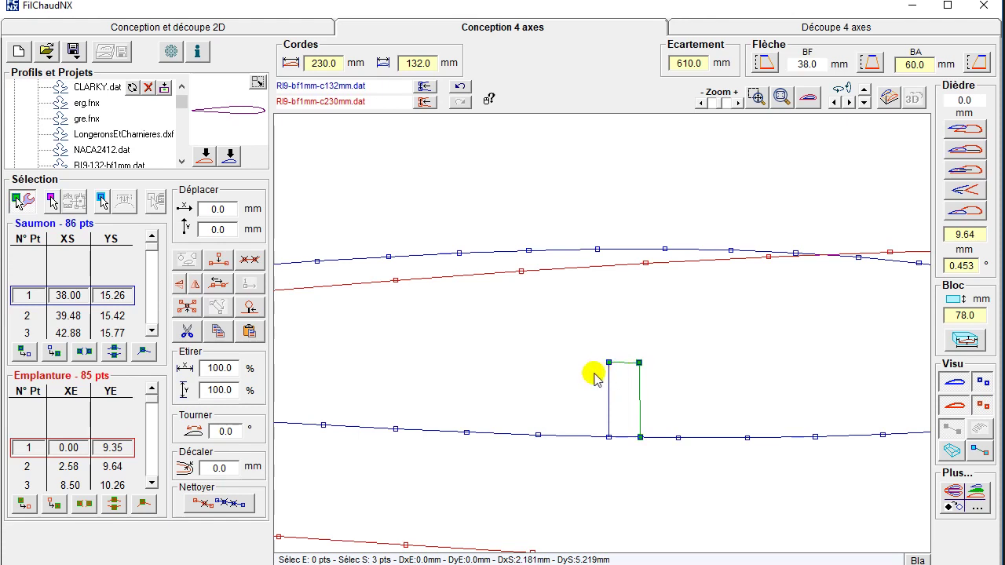
{"action": "left_click", "coordinate": [638, 362]}
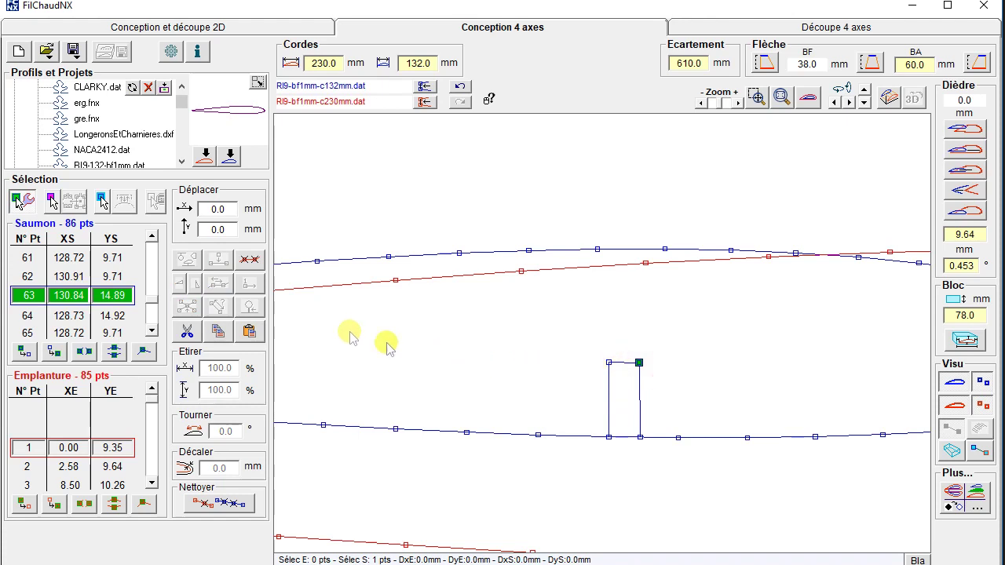
Delete the redundant tip point 61 (X 128.72, Y 9.71) that closes the base of the spar slot.
{"action": "left_click", "coordinate": [152, 332]}
{"action": "left_click", "coordinate": [151, 332]}
{"action": "left_click", "coordinate": [151, 332]}
{"action": "left_click", "coordinate": [153, 236]}
{"action": "left_click", "coordinate": [153, 235]}
{"action": "left_click", "coordinate": [152, 234]}
{"action": "left_click", "coordinate": [152, 233]}
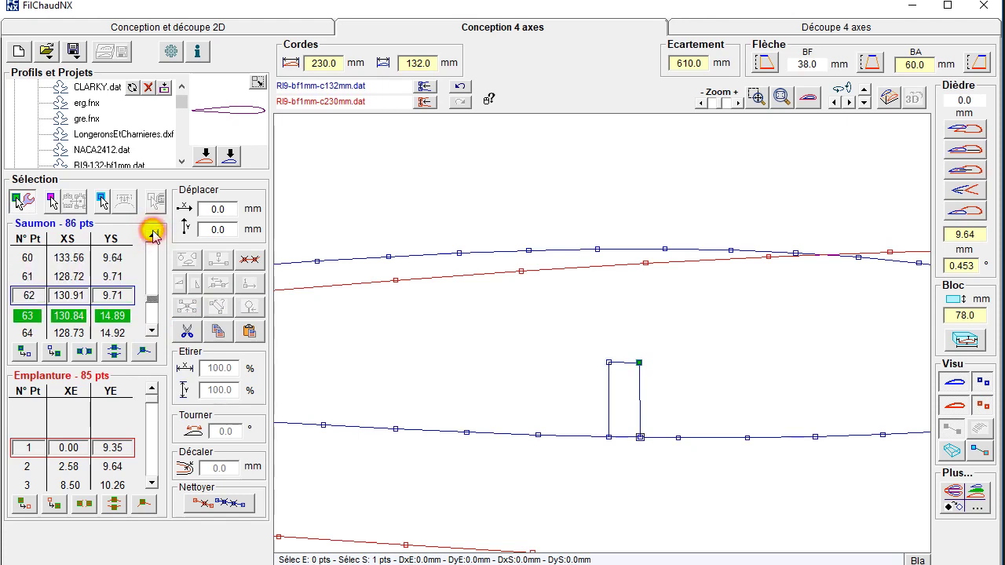
{"action": "left_click", "coordinate": [152, 234]}
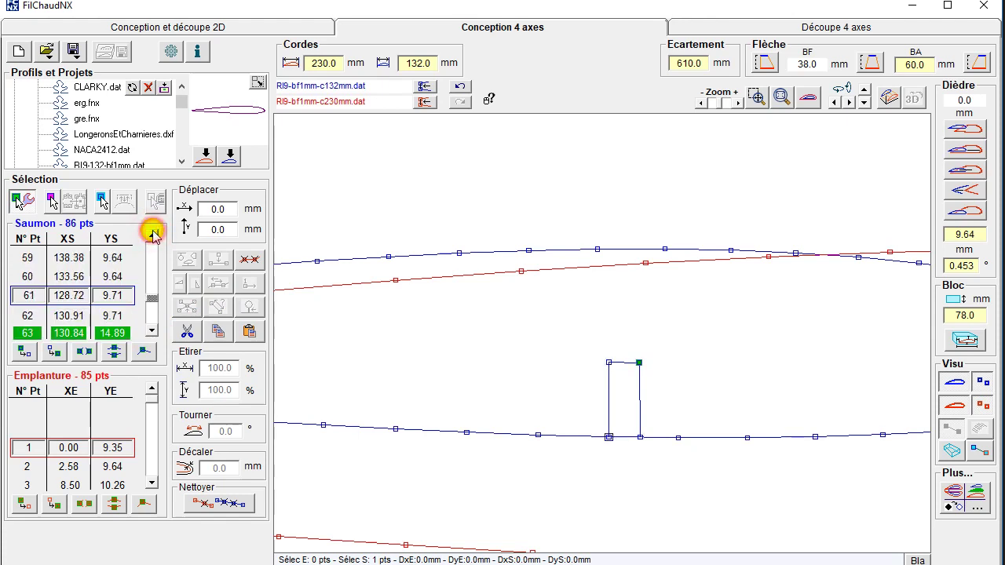
{"action": "left_click", "coordinate": [114, 351]}
{"action": "left_click", "coordinate": [112, 298]}
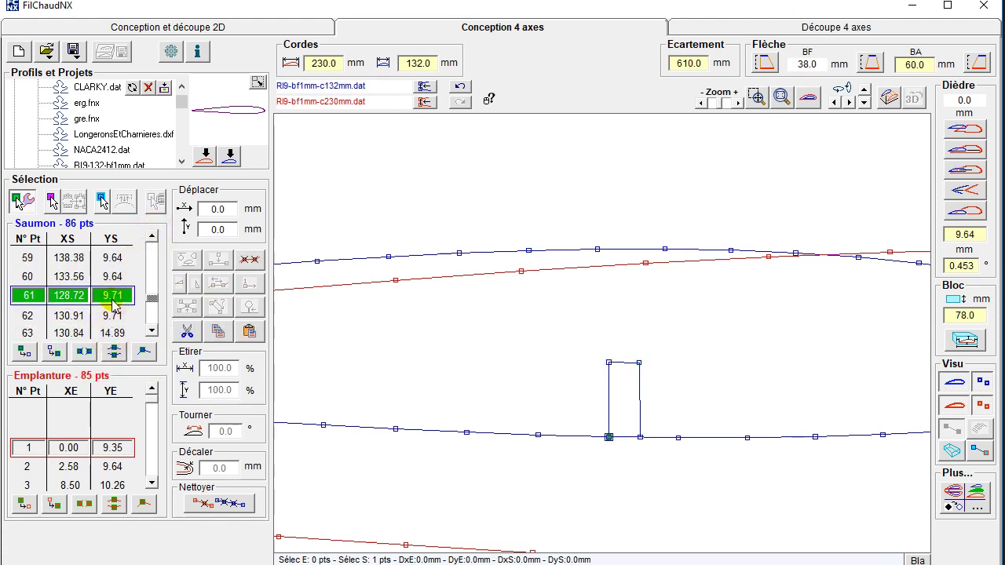
{"action": "key", "text": "Delete"}
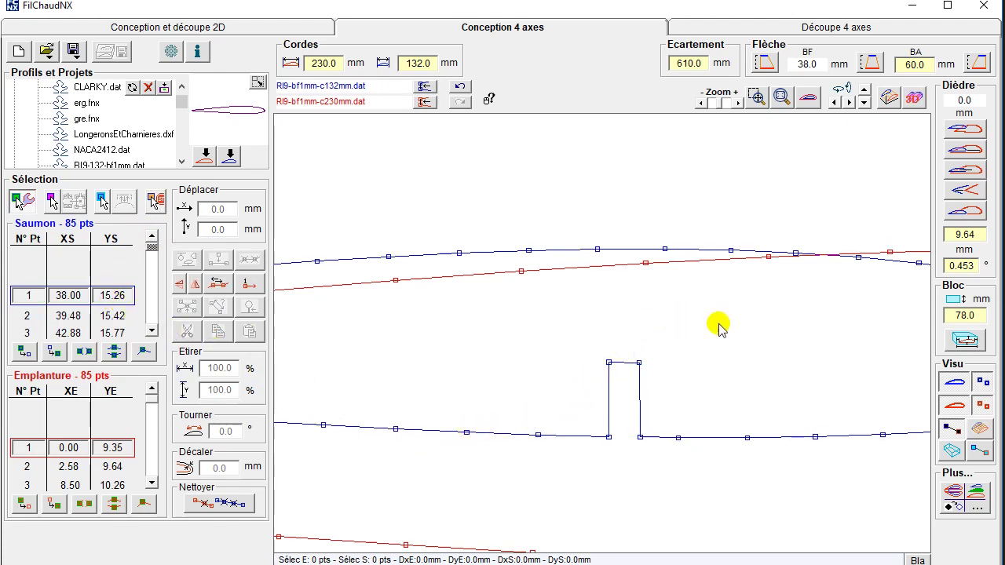
Display the lines linking root and tip points and examine how the two spar slots correspond.
{"action": "left_click", "coordinate": [781, 97]}
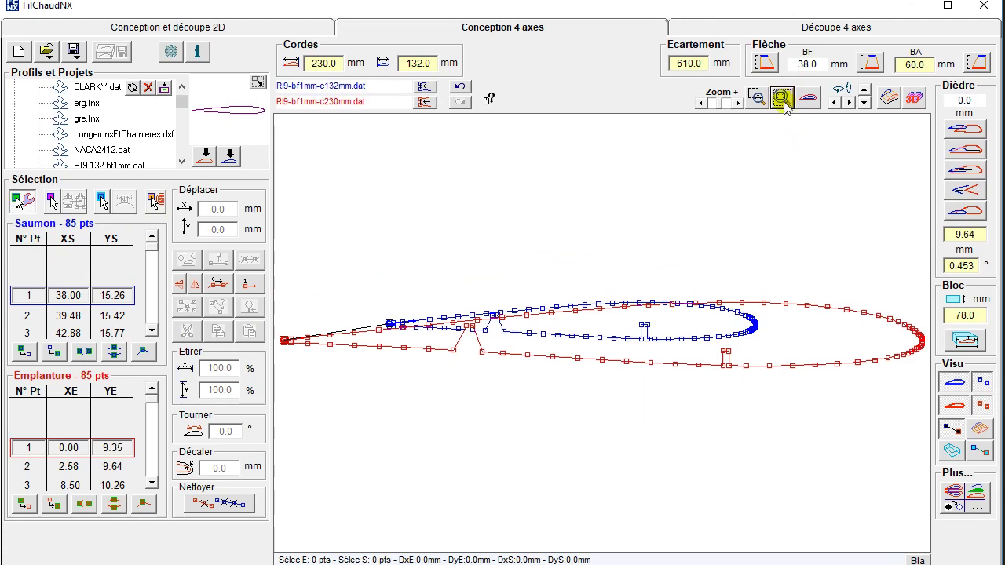
{"action": "left_click", "coordinate": [976, 429]}
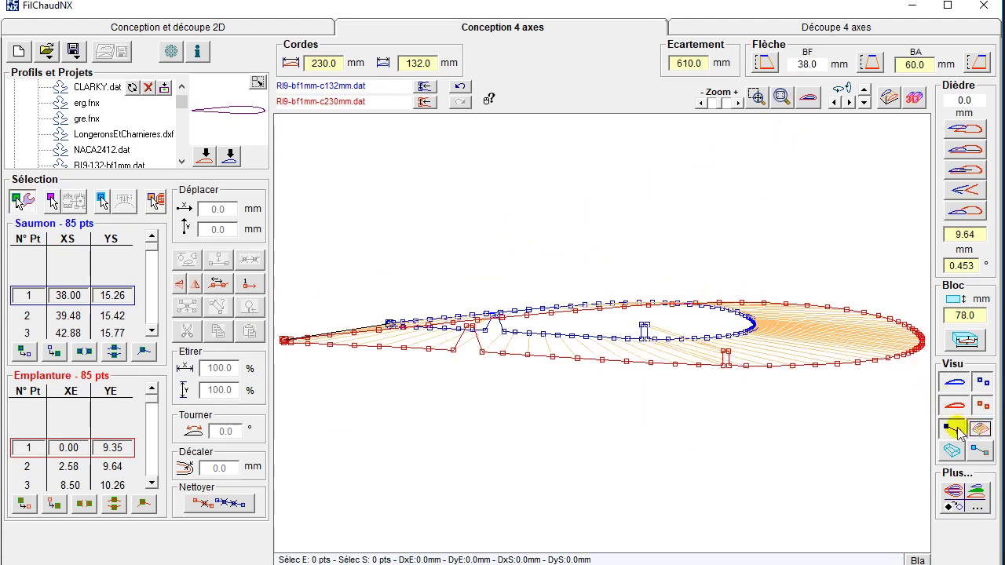
{"action": "left_click_drag", "start_coordinate": [618, 273], "coordinate": [769, 407]}
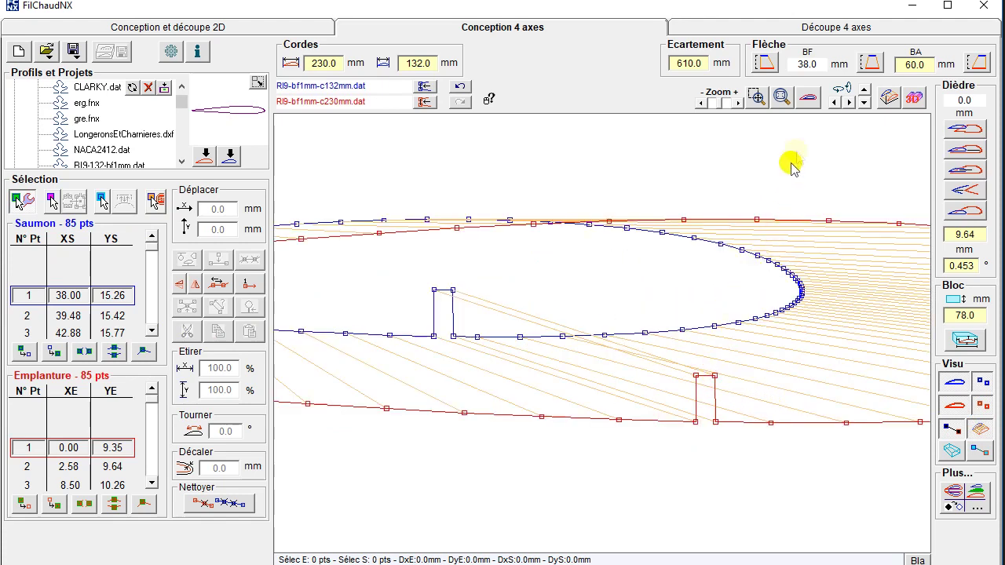
Examine the wing panel's notches and slots in the rendered 3D view, and close that view.
{"action": "left_click", "coordinate": [911, 99]}
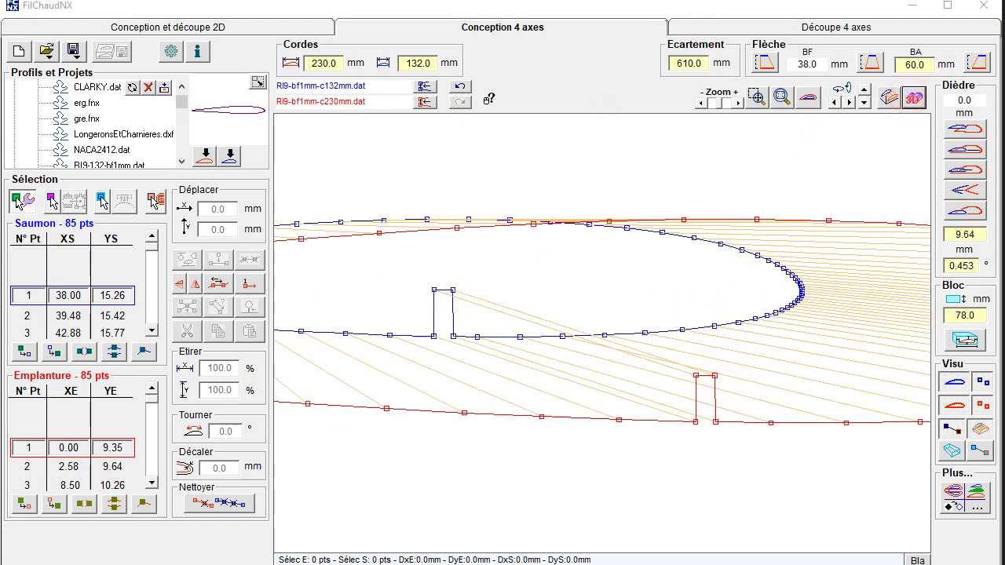
{"action": "left_click_drag", "start_coordinate": [276, 287], "coordinate": [559, 98]}
{"action": "left_click_drag", "start_coordinate": [621, 400], "coordinate": [758, 252]}
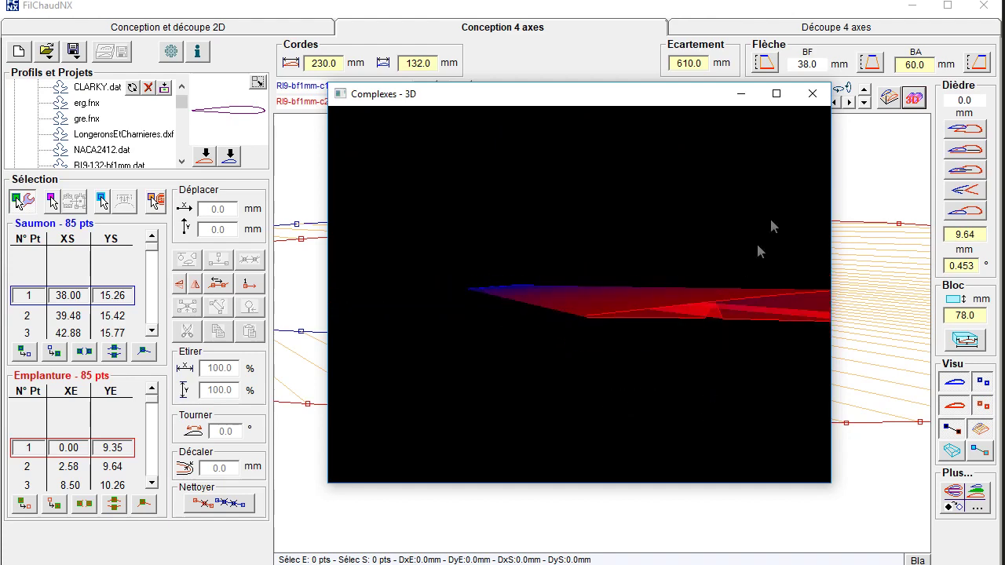
{"action": "left_click", "coordinate": [816, 93]}
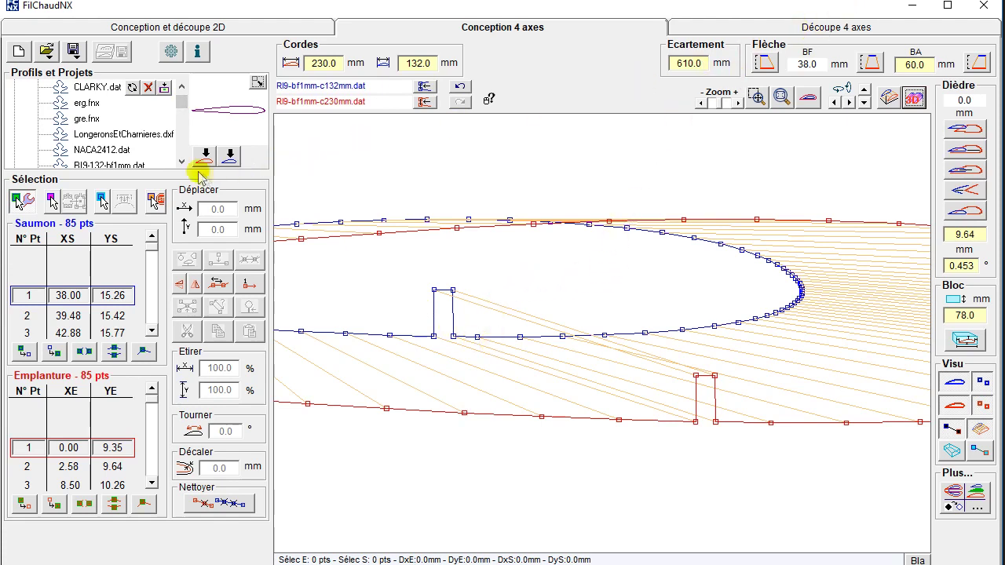
Import the complete project MiniBrio1.fnx from the Mes Decoupes library folder, overwriting the current project.
{"action": "left_click", "coordinate": [180, 143]}
{"action": "left_click_drag", "start_coordinate": [181, 114], "coordinate": [183, 97]}
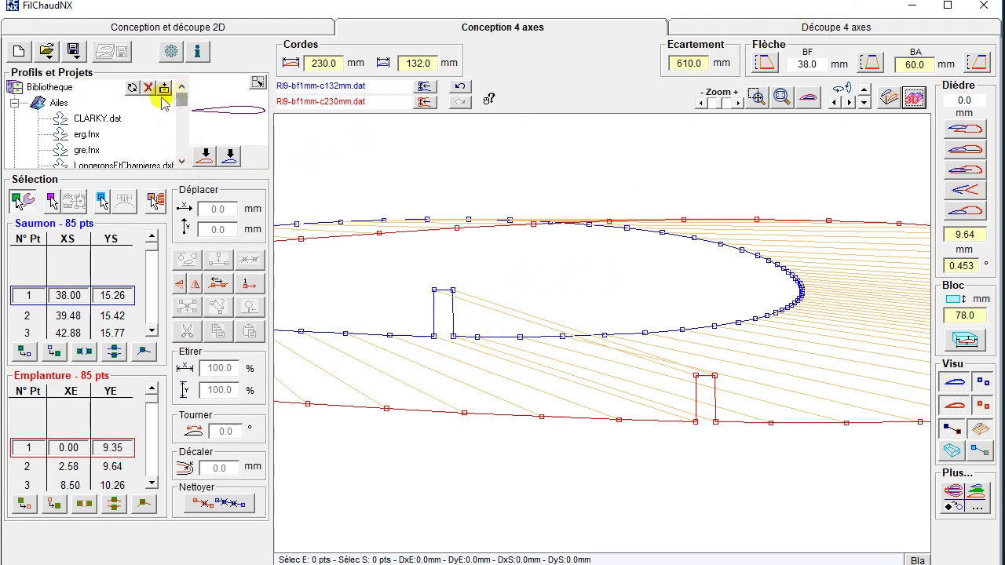
{"action": "left_click", "coordinate": [13, 103]}
{"action": "left_click", "coordinate": [181, 145]}
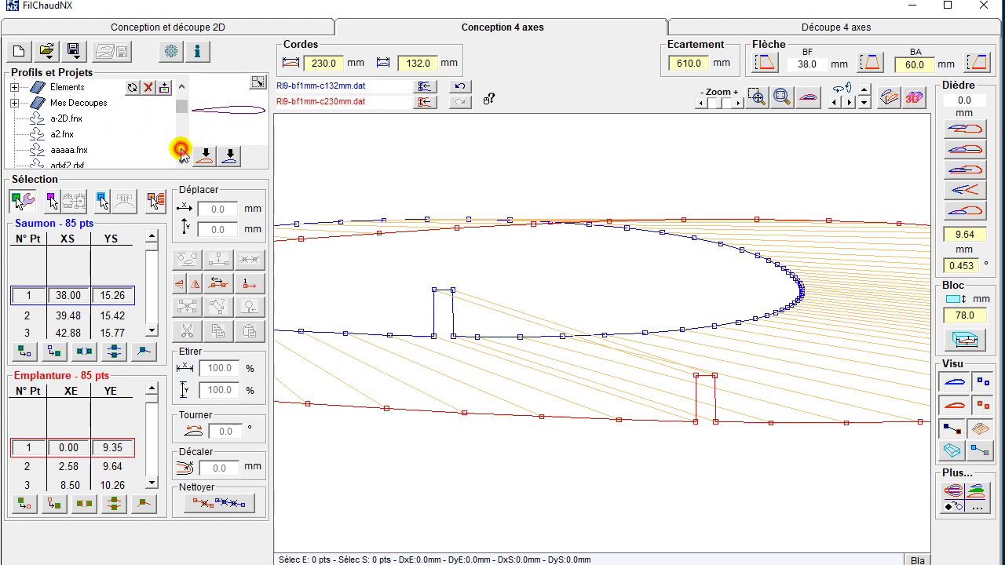
{"action": "left_click", "coordinate": [14, 103]}
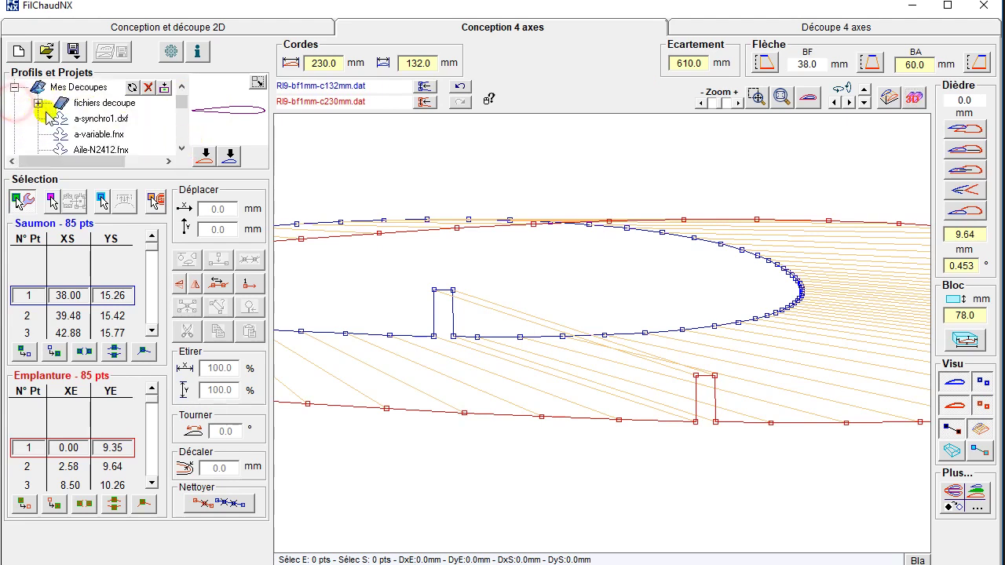
{"action": "left_click", "coordinate": [181, 135]}
{"action": "left_click", "coordinate": [180, 135]}
{"action": "left_click", "coordinate": [180, 135]}
{"action": "left_click", "coordinate": [181, 135]}
{"action": "left_click", "coordinate": [181, 135]}
{"action": "left_click", "coordinate": [121, 88]}
{"action": "left_click", "coordinate": [124, 105]}
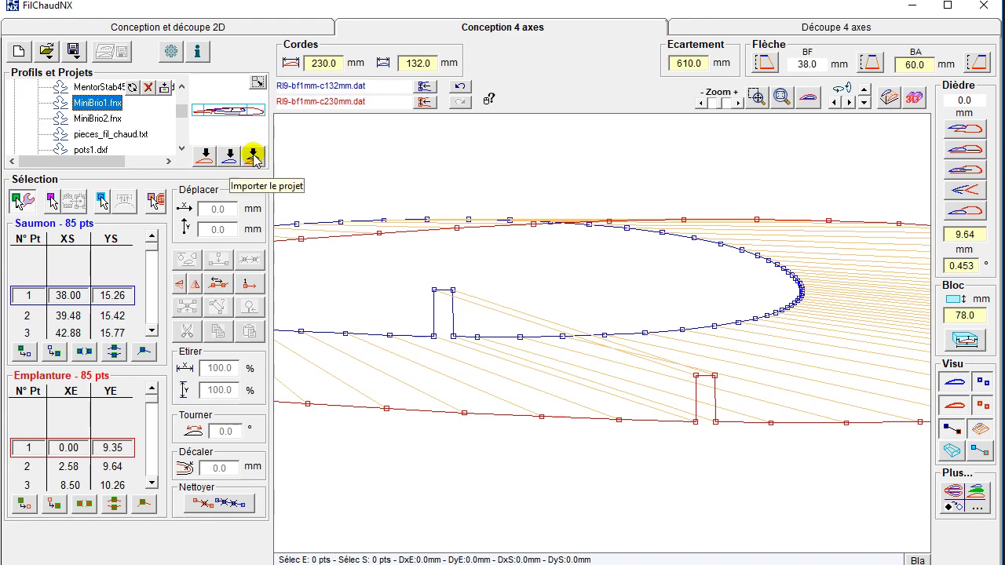
{"action": "left_click", "coordinate": [253, 156]}
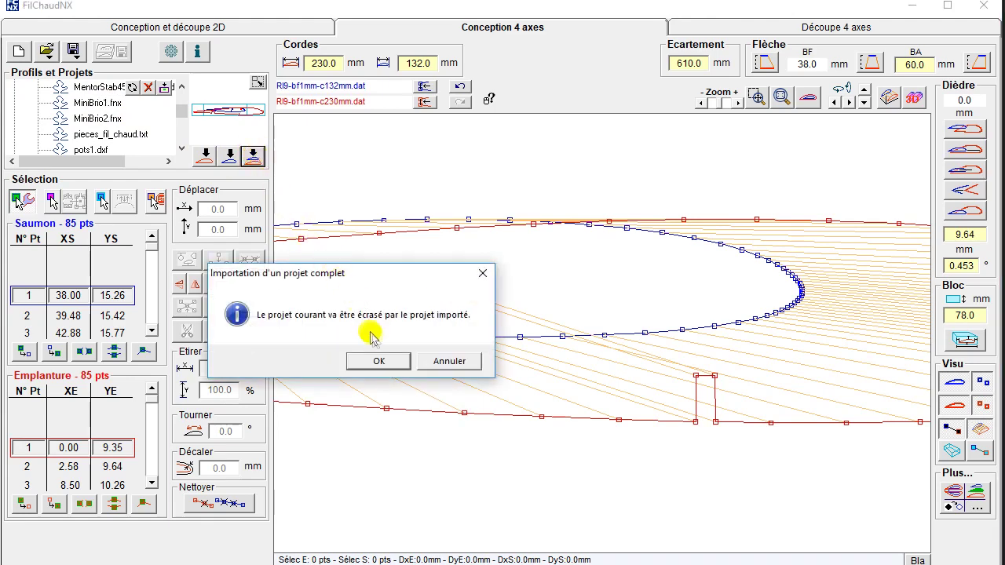
{"action": "left_click", "coordinate": [379, 361]}
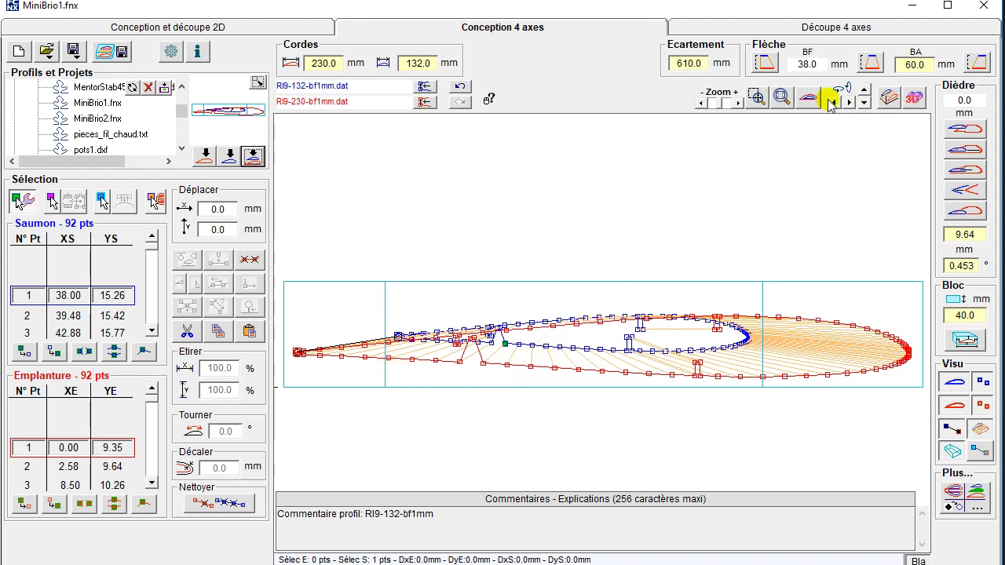
Examine the imported wing panel in perspective with the comments area hidden, and return to the profile view.
{"action": "left_click", "coordinate": [889, 98]}
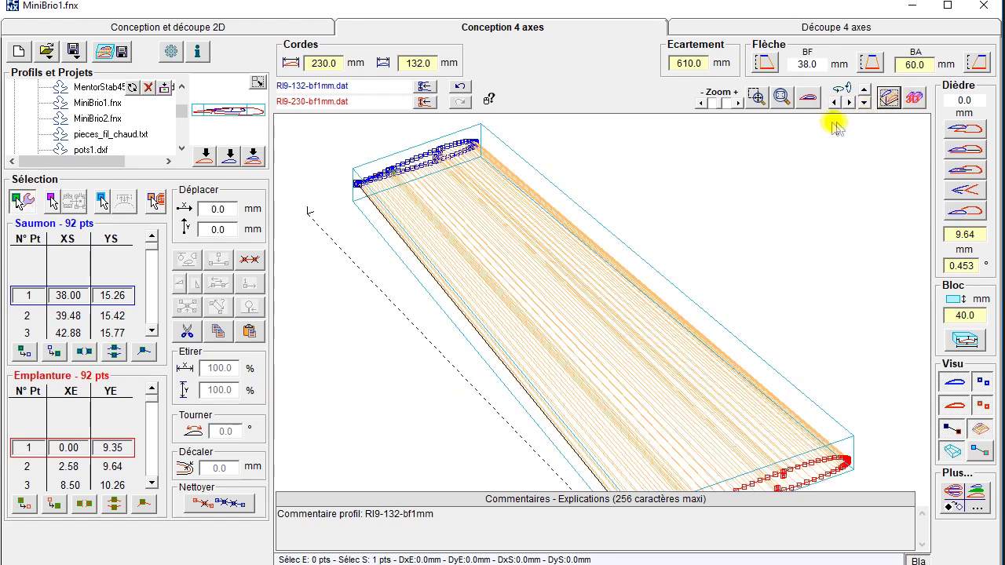
{"action": "left_click", "coordinate": [916, 559]}
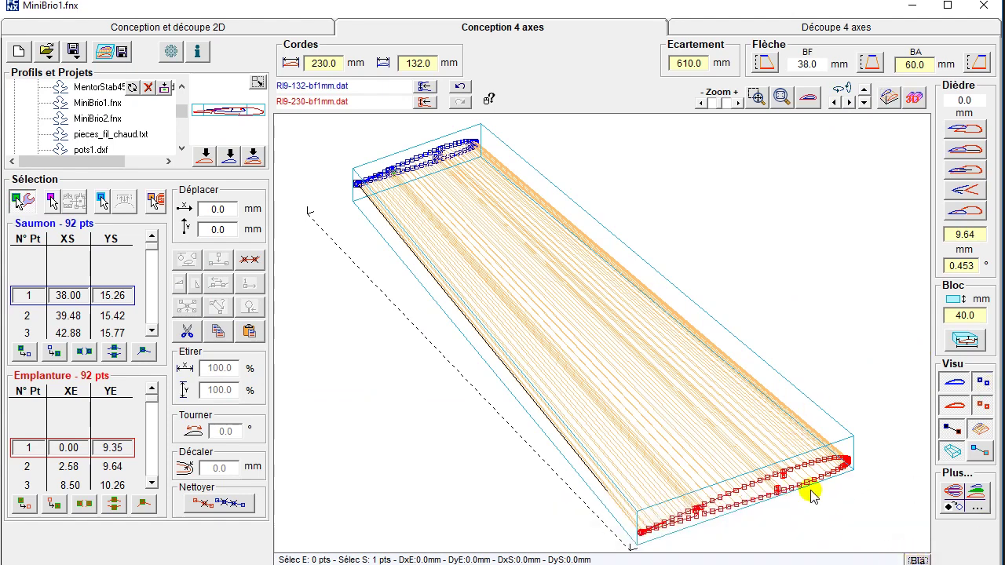
{"action": "left_click", "coordinate": [809, 99]}
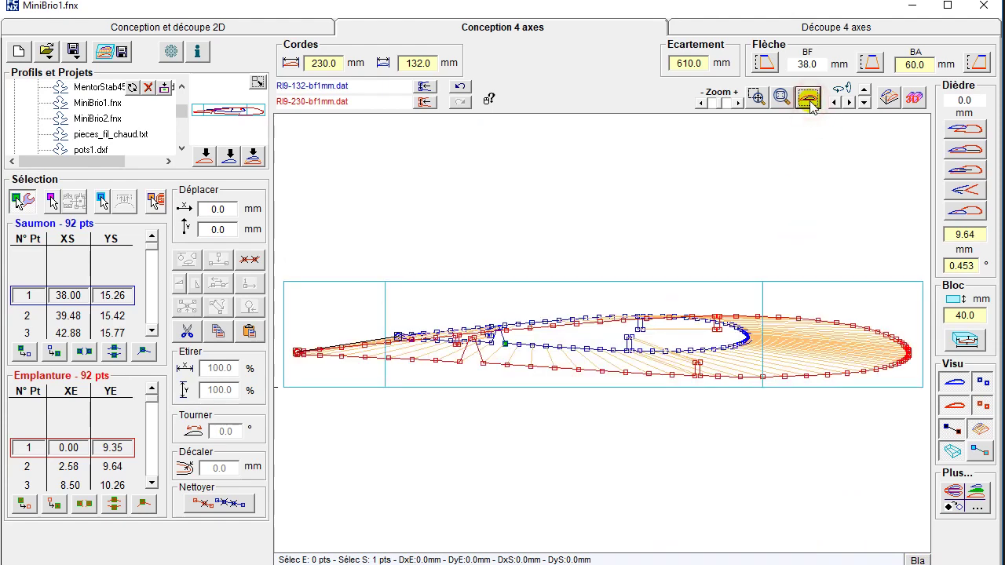
Hide the link lines and the points of both profiles, and view the root and tip outlines one at a time.
{"action": "left_click", "coordinate": [979, 428]}
{"action": "left_click", "coordinate": [981, 405]}
{"action": "left_click", "coordinate": [981, 382]}
{"action": "left_click", "coordinate": [962, 385]}
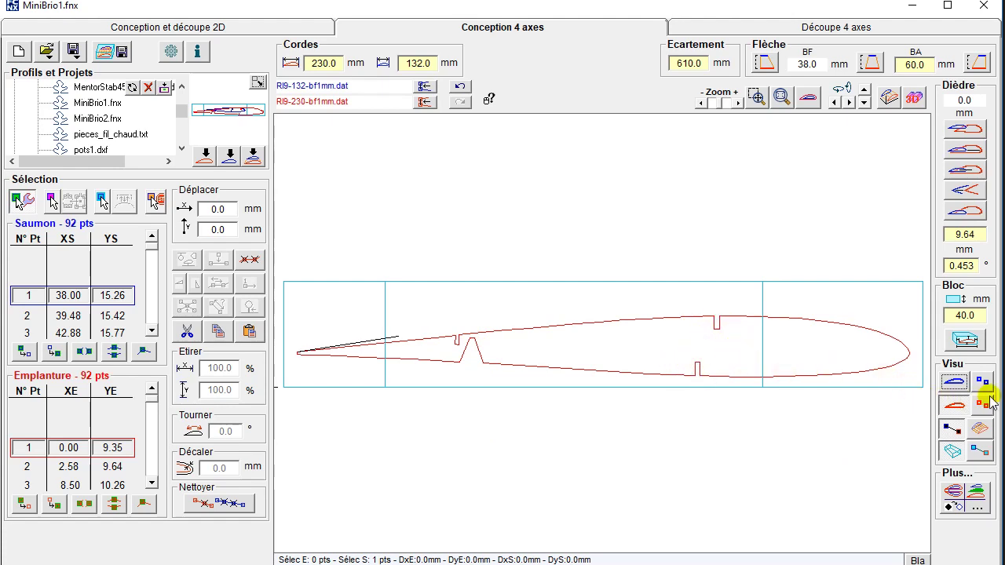
{"action": "left_click", "coordinate": [950, 383]}
{"action": "left_click", "coordinate": [951, 404]}
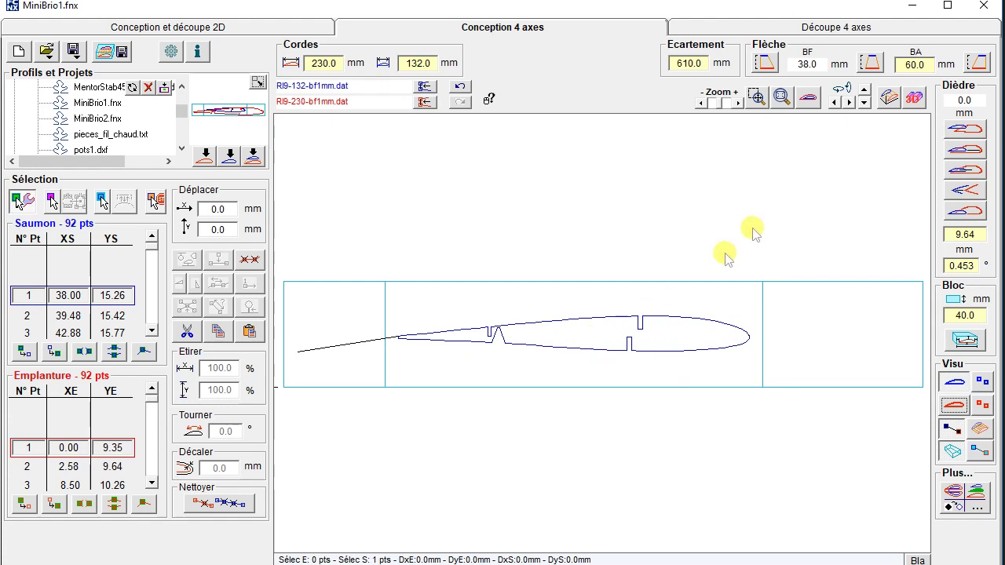
Show the root outline together with the tip outline, without points, in the perspective view of the whole block.
{"action": "left_click", "coordinate": [887, 96]}
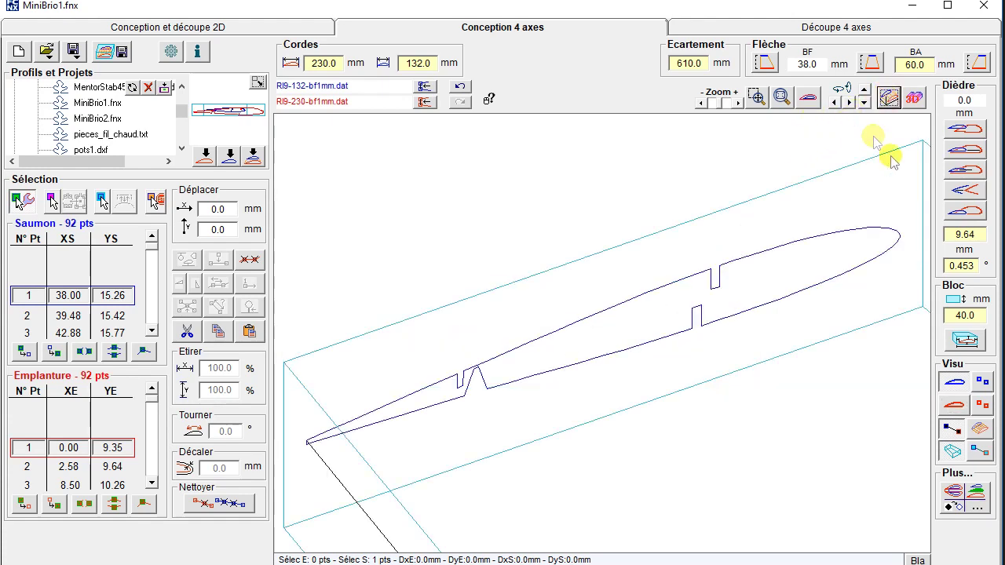
{"action": "left_click", "coordinate": [967, 404]}
{"action": "left_click", "coordinate": [983, 407]}
{"action": "left_click", "coordinate": [983, 384]}
{"action": "left_click", "coordinate": [982, 384]}
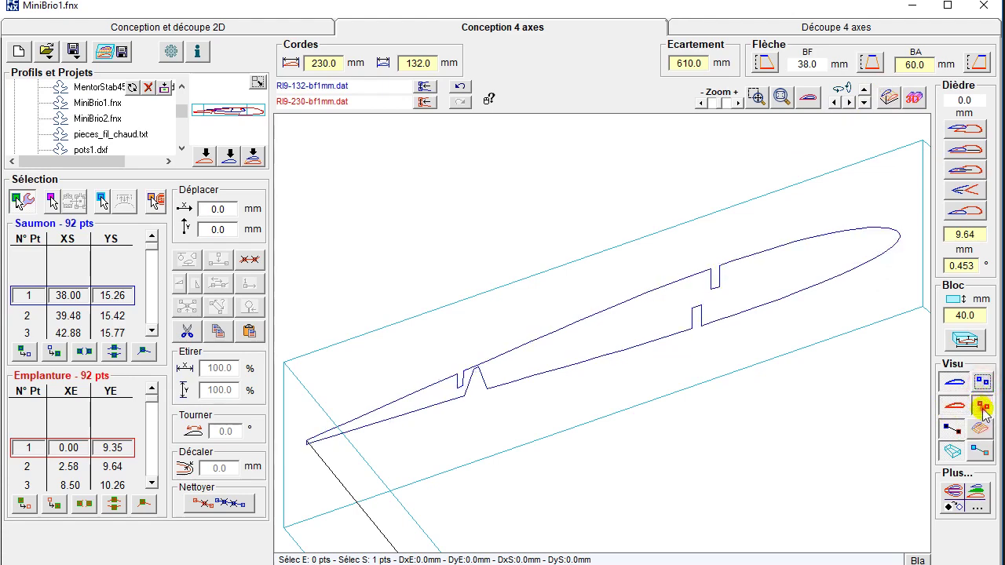
{"action": "left_click", "coordinate": [889, 97]}
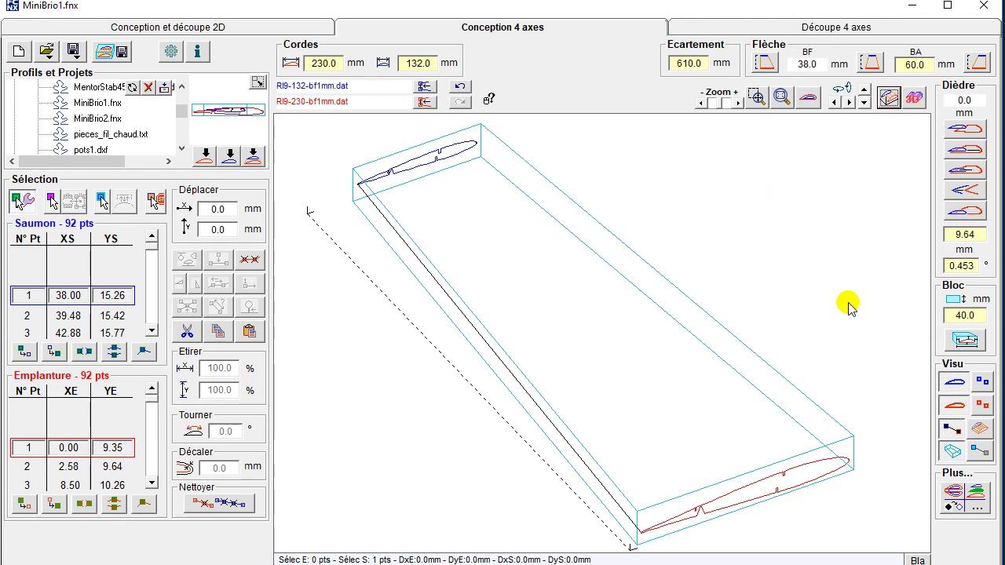
Set the foam block's thickness to 78 mm.
{"action": "double_click", "coordinate": [961, 315]}
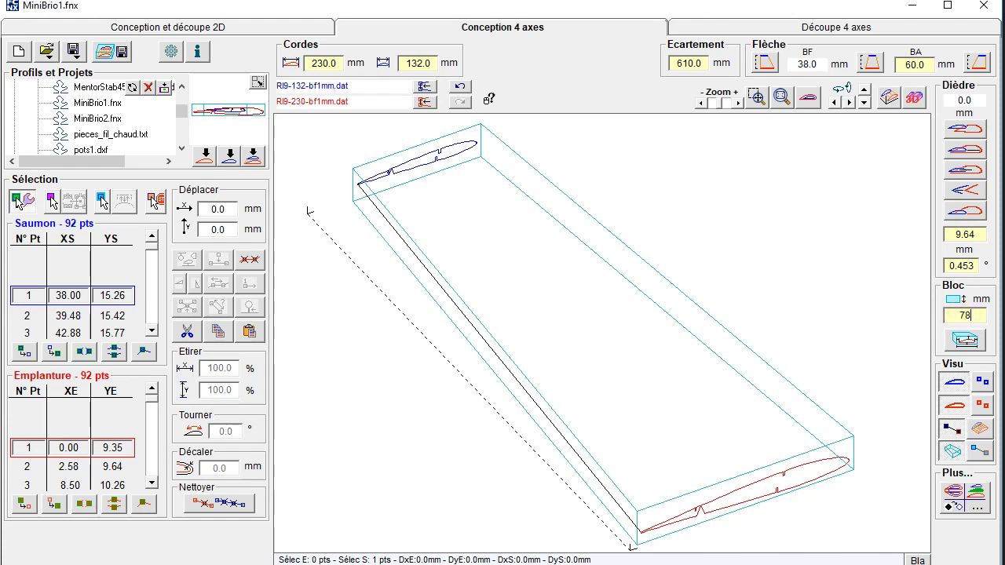
{"action": "key", "text": "Return"}
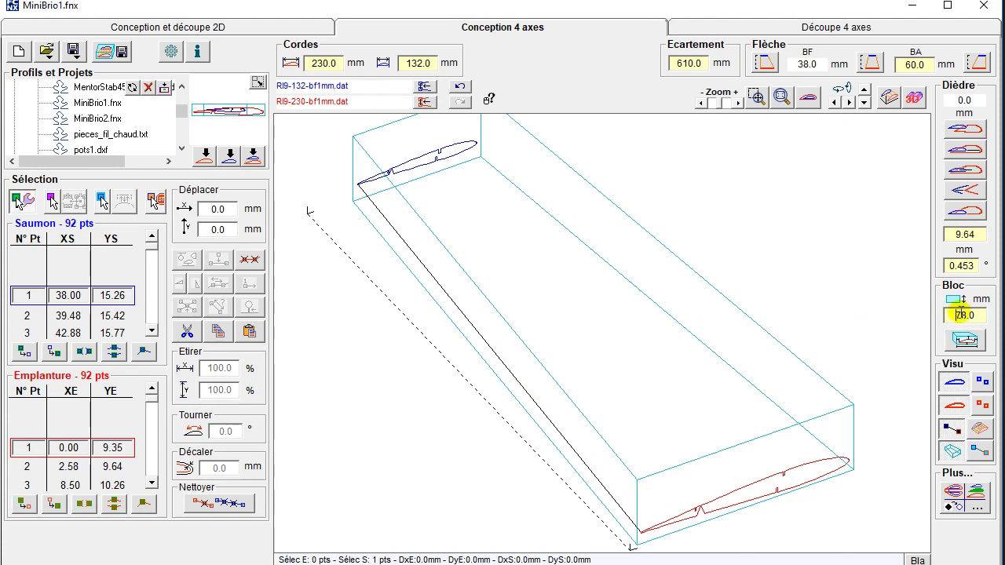
Generate an intermediate profile at 305 mm and make it the new root, keeping only the tip-side half of the panel.
{"action": "left_click", "coordinate": [964, 502]}
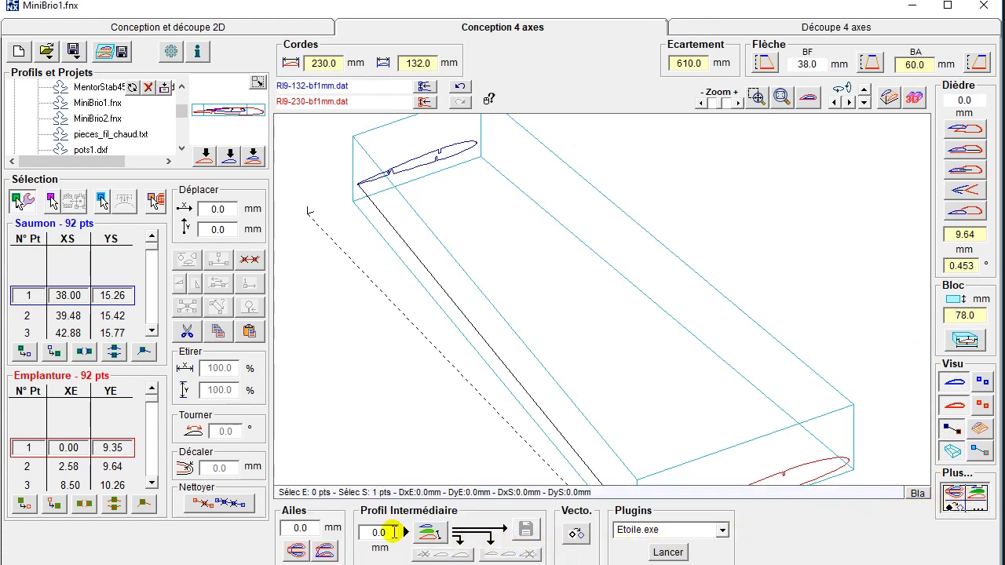
{"action": "double_click", "coordinate": [393, 532]}
{"action": "left_click", "coordinate": [428, 537]}
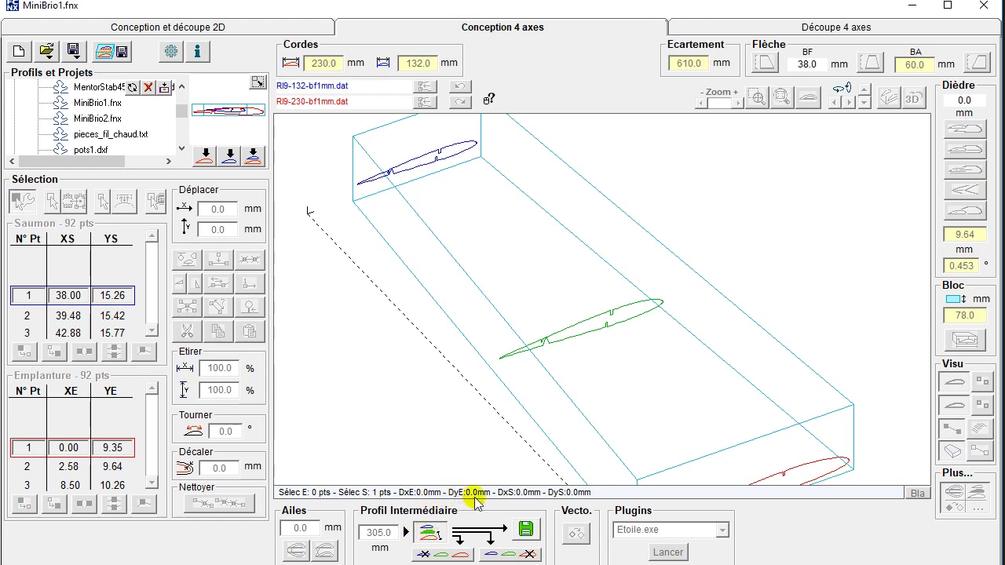
{"action": "left_click", "coordinate": [524, 555]}
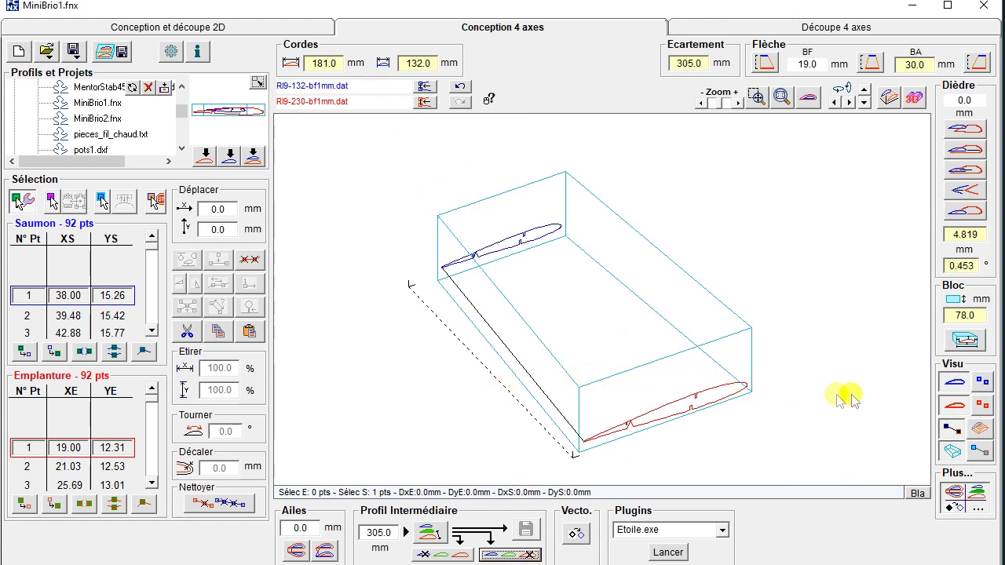
Show the points of both profiles, select all tip and root points, and copy them.
{"action": "left_click", "coordinate": [983, 404]}
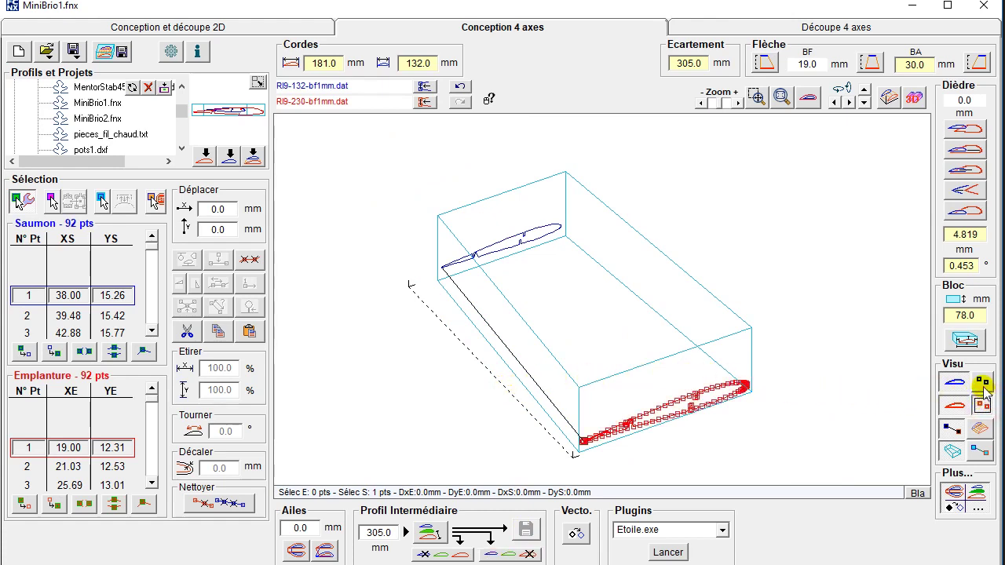
{"action": "left_click", "coordinate": [982, 384]}
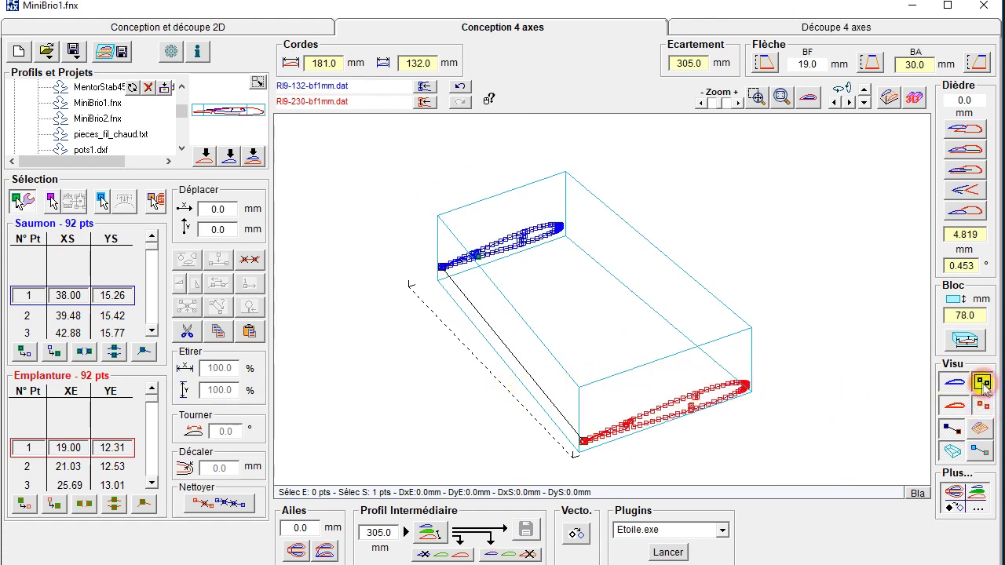
{"action": "left_click", "coordinate": [53, 352]}
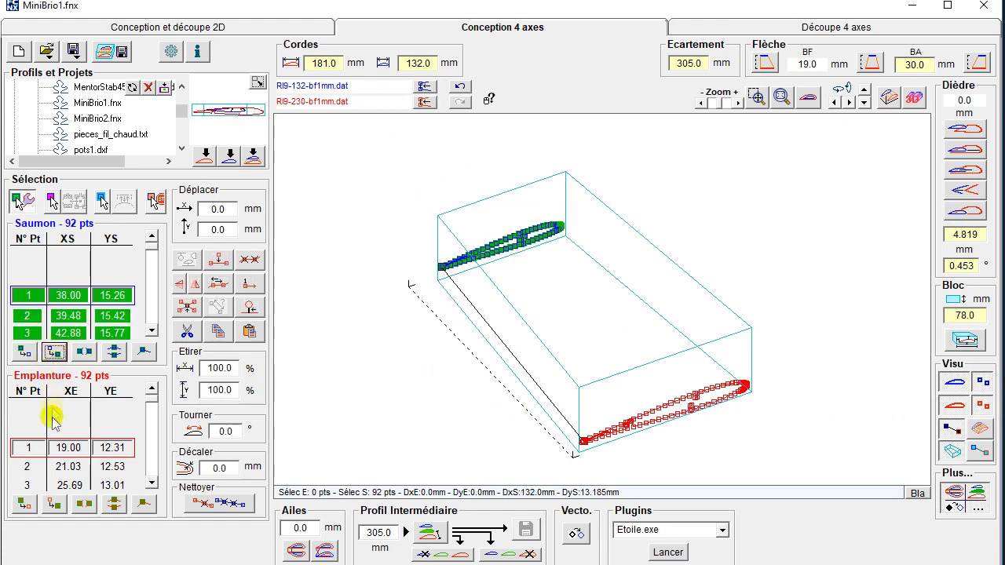
{"action": "left_click", "coordinate": [54, 504]}
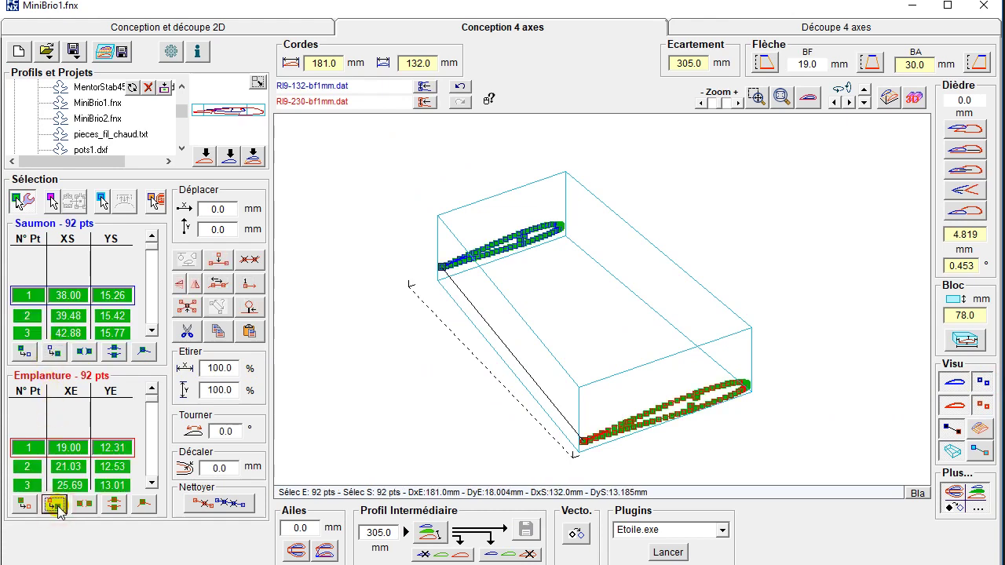
{"action": "left_click", "coordinate": [220, 332]}
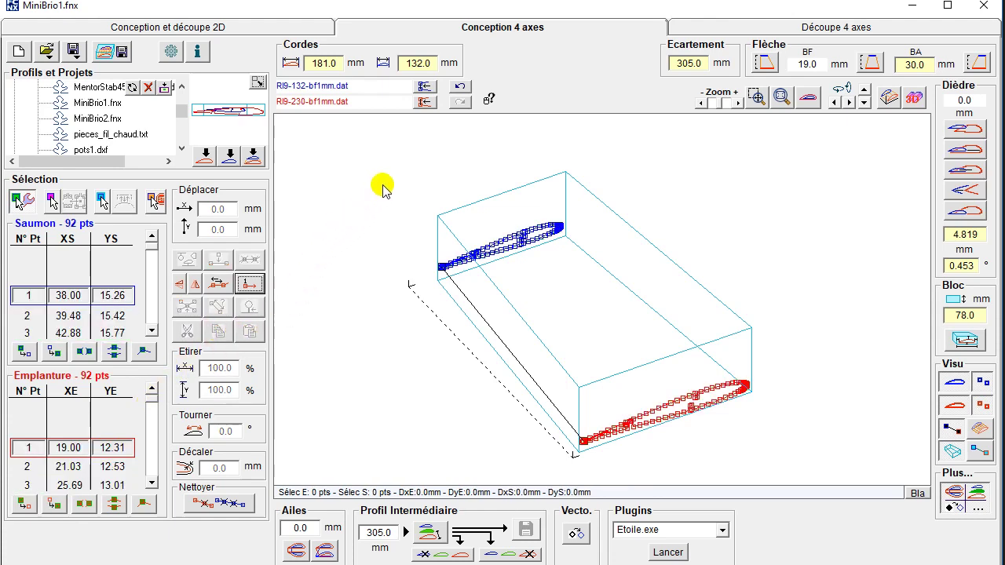
Undo back to the full panel and generate an intermediate profile at 305 mm as the new tip, keeping only the root-side half.
{"action": "left_click", "coordinate": [460, 87]}
{"action": "left_click", "coordinate": [460, 87]}
{"action": "left_click", "coordinate": [460, 88]}
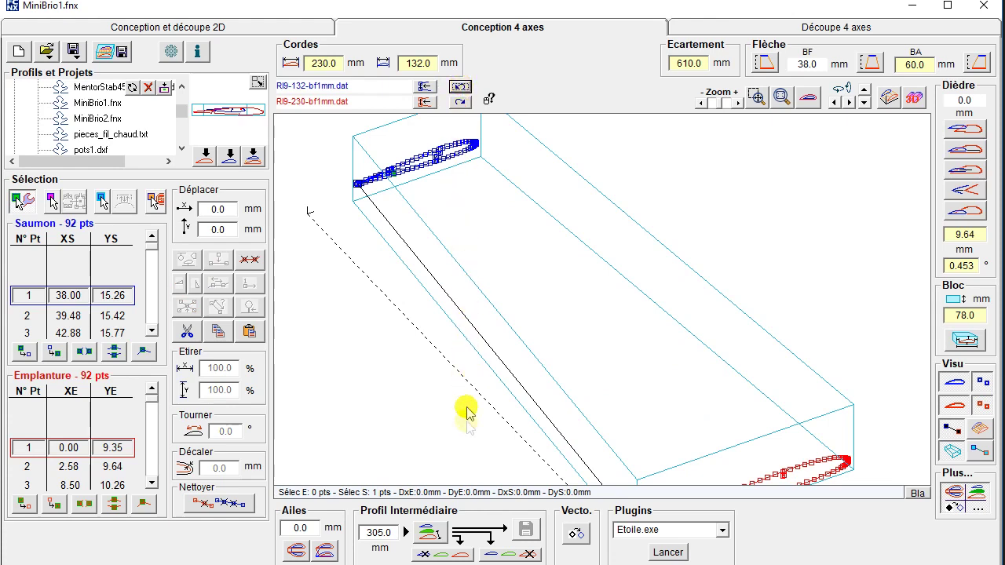
{"action": "left_click", "coordinate": [430, 534]}
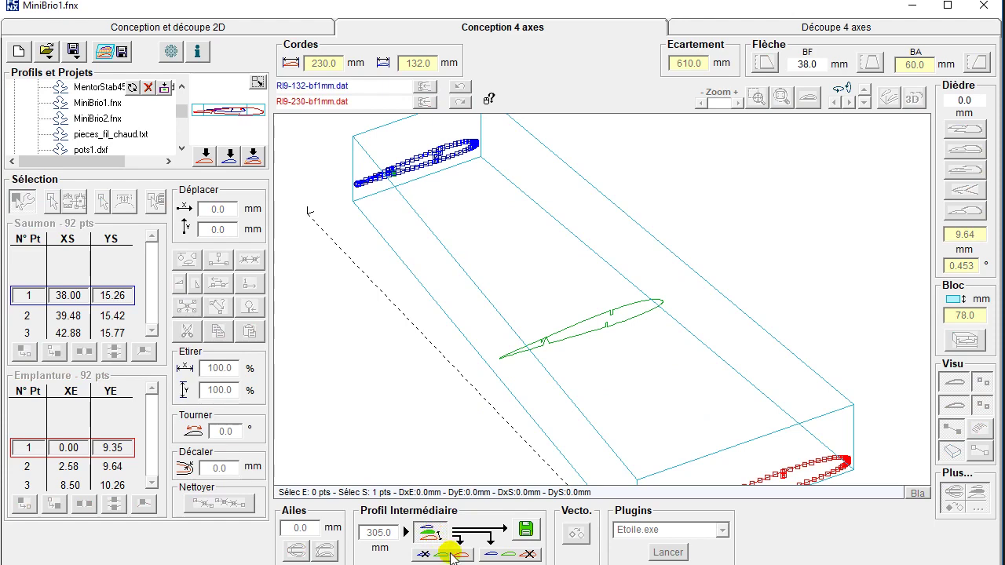
{"action": "left_click", "coordinate": [452, 556]}
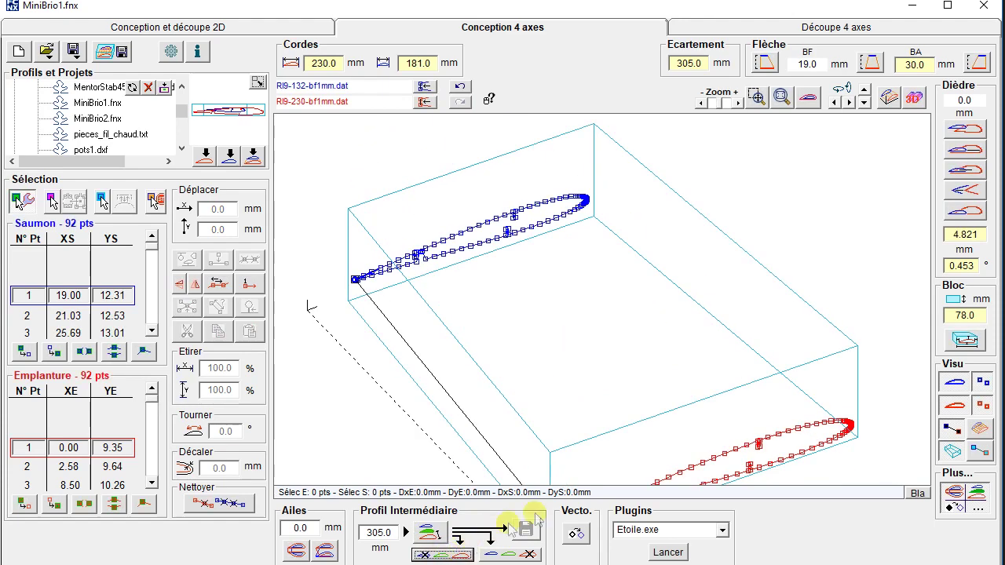
Paste the copied tip-side half-panel profiles at point 1 of both the tip and root profiles.
{"action": "left_click", "coordinate": [964, 498]}
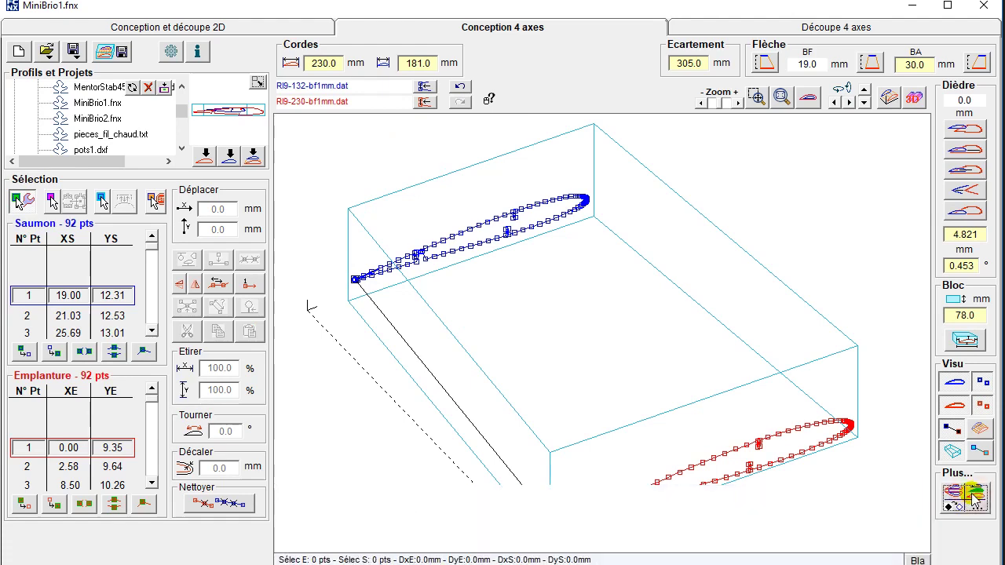
{"action": "left_click", "coordinate": [807, 100]}
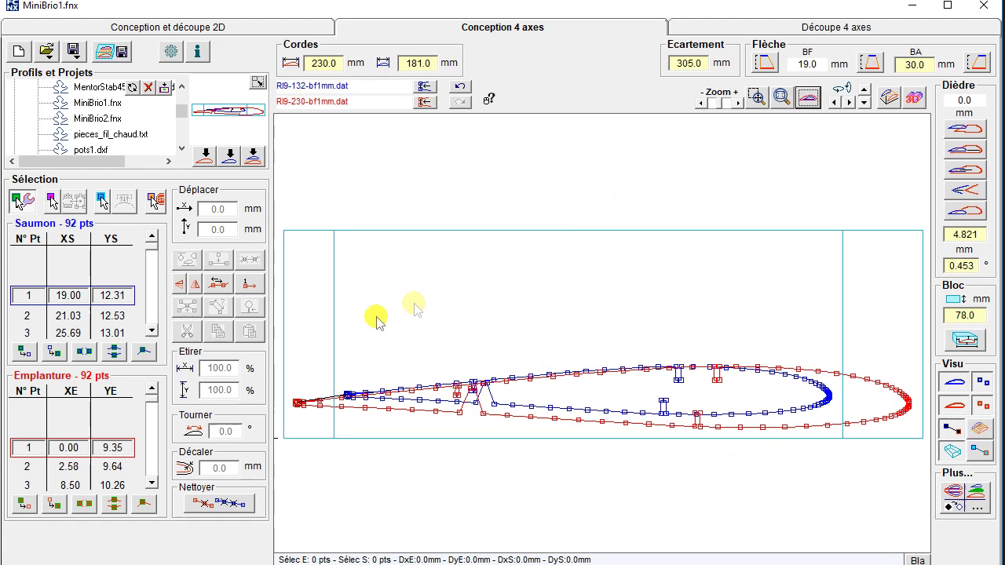
{"action": "left_click", "coordinate": [112, 296]}
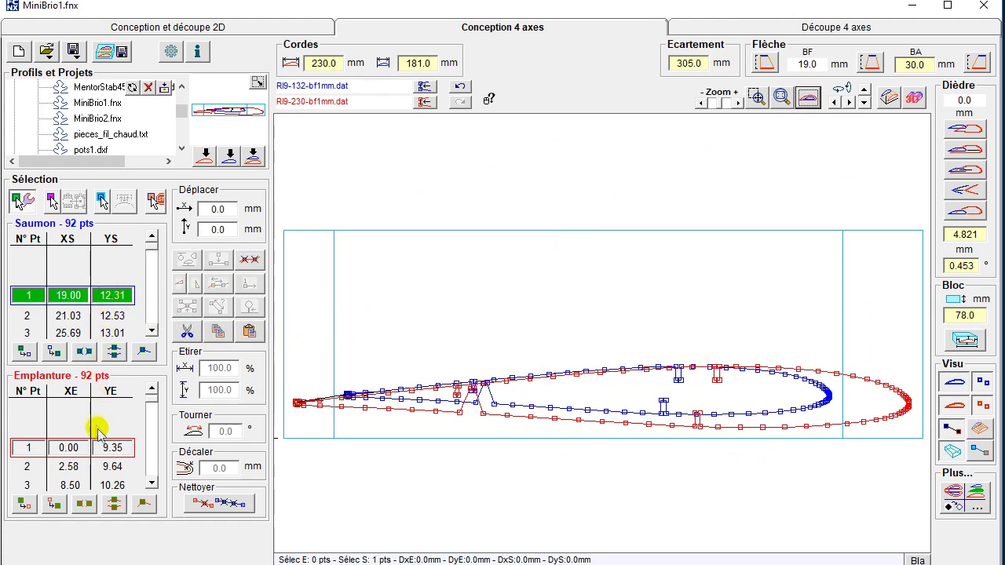
{"action": "left_click", "coordinate": [112, 448]}
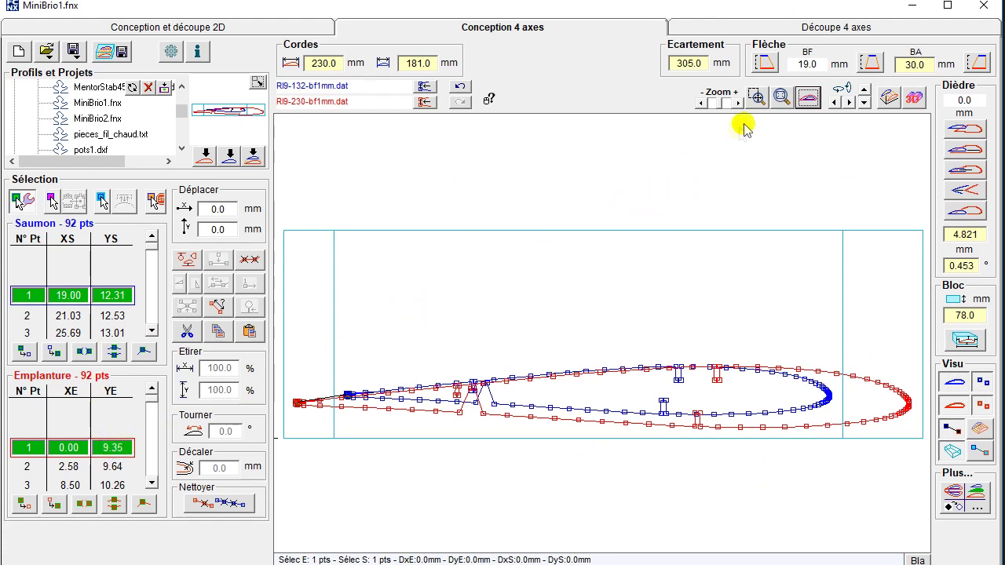
{"action": "left_click", "coordinate": [781, 96]}
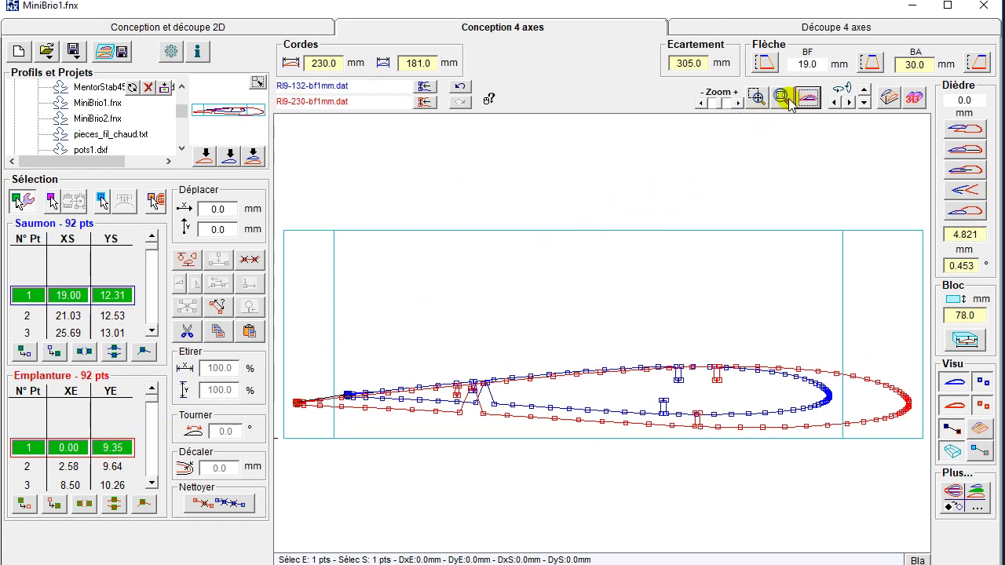
{"action": "left_click", "coordinate": [890, 96]}
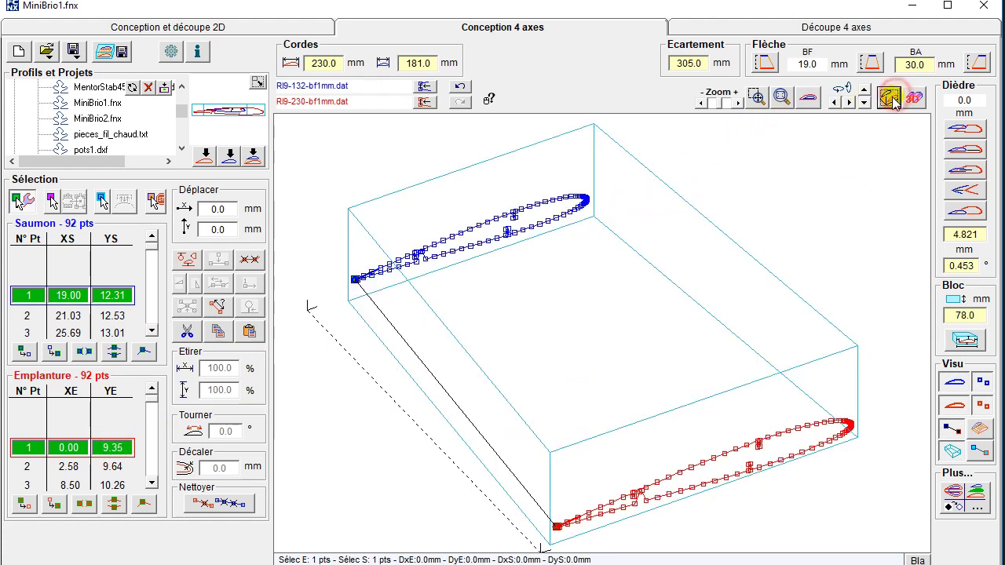
{"action": "left_click", "coordinate": [250, 331]}
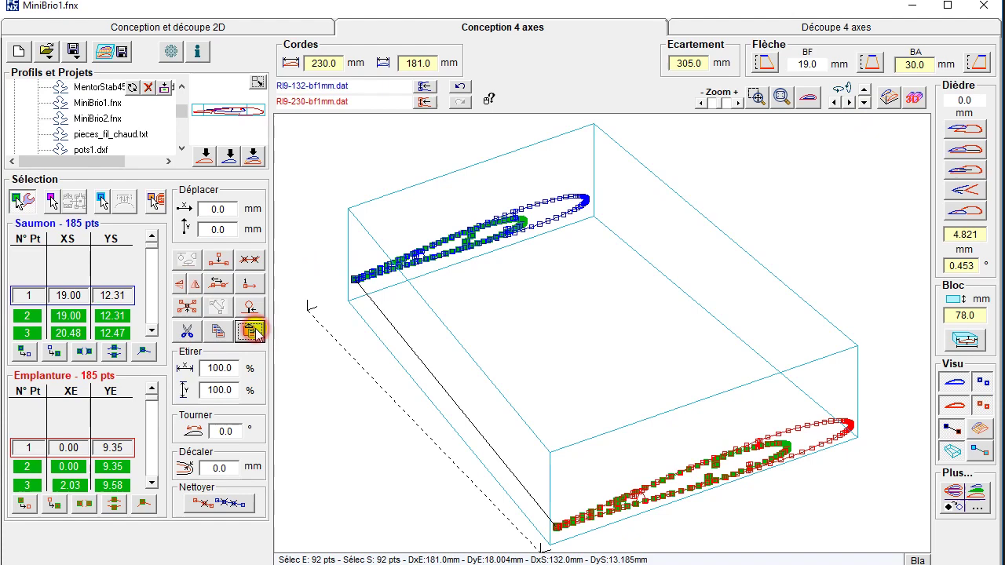
Move the pasted profiles straight up by about 32 mm, above the original ones inside the block.
{"action": "left_click", "coordinate": [554, 336]}
{"action": "left_click_drag", "start_coordinate": [554, 336], "coordinate": [554, 249]}
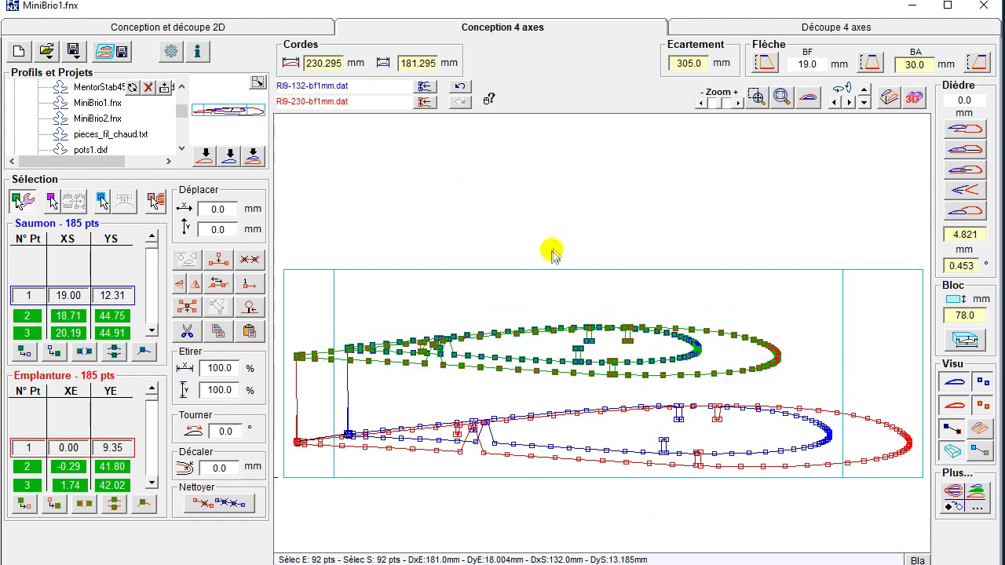
{"action": "left_click", "coordinate": [530, 289]}
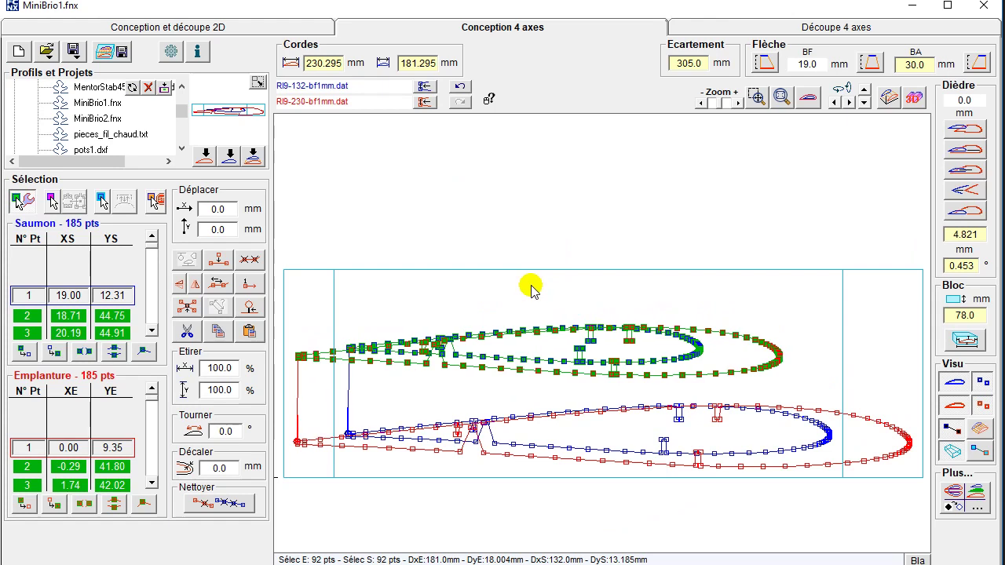
{"action": "left_click_drag", "start_coordinate": [531, 286], "coordinate": [530, 287]}
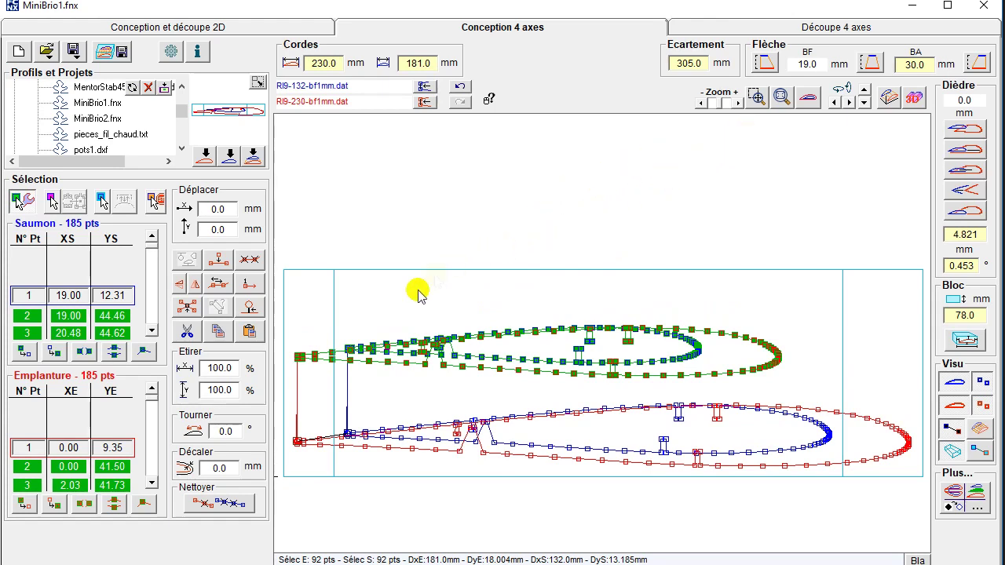
Clear the selection and move point 1 of both profiles straight up by about 15 mm, between the two stacked half-panels.
{"action": "left_click", "coordinate": [55, 353]}
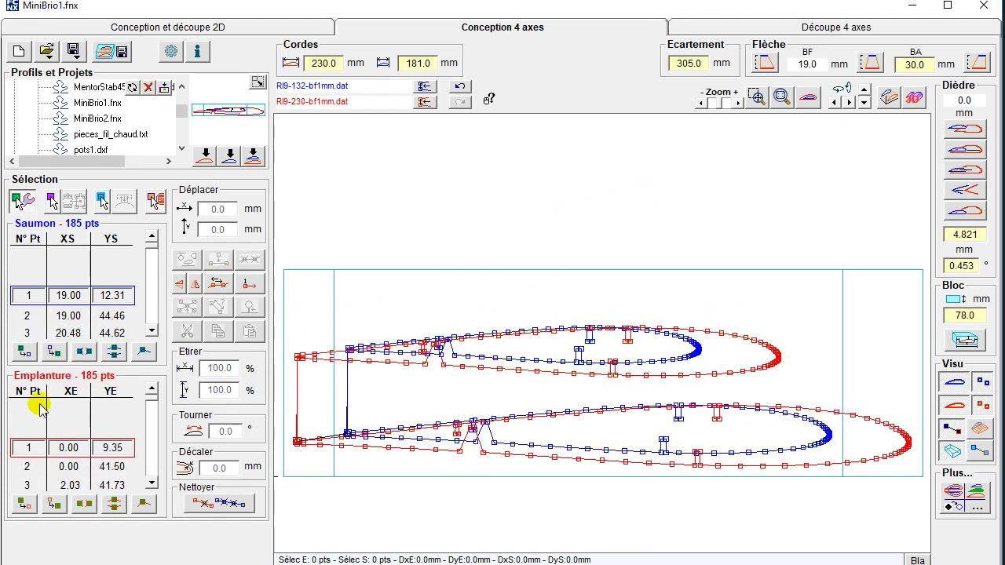
{"action": "left_click", "coordinate": [31, 295]}
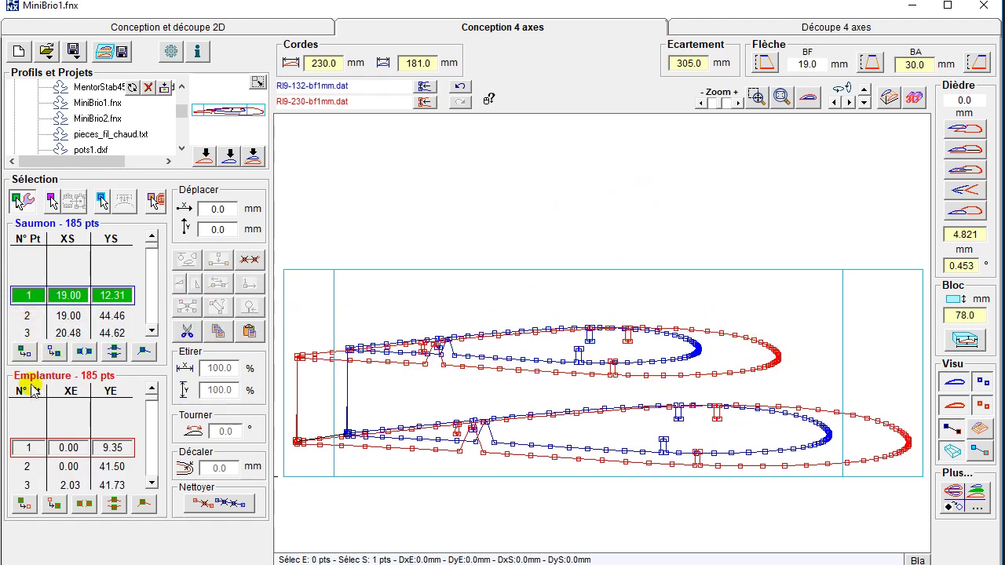
{"action": "left_click", "coordinate": [29, 447]}
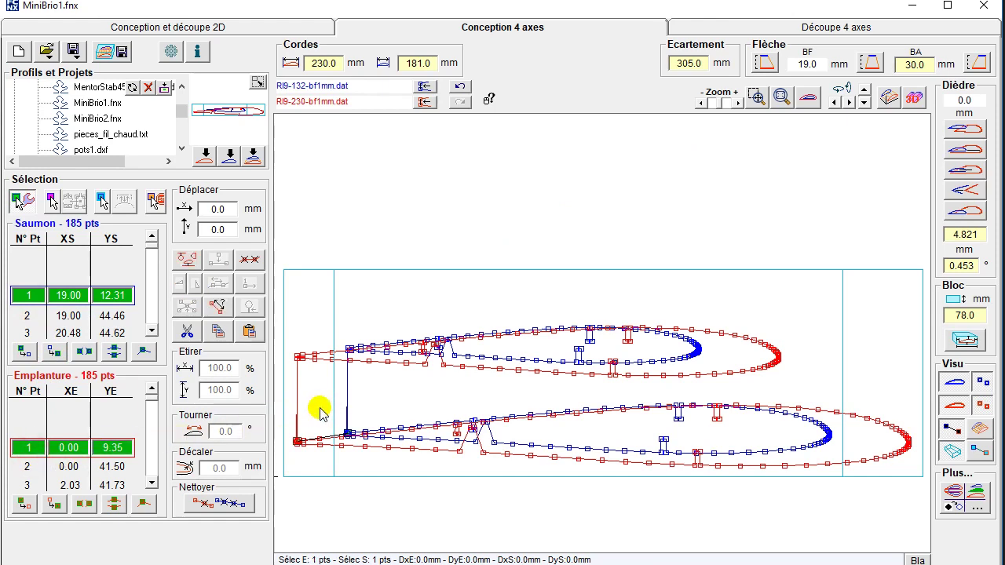
{"action": "left_click_drag", "start_coordinate": [320, 409], "coordinate": [320, 404]}
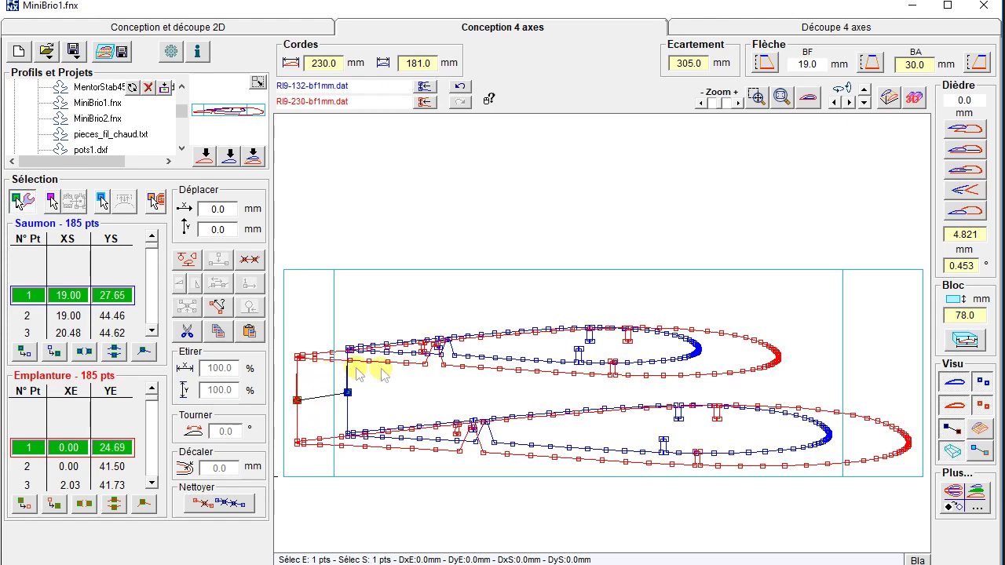
Hide the points of both profiles and show the stacked half-panels in the perspective view.
{"action": "left_click", "coordinate": [985, 405]}
{"action": "left_click", "coordinate": [982, 382]}
{"action": "left_click", "coordinate": [888, 96]}
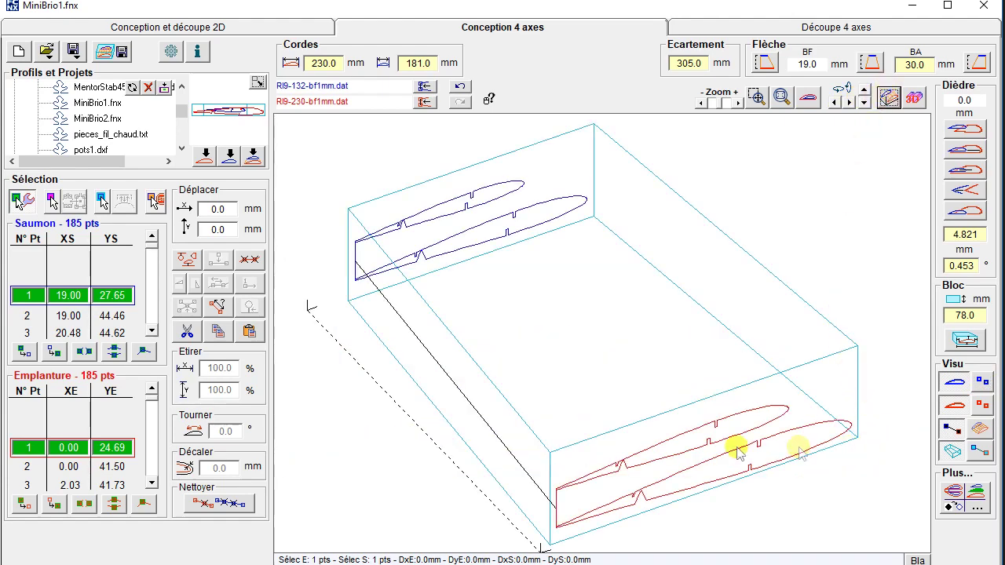
Step through the tip points from 1 to 185 to check their links with the root points around both stacked half-panels.
{"action": "left_click", "coordinate": [153, 334]}
{"action": "left_click", "coordinate": [154, 334]}
{"action": "left_click", "coordinate": [153, 334]}
{"action": "left_click", "coordinate": [153, 334]}
{"action": "left_click", "coordinate": [153, 333]}
{"action": "left_click", "coordinate": [153, 333]}
{"action": "left_click", "coordinate": [153, 334]}
{"action": "left_click", "coordinate": [153, 332]}
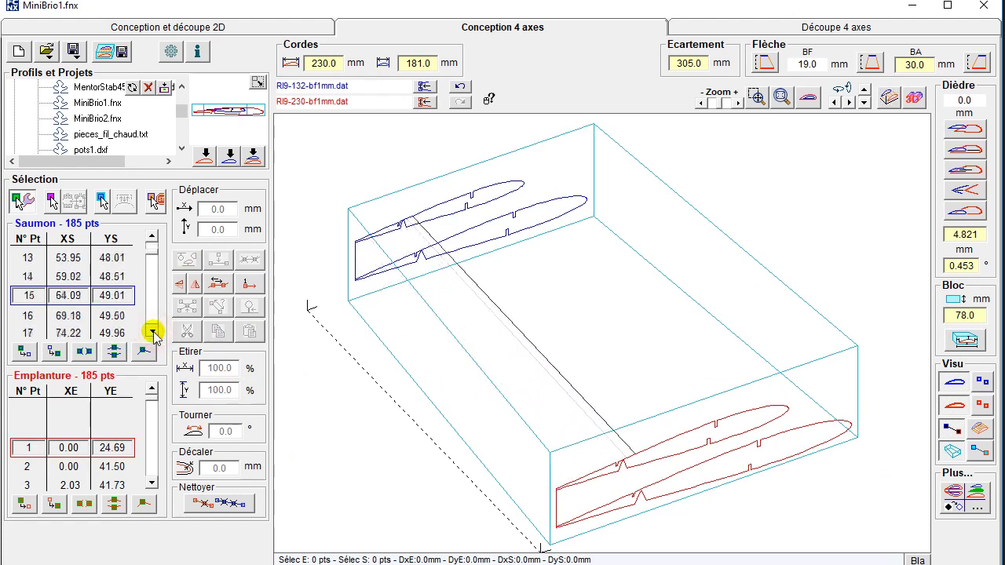
{"action": "left_click", "coordinate": [153, 332]}
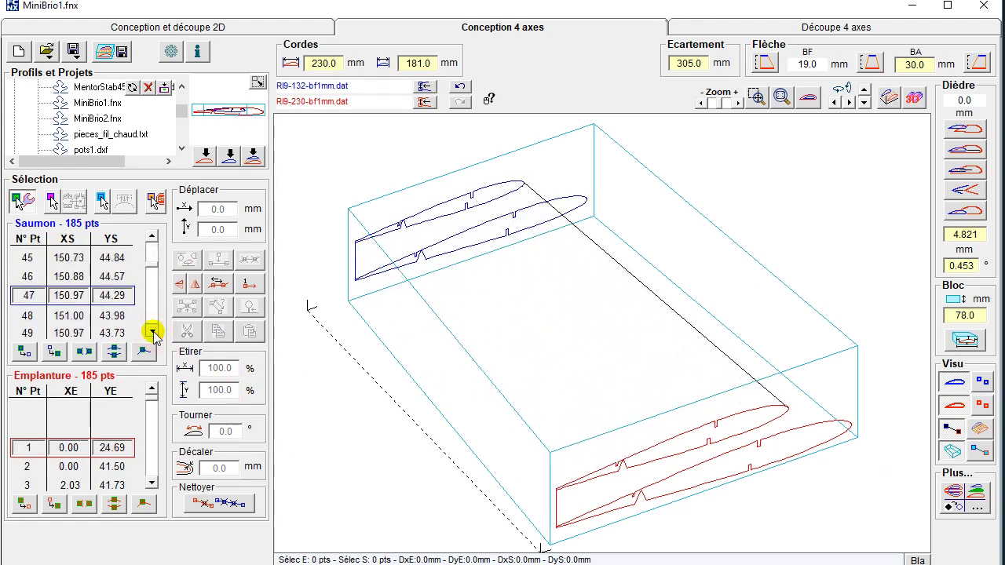
{"action": "left_click", "coordinate": [153, 332]}
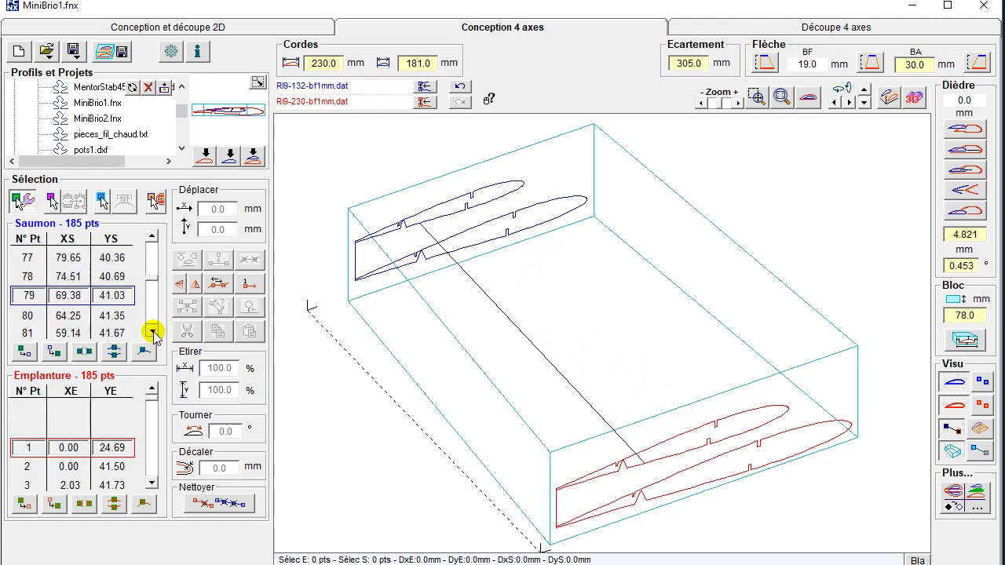
{"action": "left_click", "coordinate": [153, 332]}
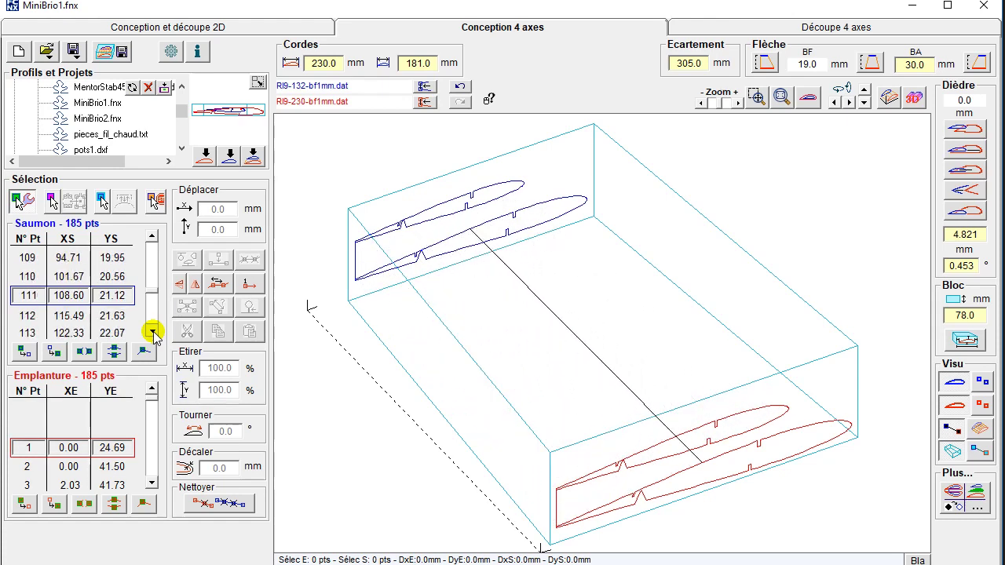
{"action": "left_click", "coordinate": [153, 332]}
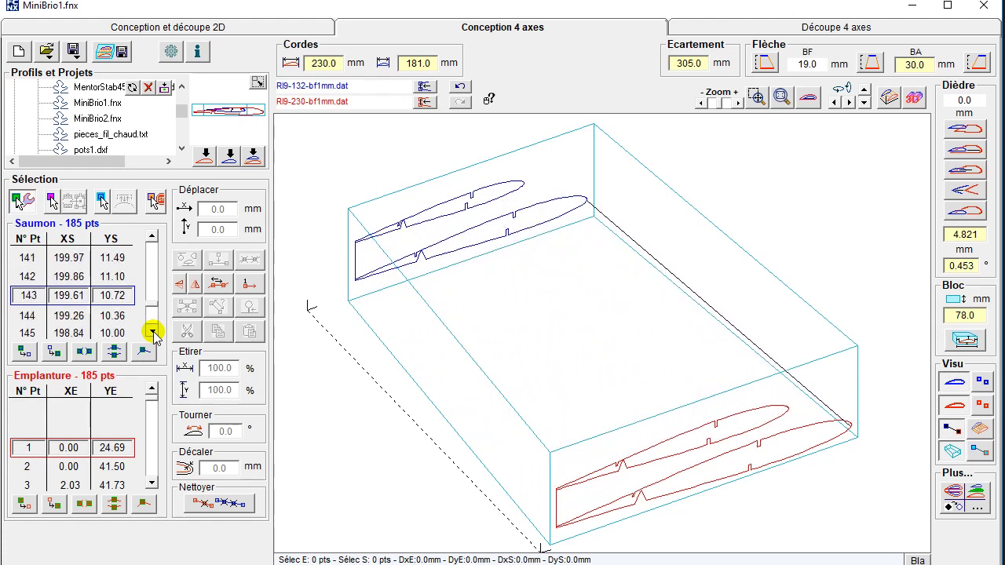
{"action": "left_click", "coordinate": [153, 332]}
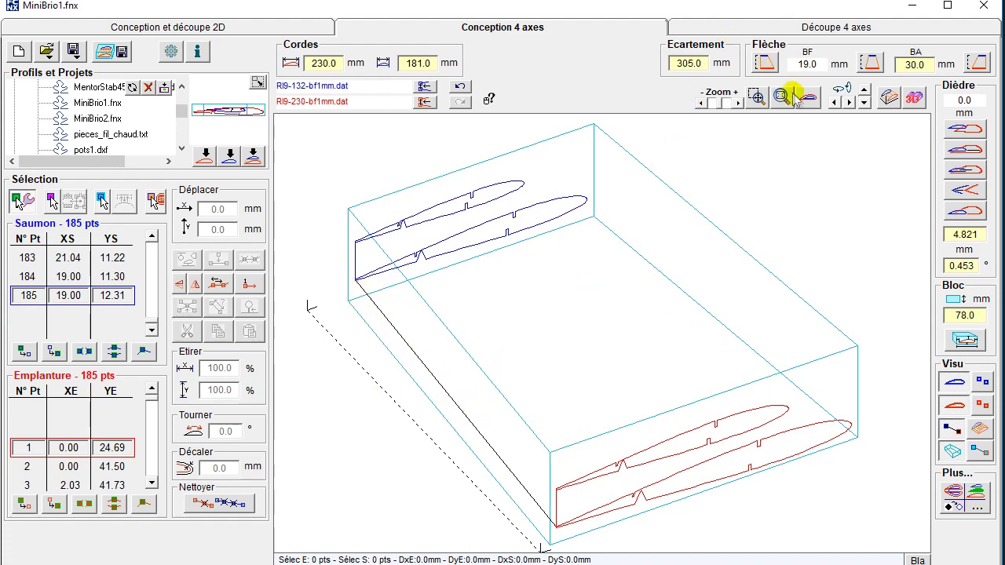
Examine the lower half-panel's trailing edge closely in the profile view, checking the links at tip points 184 and 185.
{"action": "left_click", "coordinate": [807, 96]}
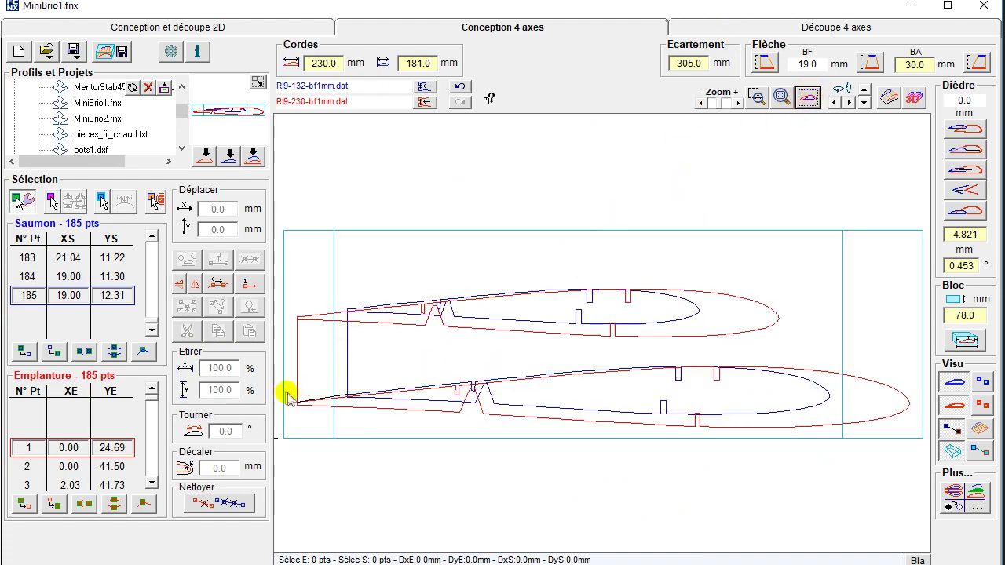
{"action": "left_click_drag", "start_coordinate": [280, 385], "coordinate": [357, 415]}
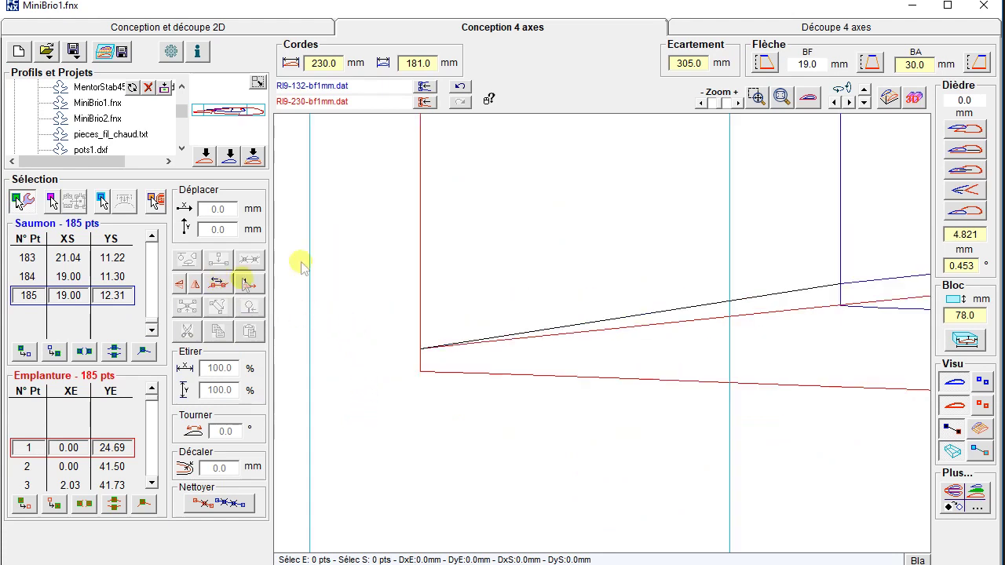
{"action": "left_click", "coordinate": [701, 104]}
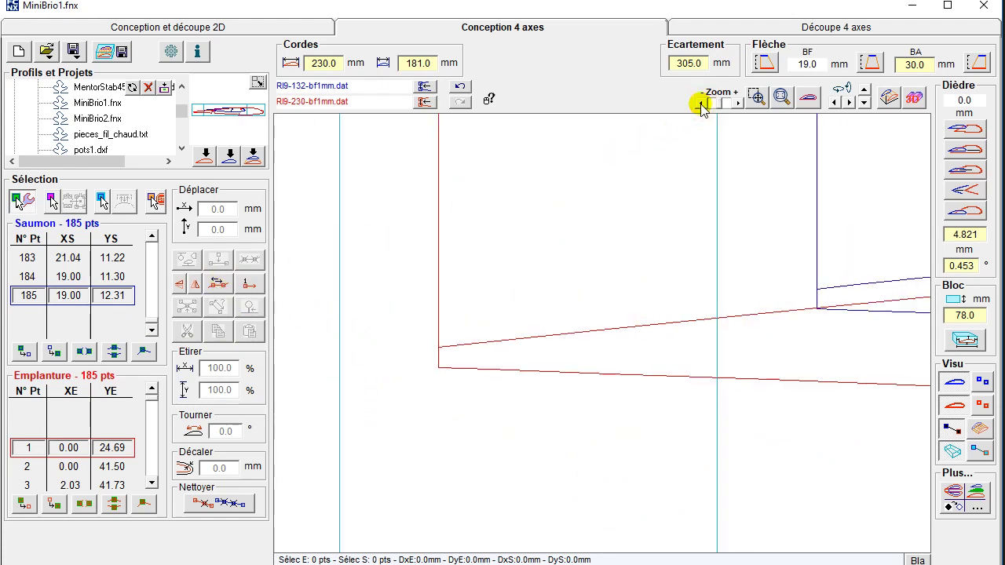
{"action": "left_click", "coordinate": [737, 102]}
{"action": "left_click", "coordinate": [738, 102]}
{"action": "left_click", "coordinate": [738, 102]}
{"action": "left_click", "coordinate": [701, 104]}
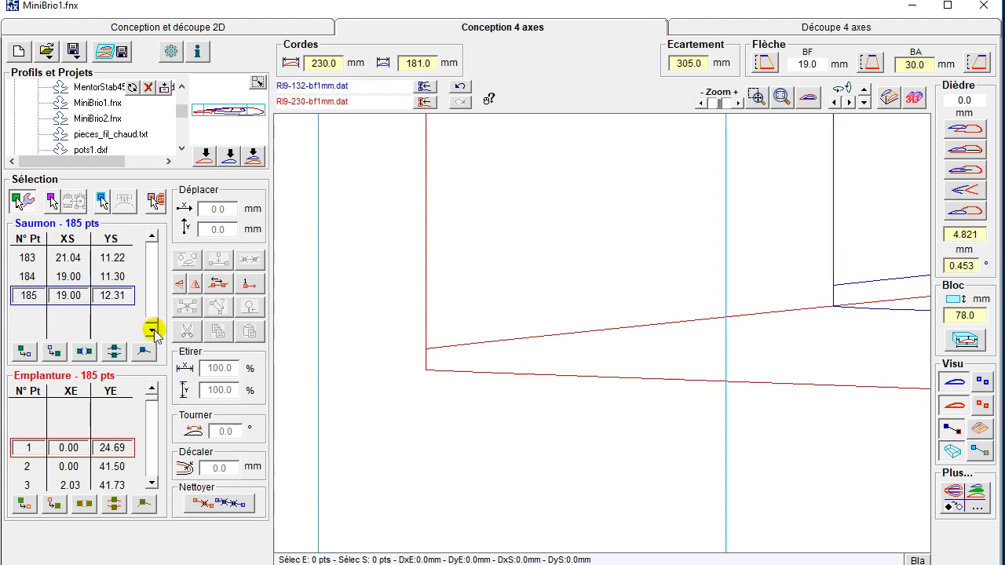
{"action": "left_click", "coordinate": [152, 236]}
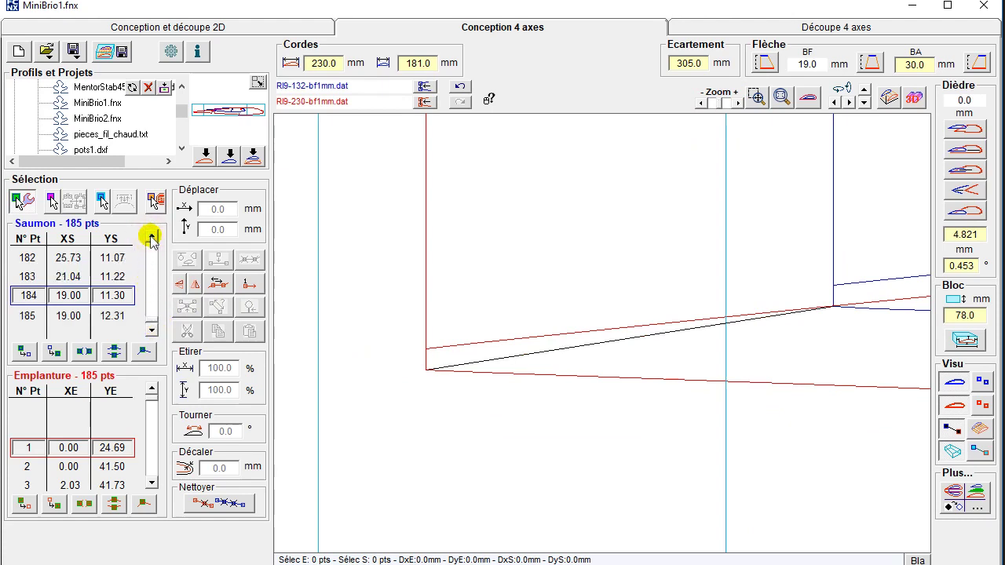
{"action": "left_click", "coordinate": [151, 330]}
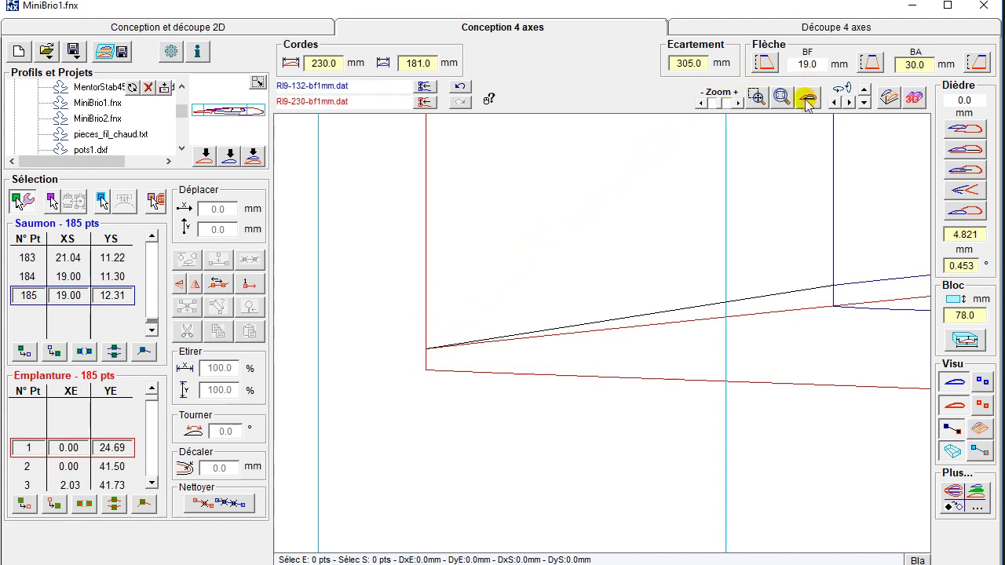
Open the position-in-block settings in profile view, apply 10 mm automatic margins and make the foam block rectangular.
{"action": "left_click", "coordinate": [781, 97]}
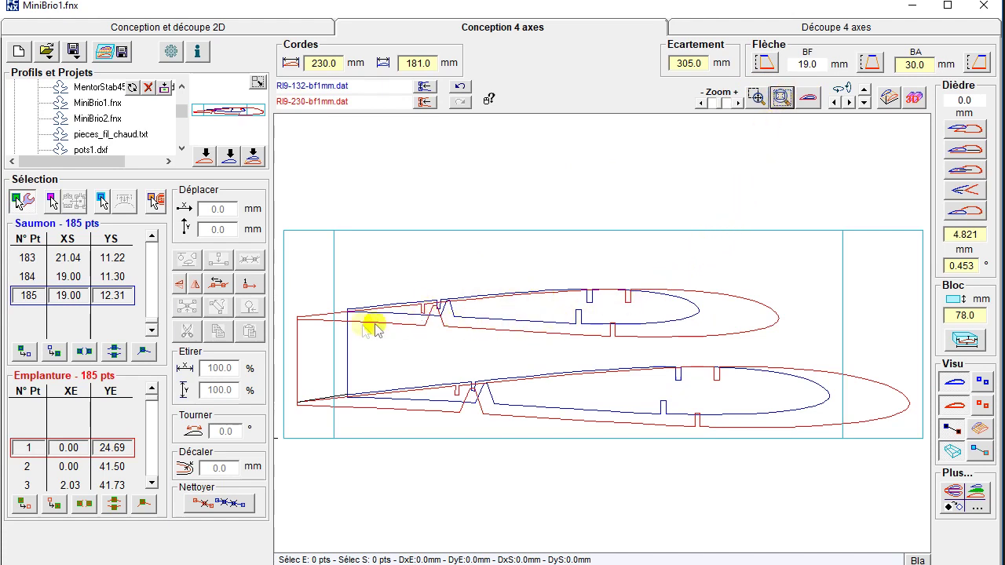
{"action": "left_click", "coordinate": [965, 342]}
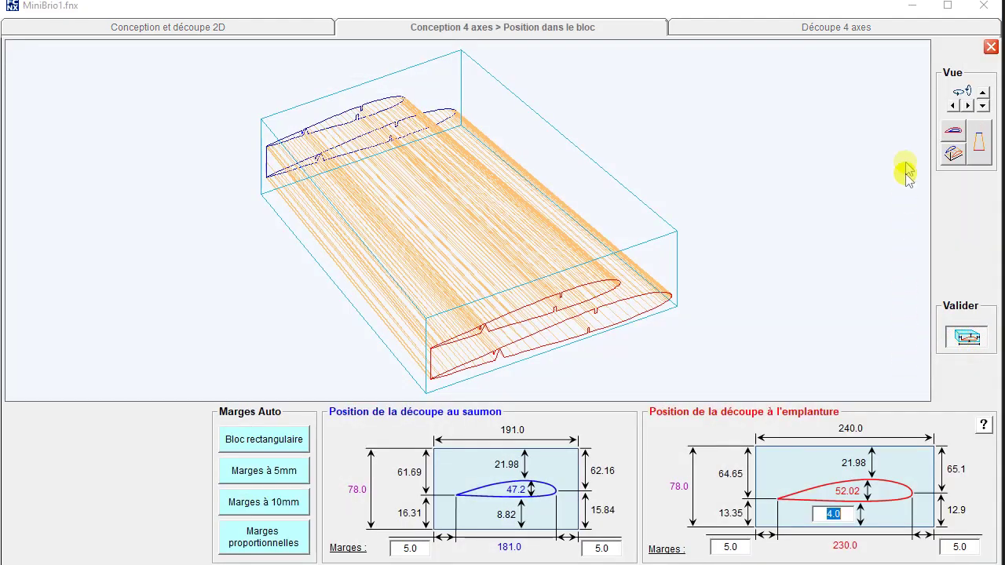
{"action": "left_click", "coordinate": [949, 130]}
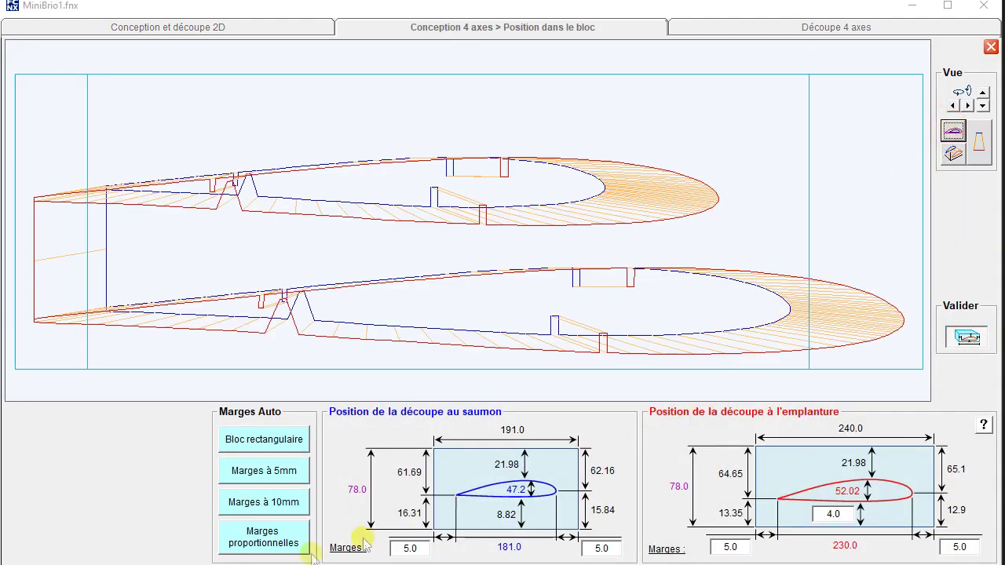
{"action": "left_click", "coordinate": [264, 502]}
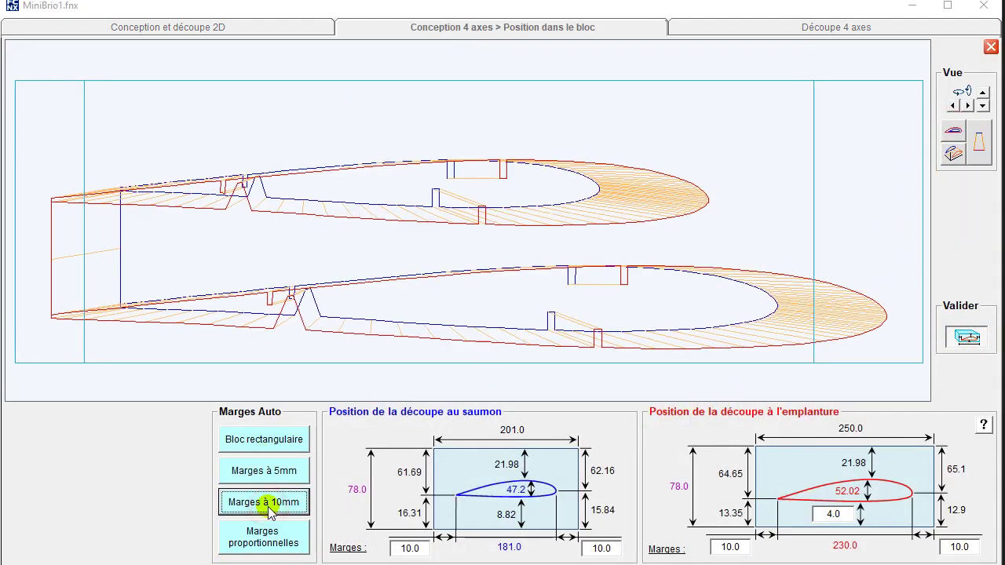
{"action": "left_click", "coordinate": [264, 443]}
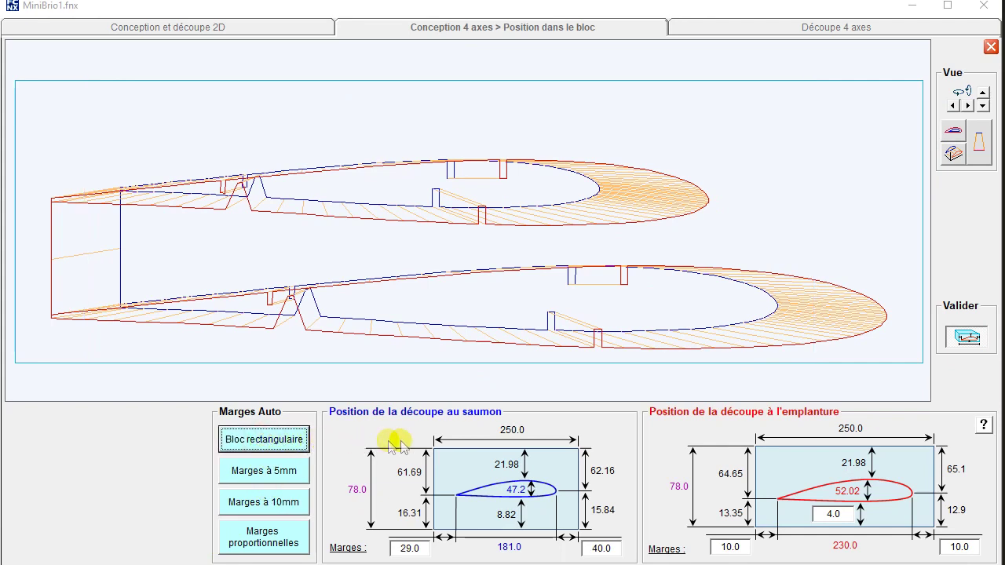
Set the root cut's height above the block's underside to 12 mm, check the block in perspective and validate the position.
{"action": "double_click", "coordinate": [834, 514]}
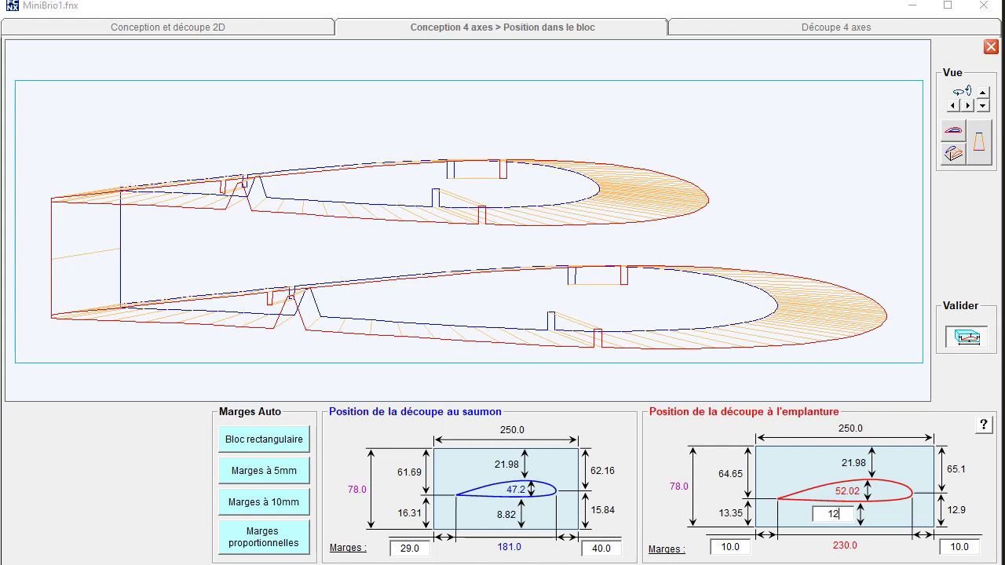
{"action": "type", "text": "12"}
{"action": "key", "text": "Return"}
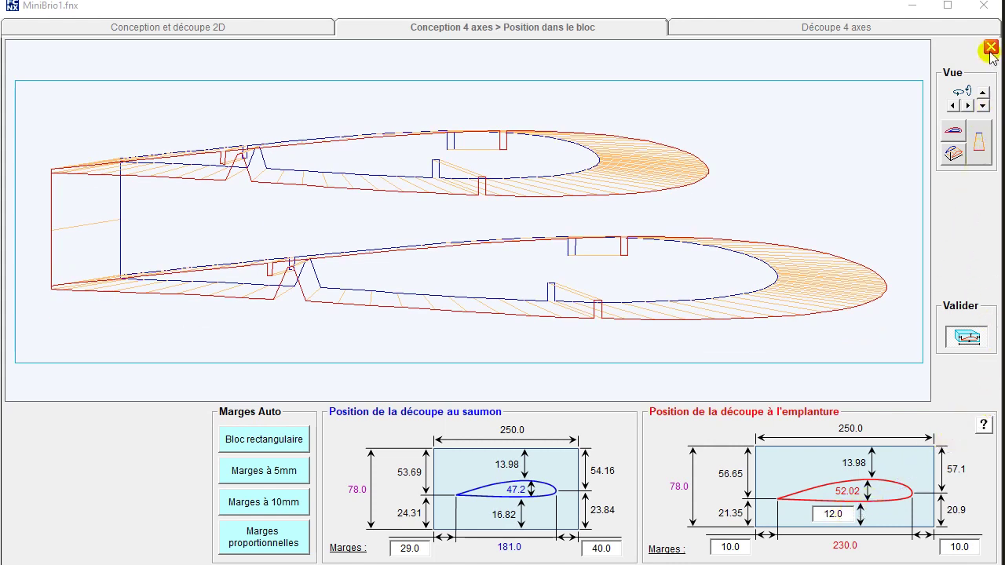
{"action": "left_click_drag", "start_coordinate": [192, 192], "coordinate": [303, 229]}
{"action": "left_click_drag", "start_coordinate": [335, 242], "coordinate": [478, 269]}
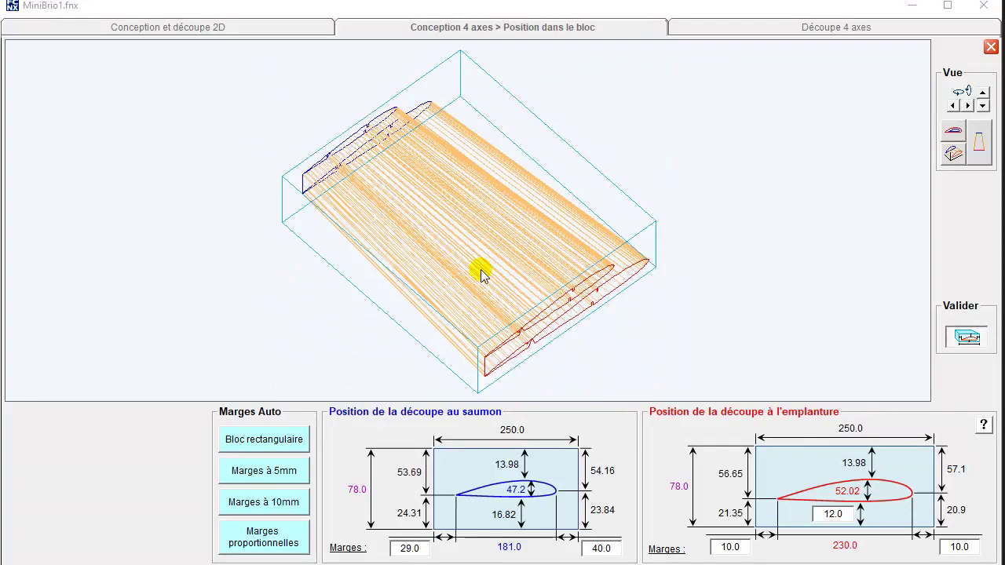
{"action": "left_click", "coordinate": [967, 337]}
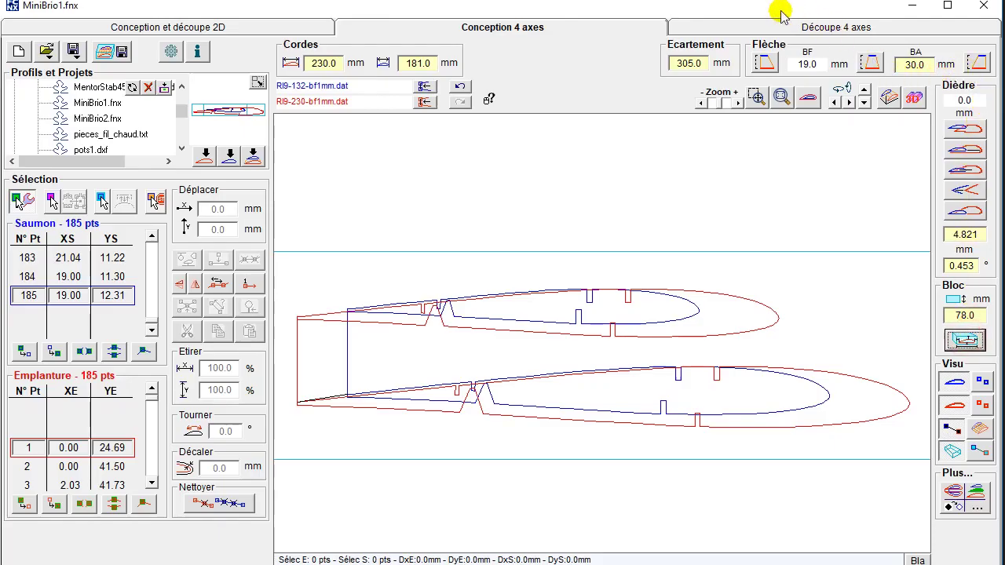
Open the 4-axis cutting page, compare the Simple and Variable wire-offset algorithms at the spar slots, and keep Variable.
{"action": "left_click", "coordinate": [767, 33]}
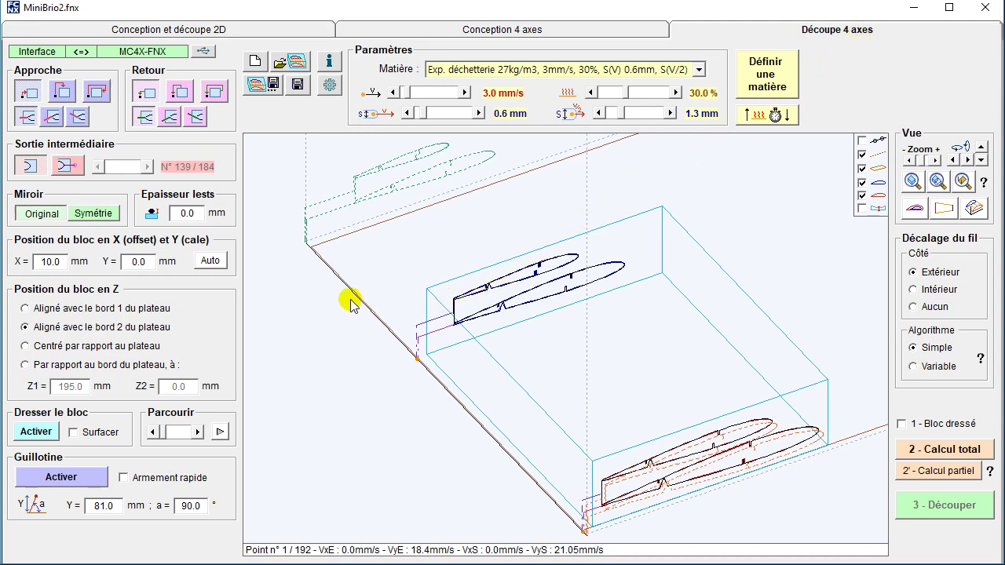
{"action": "left_click", "coordinate": [916, 209]}
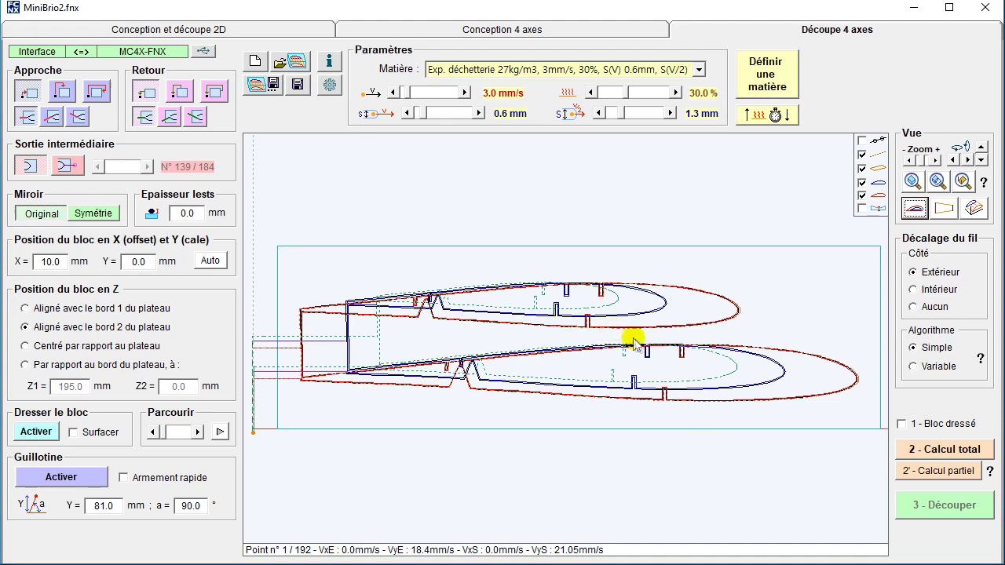
{"action": "left_click_drag", "start_coordinate": [669, 351], "coordinate": [566, 346]}
{"action": "scroll", "coordinate": [567, 343], "scroll_direction": "up", "scroll_amount": 5}
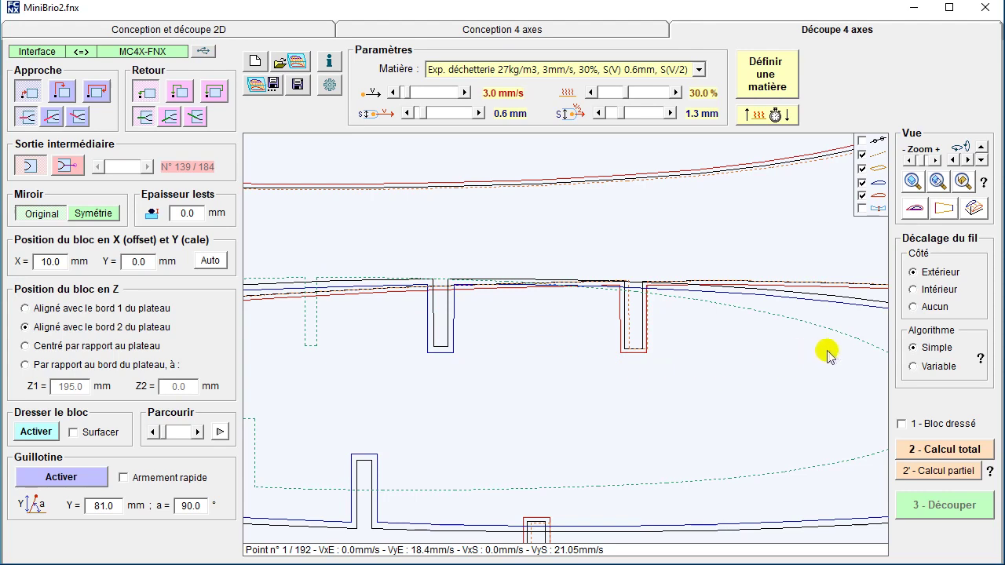
{"action": "left_click", "coordinate": [913, 367]}
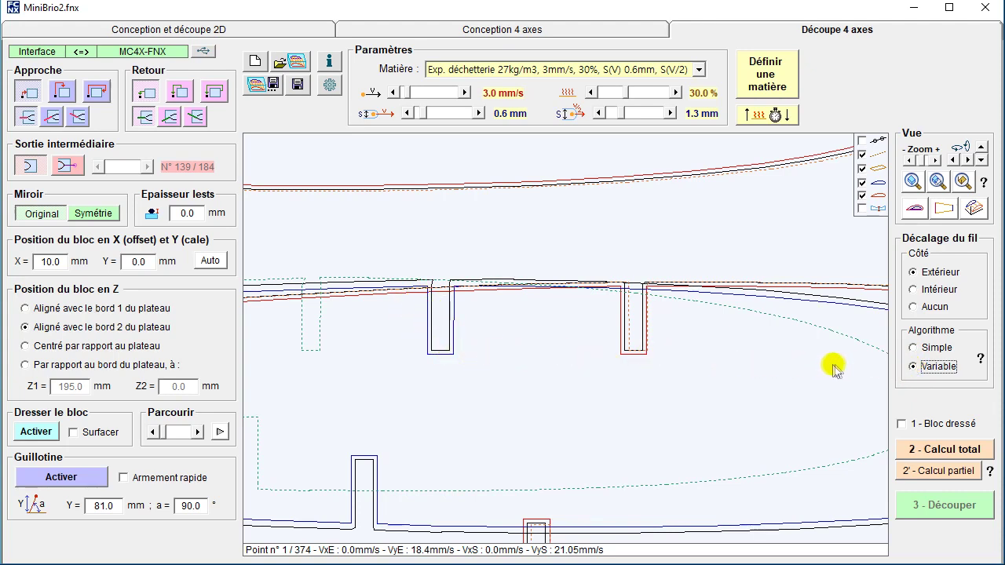
{"action": "left_click", "coordinate": [913, 348]}
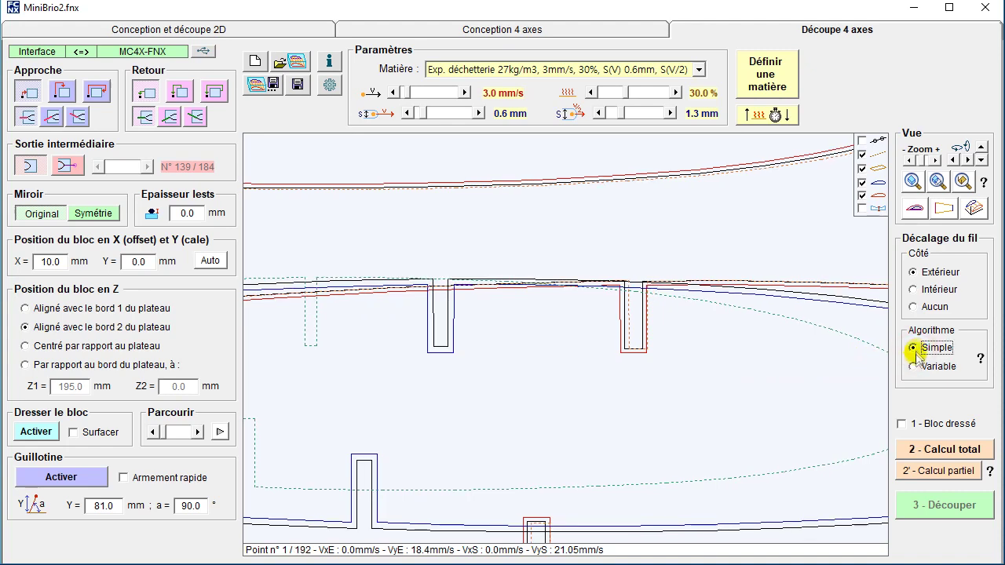
{"action": "left_click", "coordinate": [914, 367]}
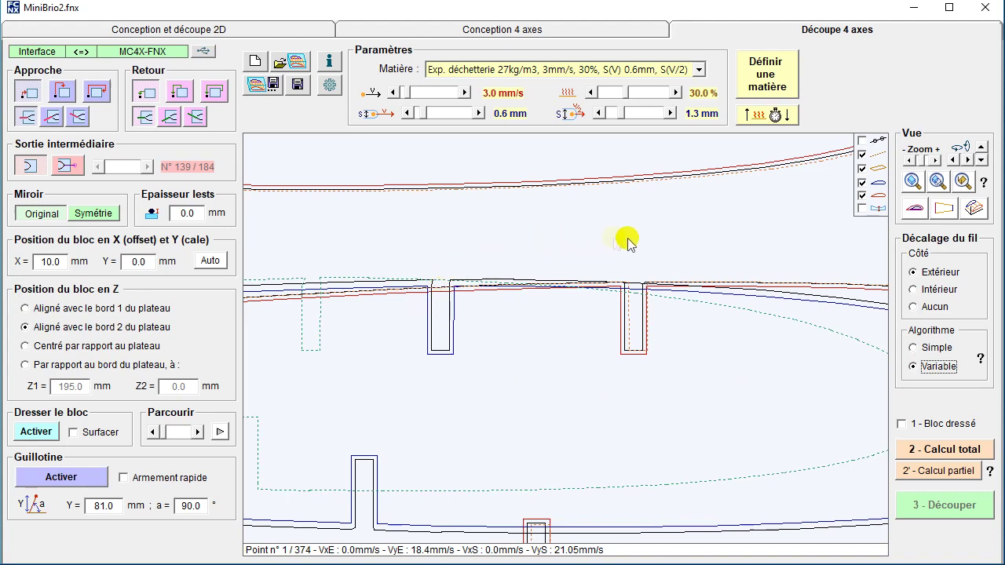
Inspect the trailing-edge paths in profile view and run the wire path simulation in perspective, stopping it partway along the cut.
{"action": "left_click", "coordinate": [913, 208]}
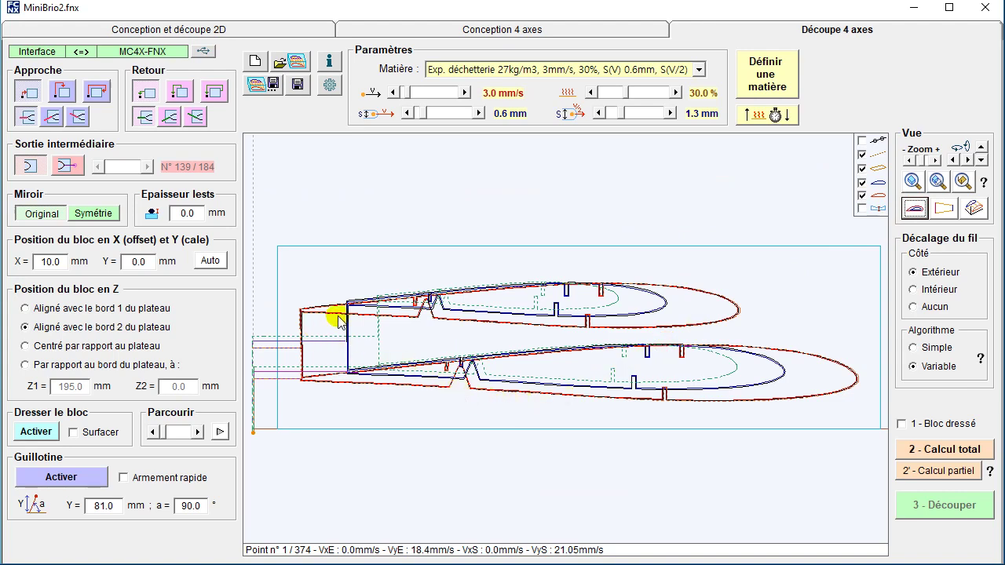
{"action": "left_click_drag", "start_coordinate": [346, 318], "coordinate": [568, 348]}
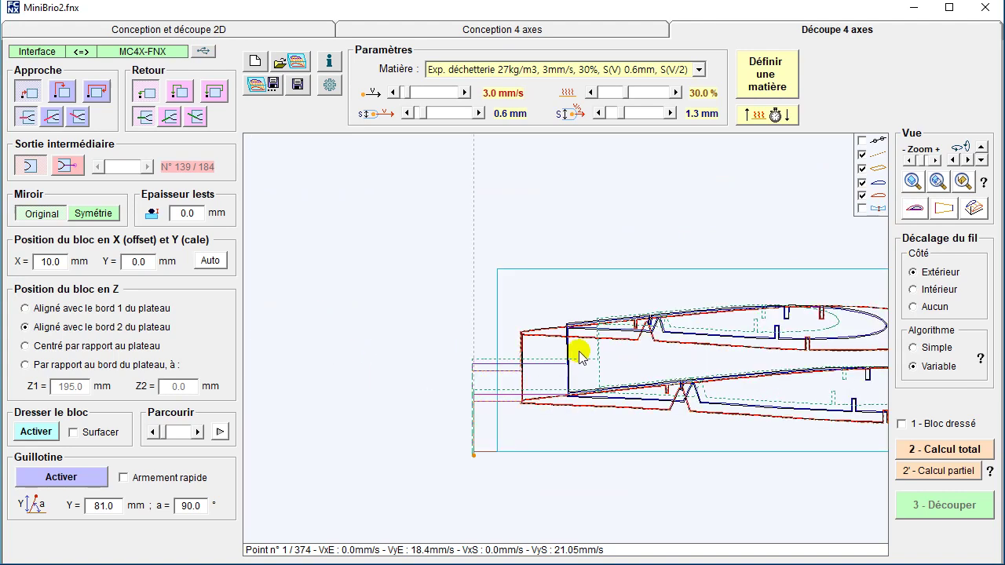
{"action": "left_click", "coordinate": [913, 182]}
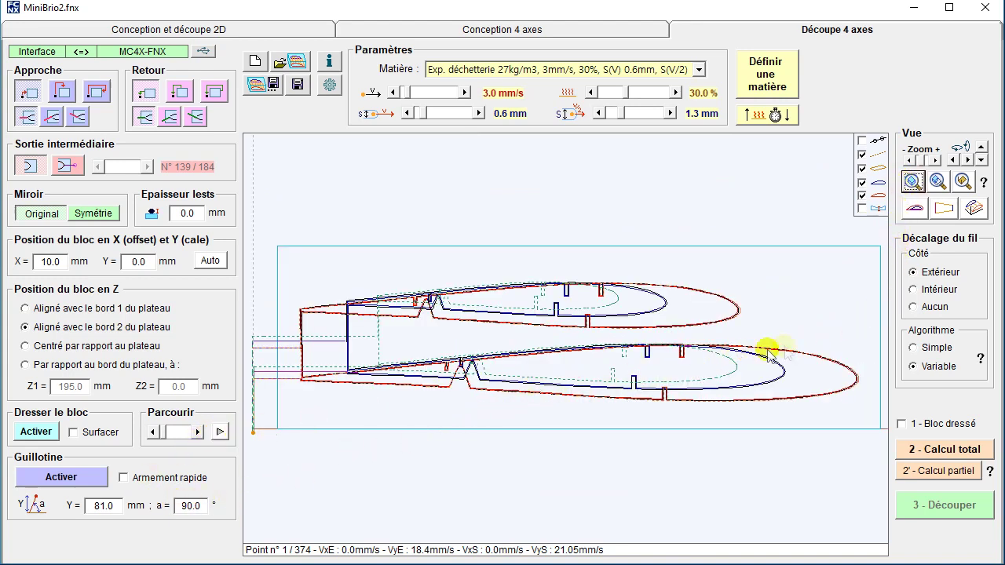
{"action": "left_click", "coordinate": [971, 208]}
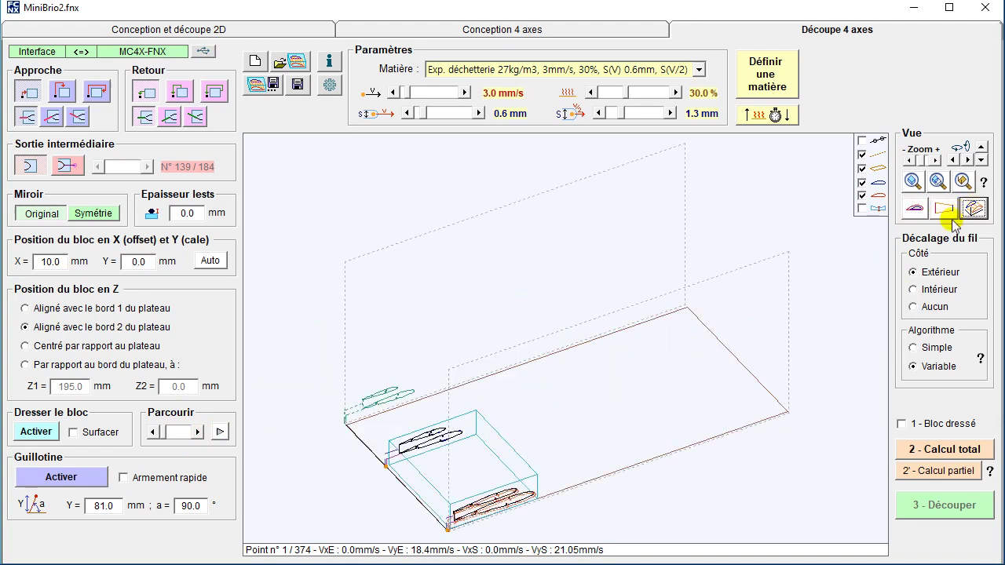
{"action": "left_click", "coordinate": [912, 182]}
{"action": "left_click", "coordinate": [938, 182]}
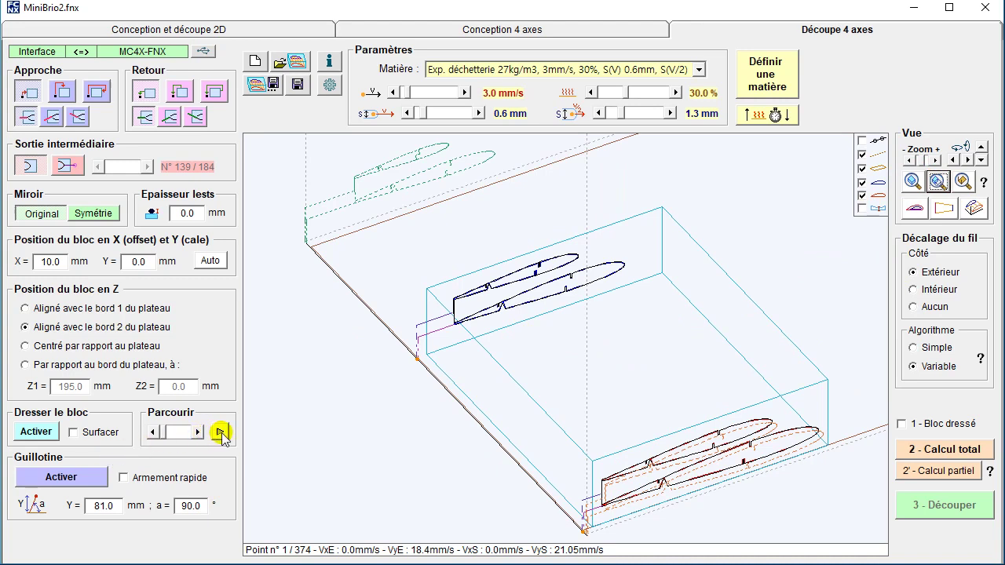
{"action": "left_click", "coordinate": [221, 433]}
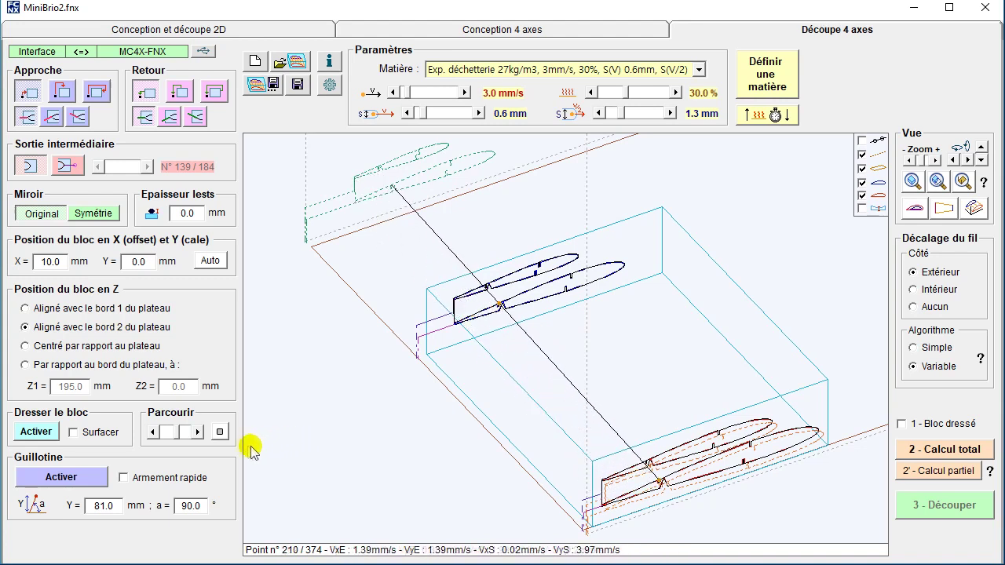
{"action": "left_click", "coordinate": [221, 433]}
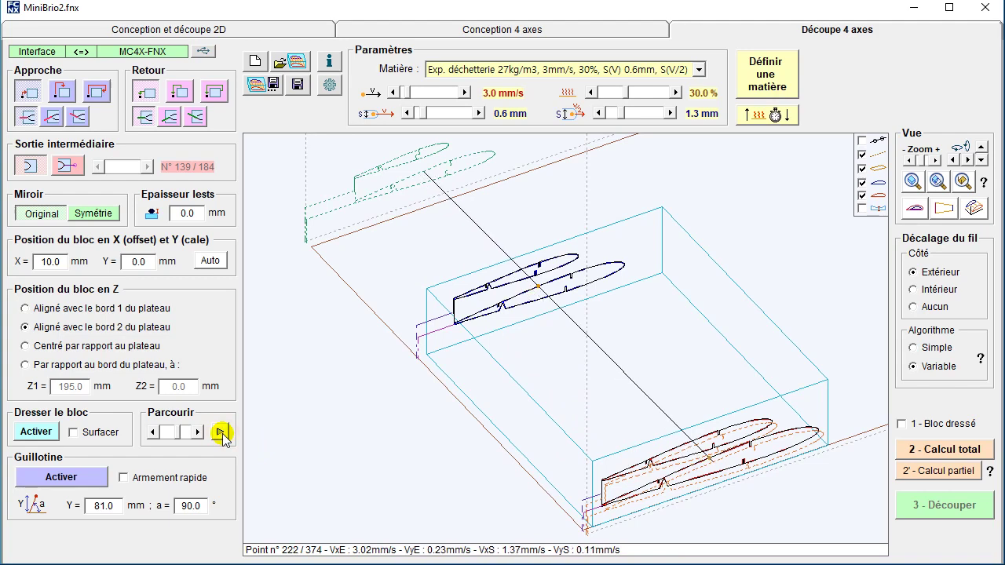
Preview the Symétrie layout of the block, return to Original, and mark the block as already squared (Bloc dressé).
{"action": "left_click", "coordinate": [89, 213]}
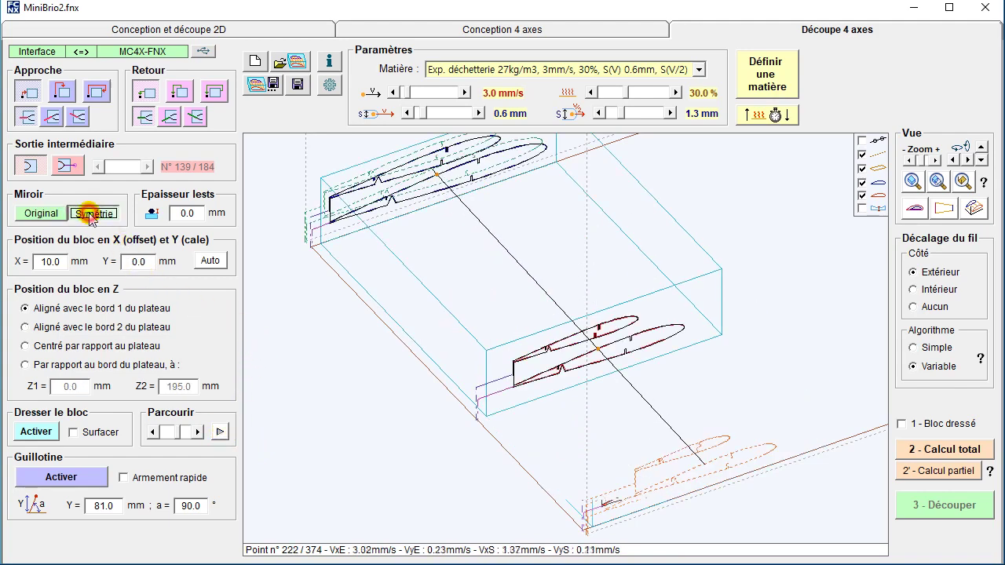
{"action": "left_click", "coordinate": [43, 215]}
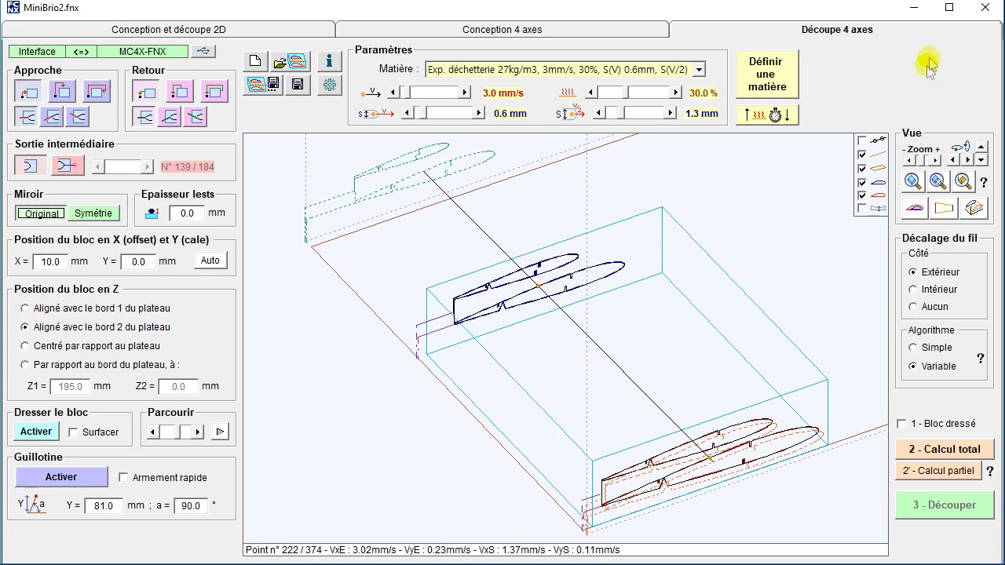
{"action": "left_click", "coordinate": [902, 425]}
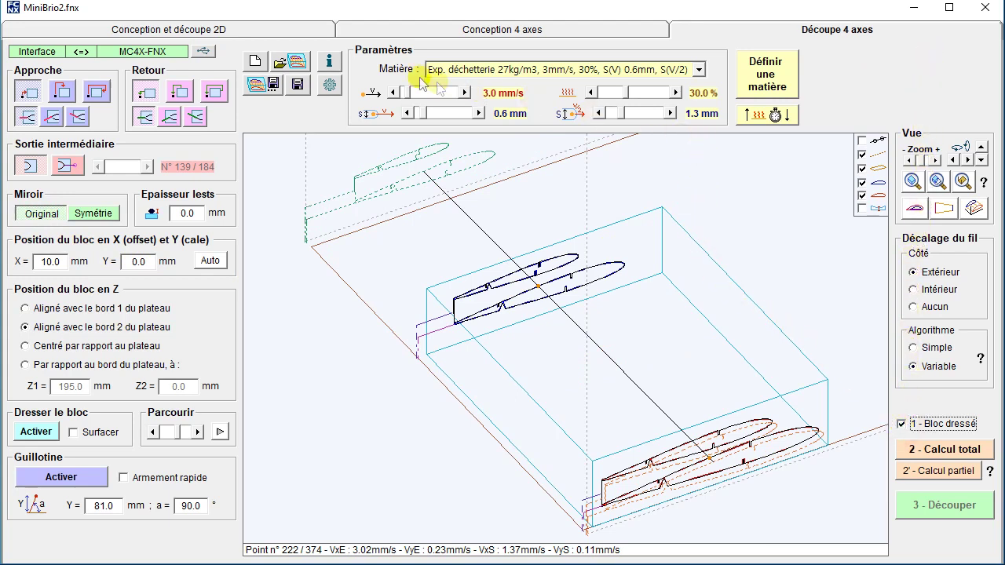
Check the material list, keep the Exp. déchetterie 27kg/m3 entry, and open the material definition page.
{"action": "left_click", "coordinate": [698, 69]}
{"action": "left_click", "coordinate": [698, 70]}
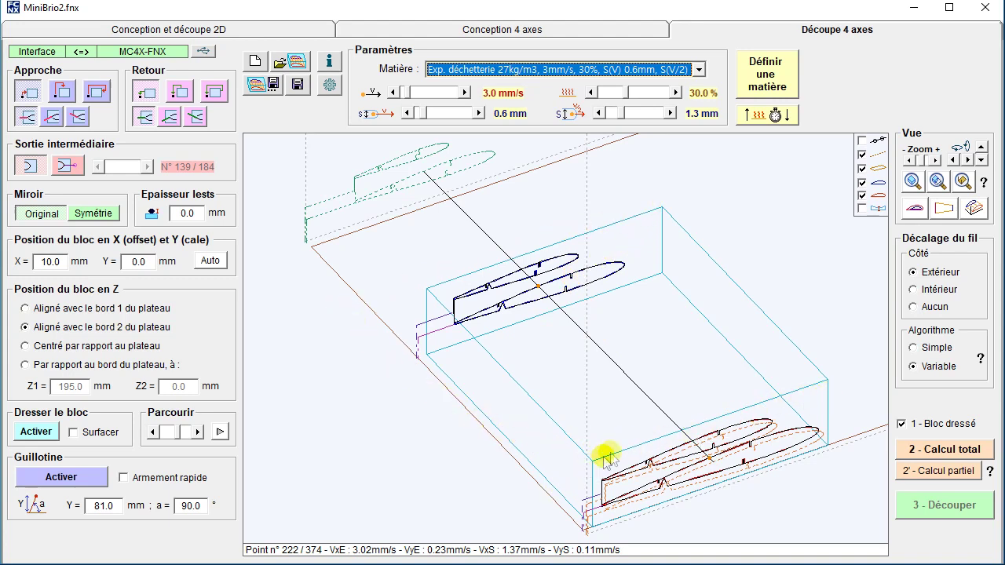
{"action": "left_click", "coordinate": [767, 74]}
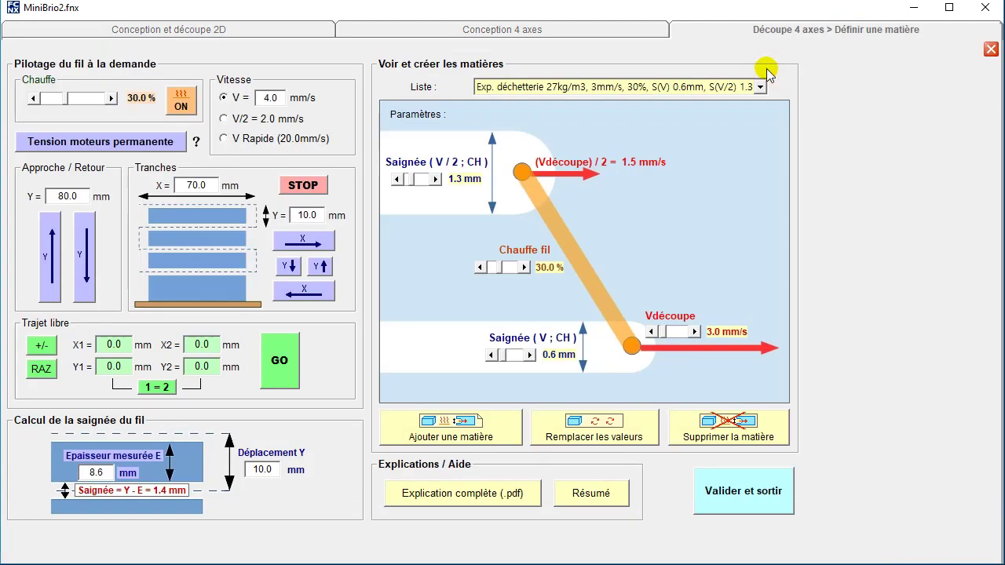